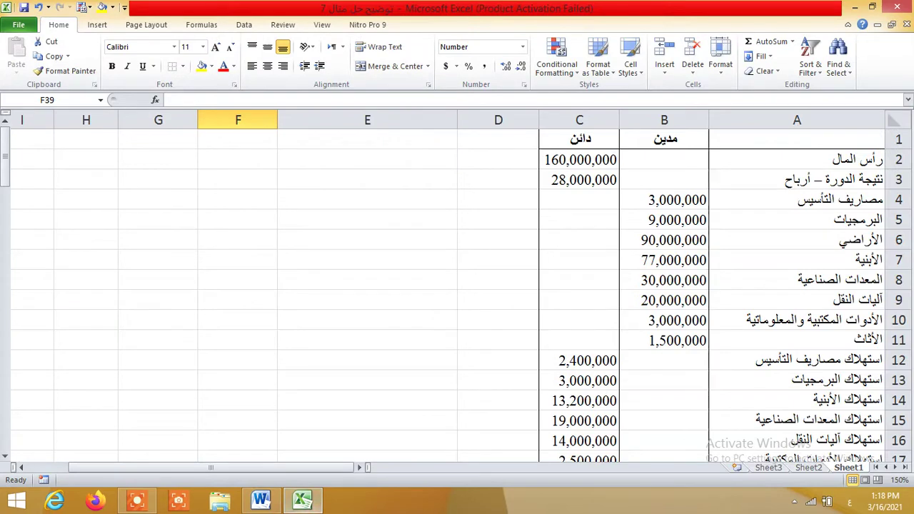
- Check the credit amounts in C2:C31, the debit amounts in B2:B31 and the total formulas in row 32
click(664, 180)
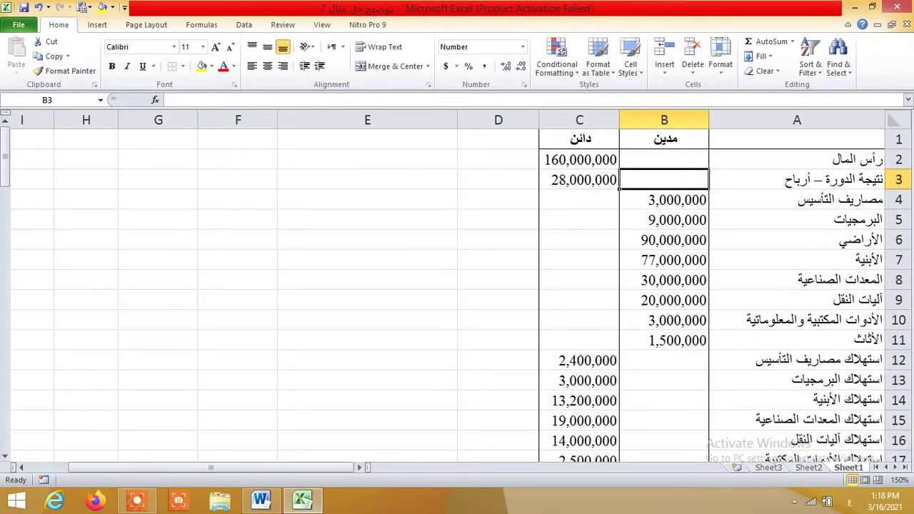
drag(821, 159, 579, 159)
click(542, 184)
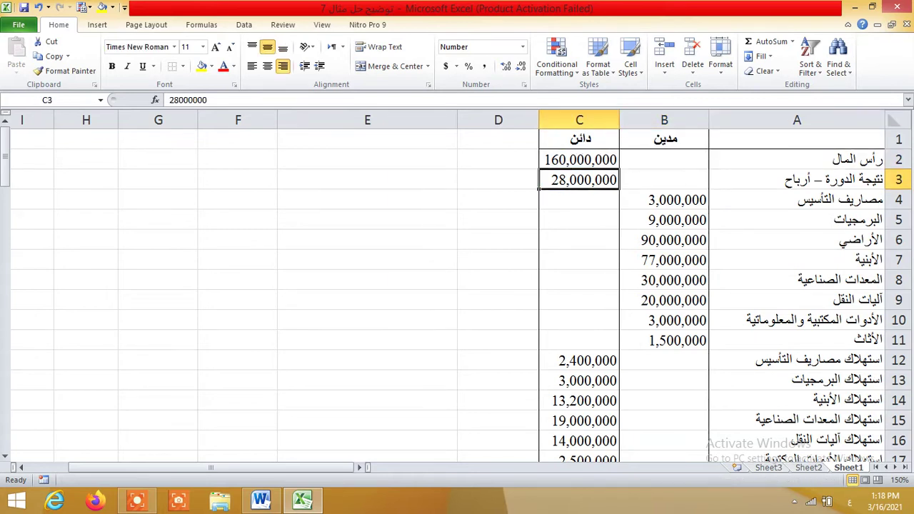
click(541, 168)
drag(540, 168, 597, 401)
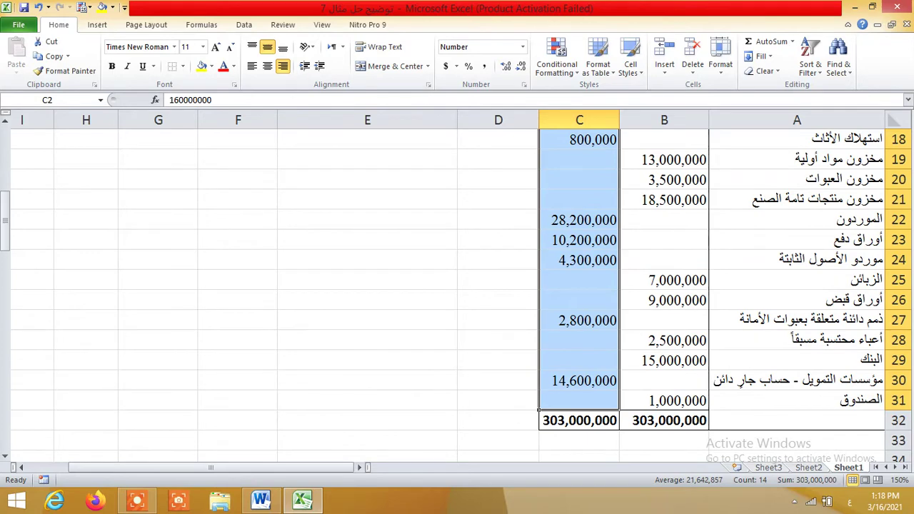
scroll(579, 286, up, 6)
drag(621, 159, 665, 421)
click(664, 421)
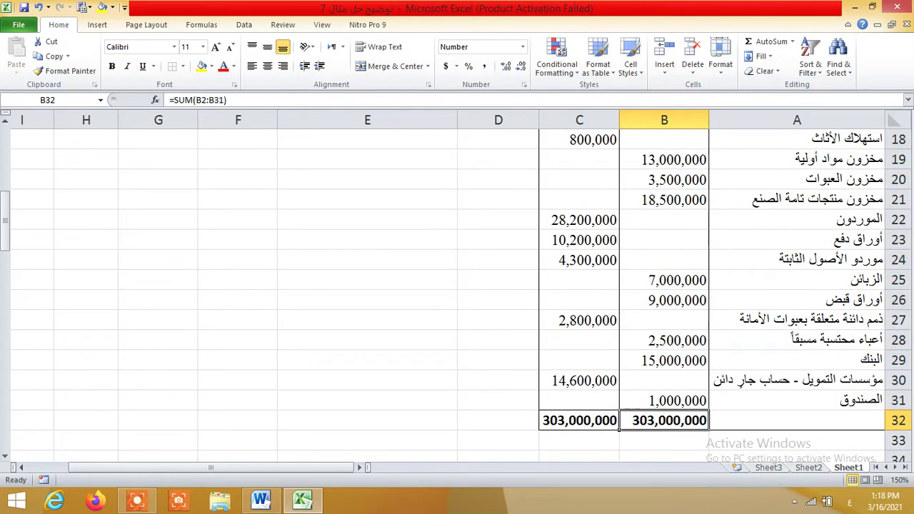
click(540, 429)
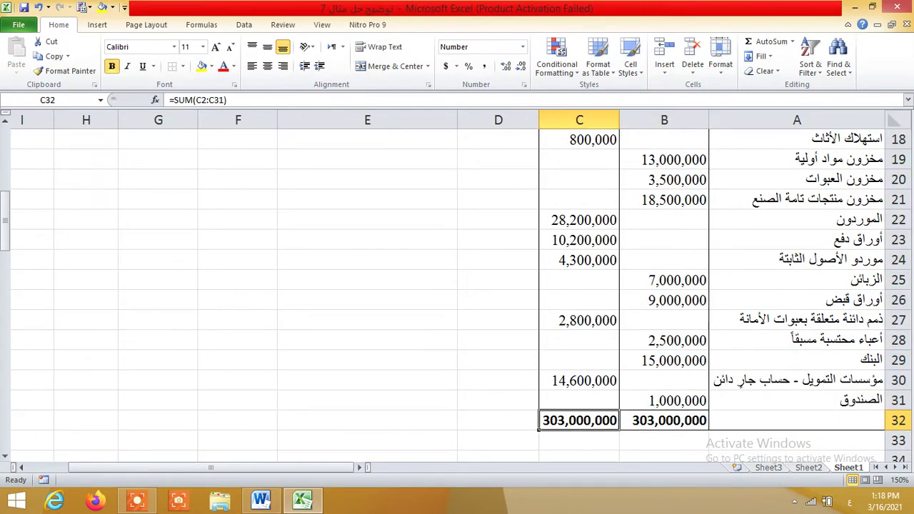
scroll(539, 429, up, 6)
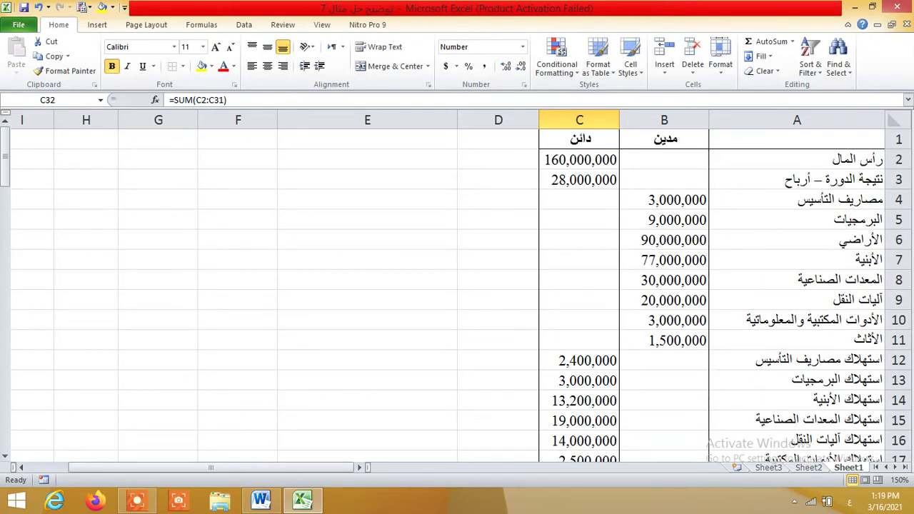
- Review the credit-side capital and profit accounts in rows 2–3 and the depreciation accounts in rows 12–18
drag(579, 180, 797, 161)
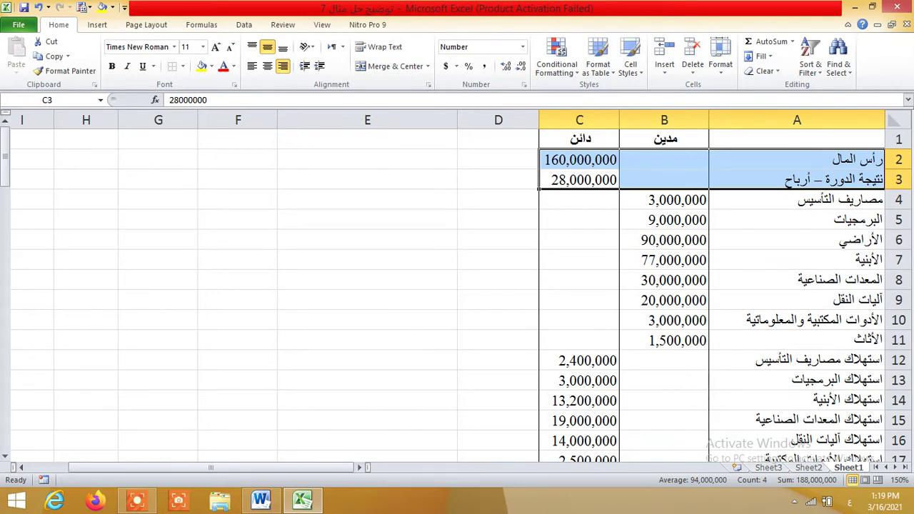
scroll(457, 293, down, 2)
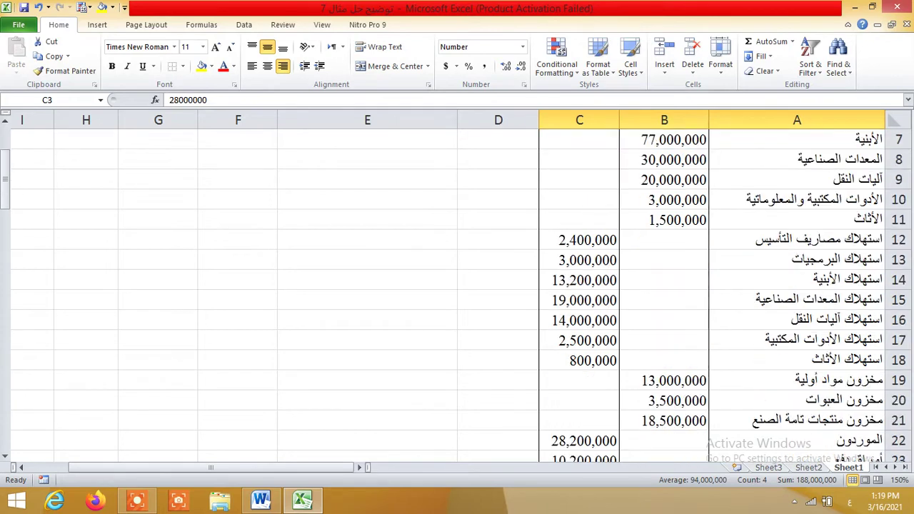
drag(721, 239, 721, 280)
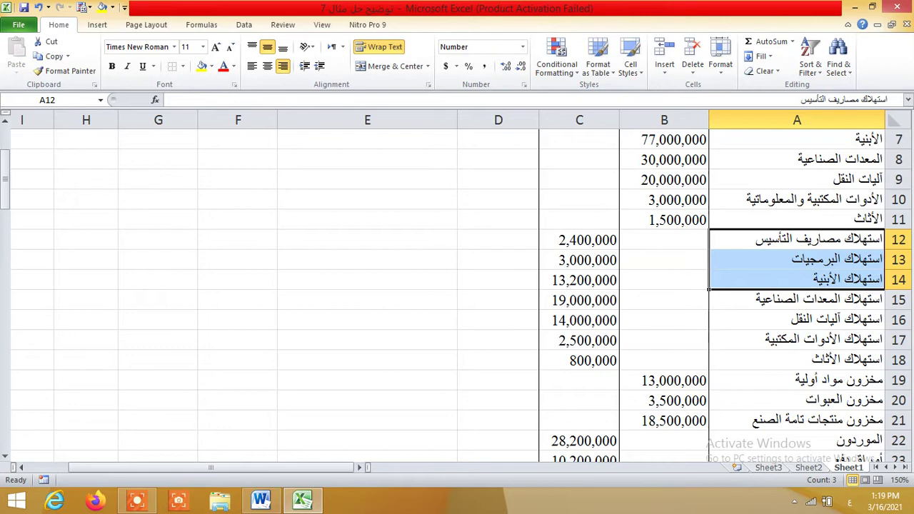
drag(579, 360, 786, 240)
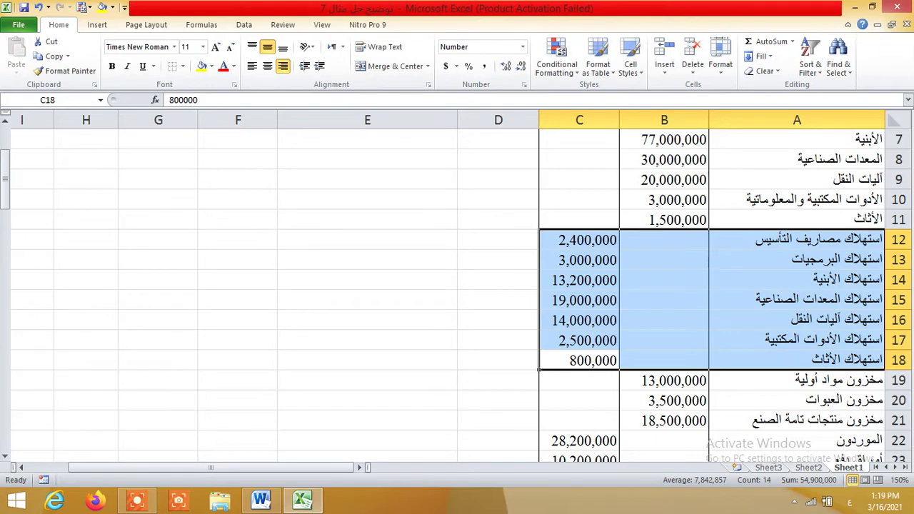
scroll(500, 286, up, 2)
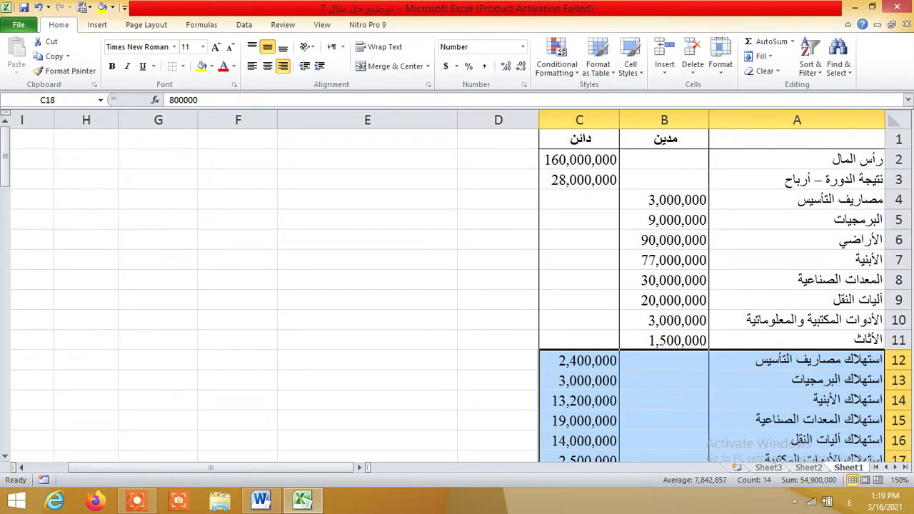
- Review the remaining credit-side accounts: payables in rows 22–24, deposit-packaging payables in row 27 and the financing account in row 30
scroll(714, 293, down, 4)
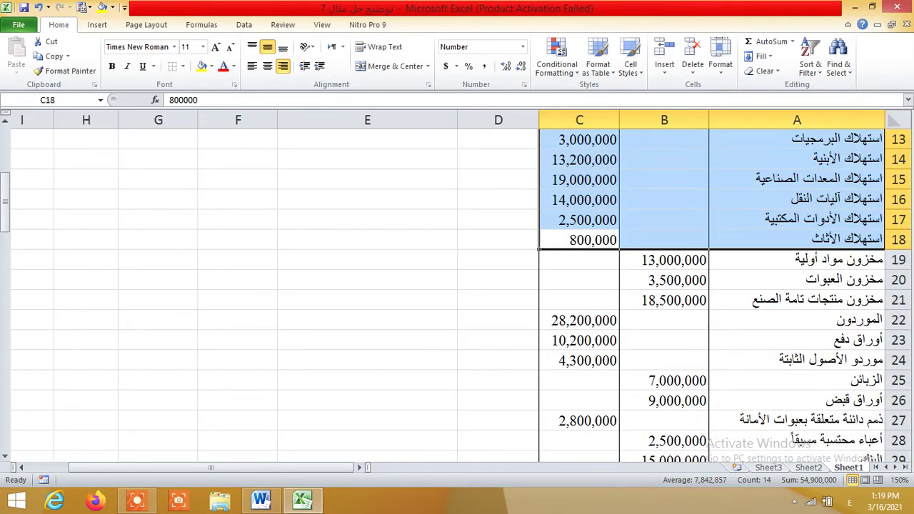
drag(797, 320, 582, 361)
click(582, 320)
drag(579, 320, 580, 361)
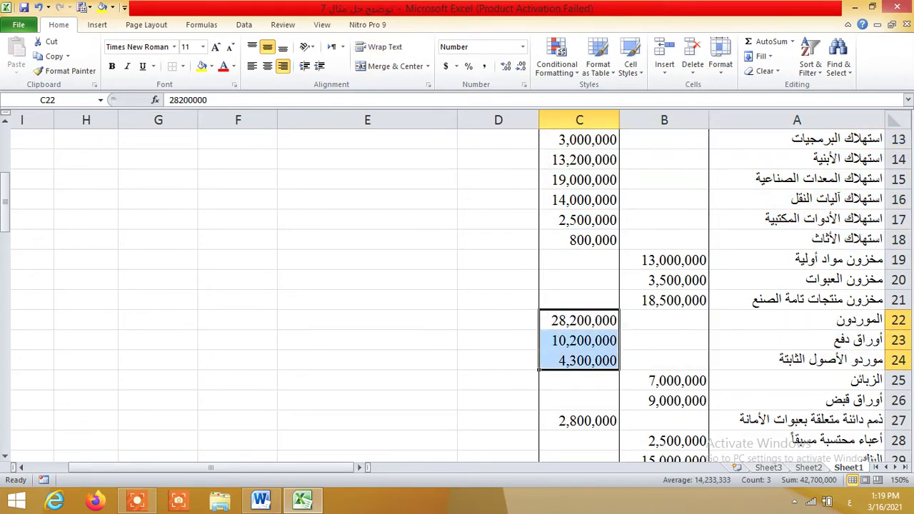
scroll(458, 285, down, 2)
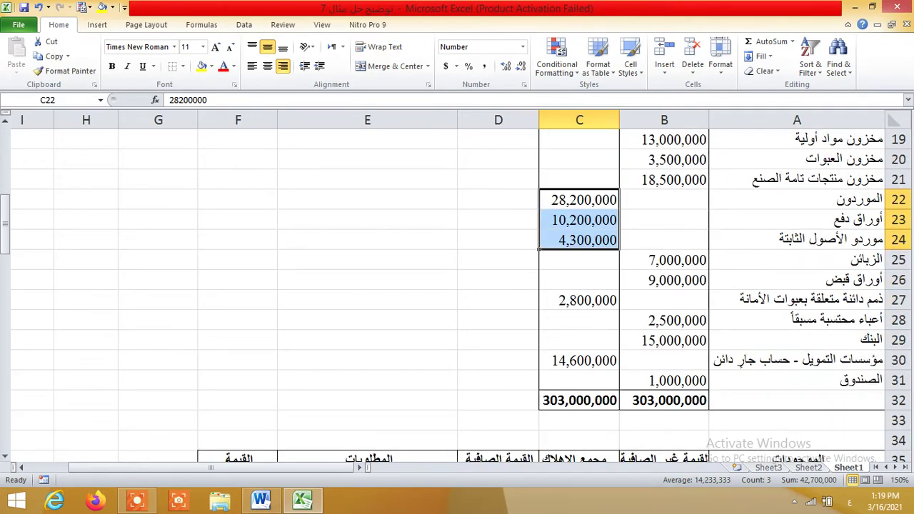
drag(800, 300, 539, 307)
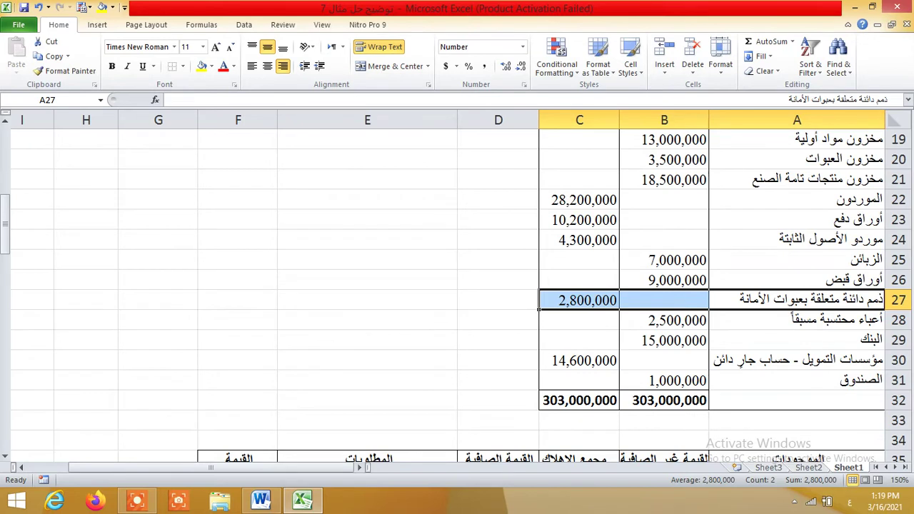
drag(800, 361, 539, 368)
- Inspect the account labels in A27 and A30 and the credit amount in row 27
click(710, 308)
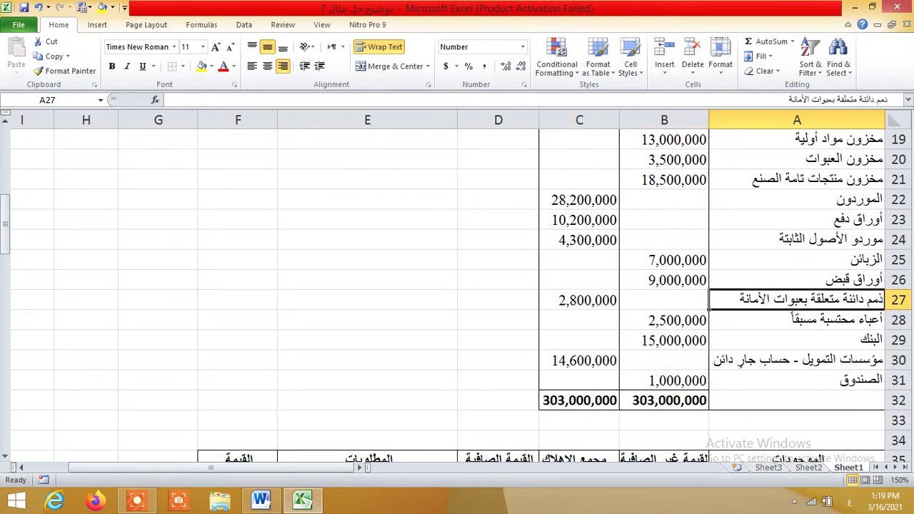
double_click(709, 307)
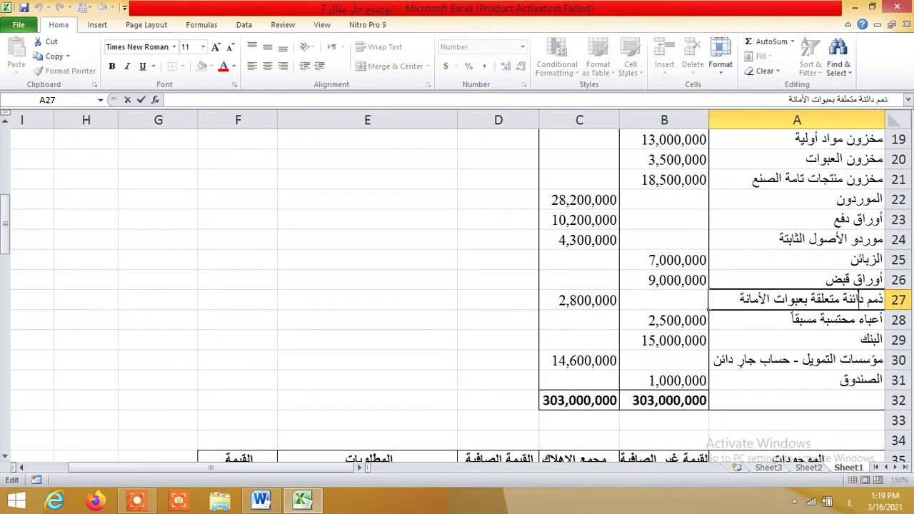
double_click(711, 361)
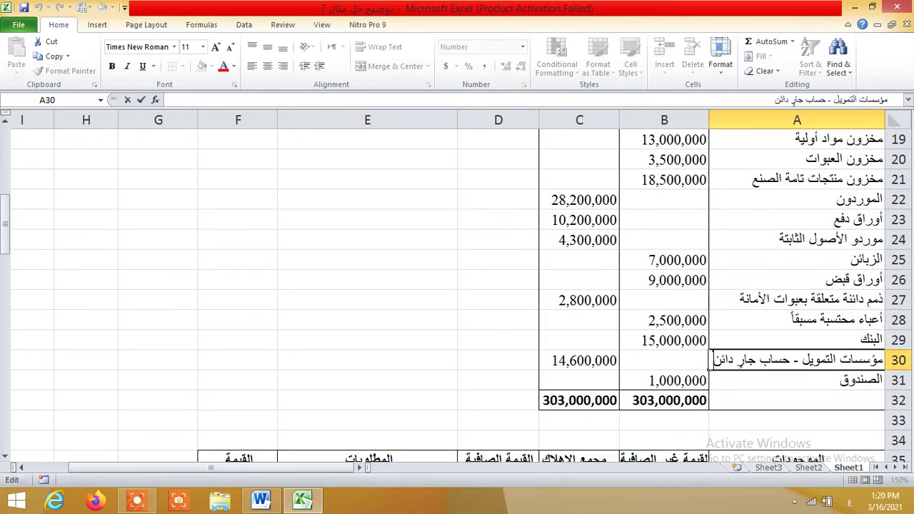
drag(714, 301, 541, 308)
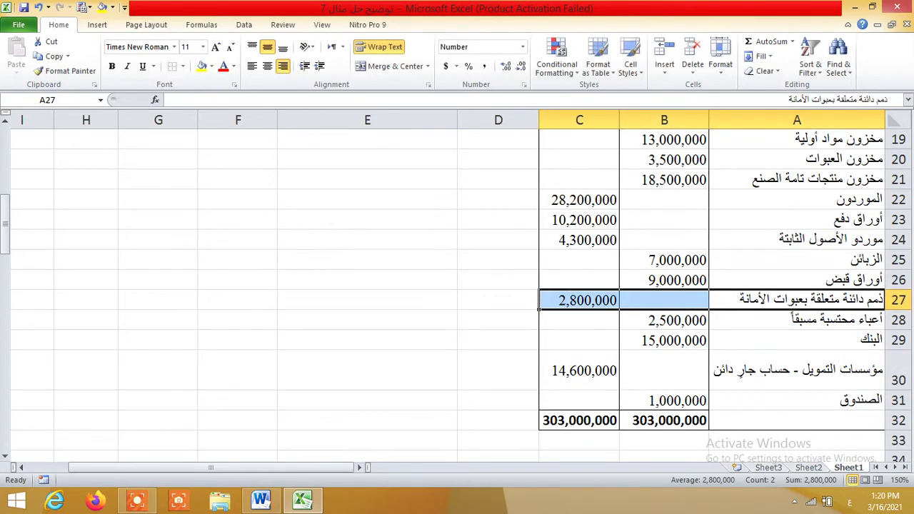
click(367, 301)
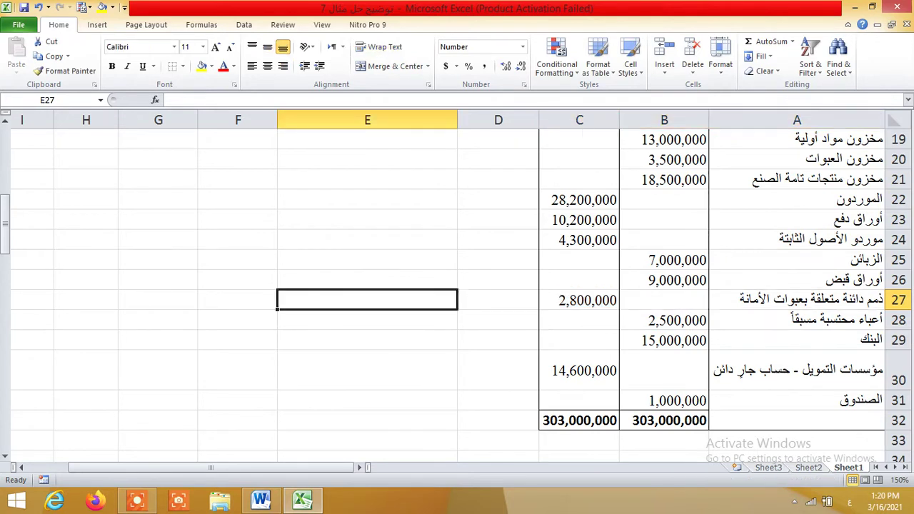
- Undo the recent changes and clear the values in F39:F43 of the liabilities table
click(38, 7)
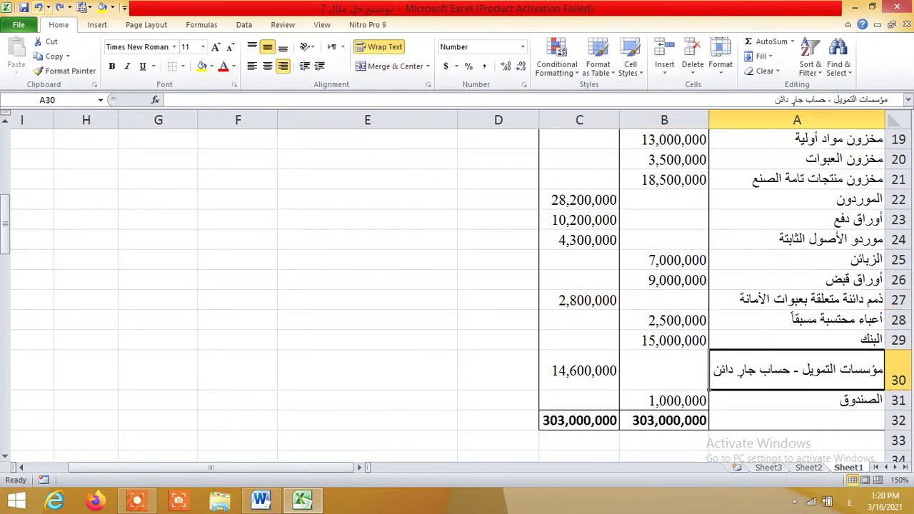
click(710, 301)
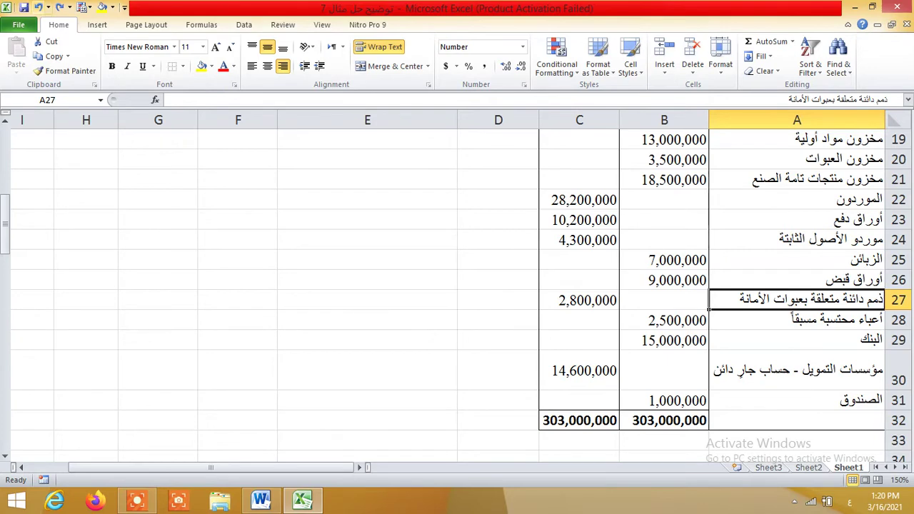
click(39, 8)
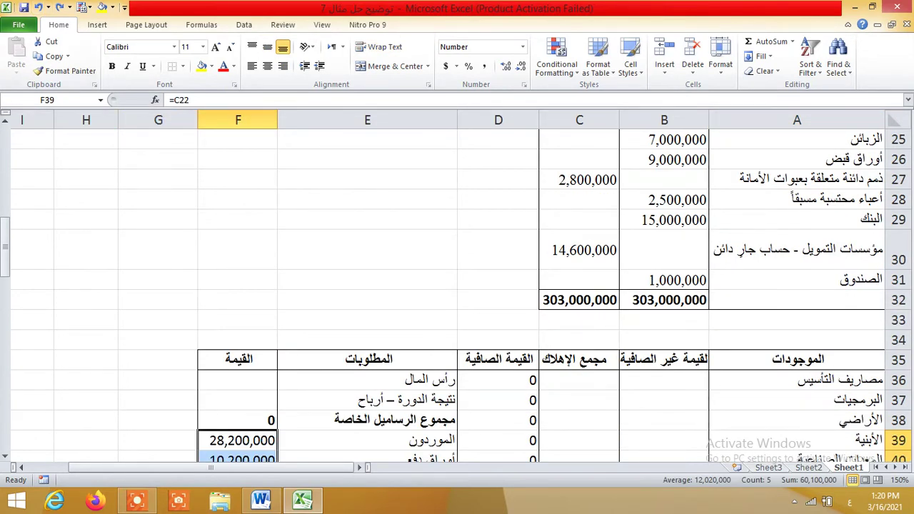
key(Delete)
- Reduce the height of row 30 to fit its single-line account label
scroll(458, 286, down, 6)
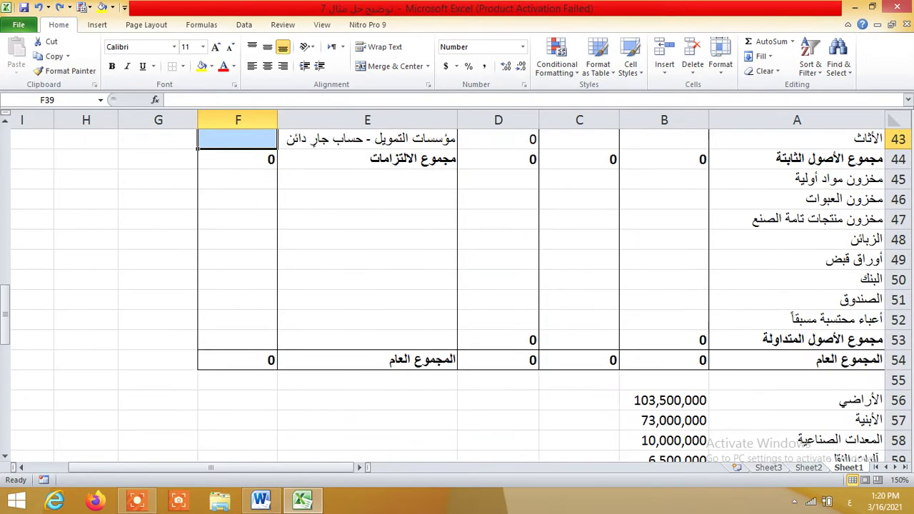
scroll(457, 286, down, 1)
scroll(866, 457, up, 6)
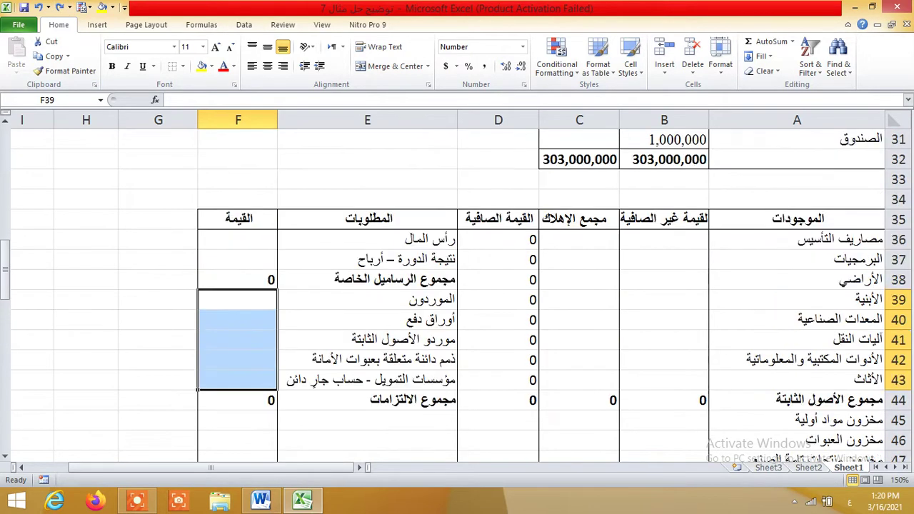
drag(898, 210, 899, 193)
scroll(899, 187, up, 2)
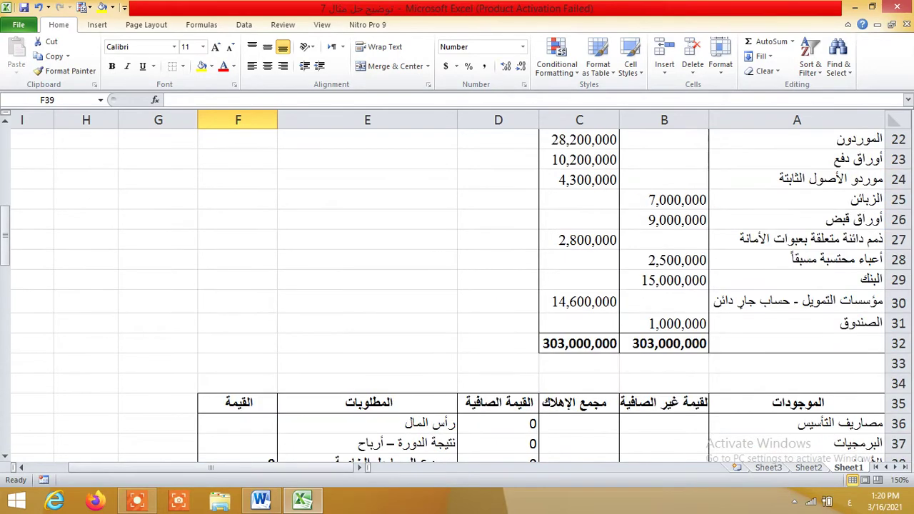
- Review the debit-side fixed asset accounts in rows 4–11 and the inventory accounts in rows 19–21
scroll(899, 187, up, 4)
scroll(899, 187, up, 3)
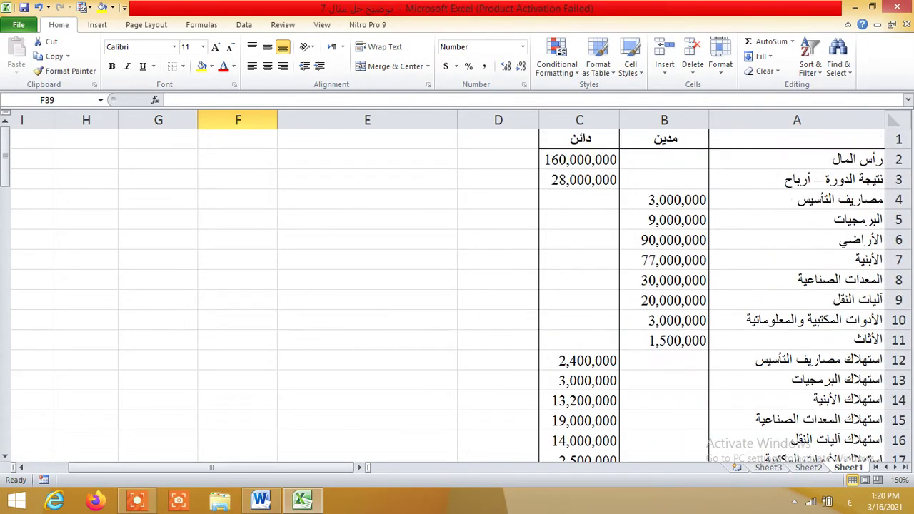
drag(665, 200, 722, 342)
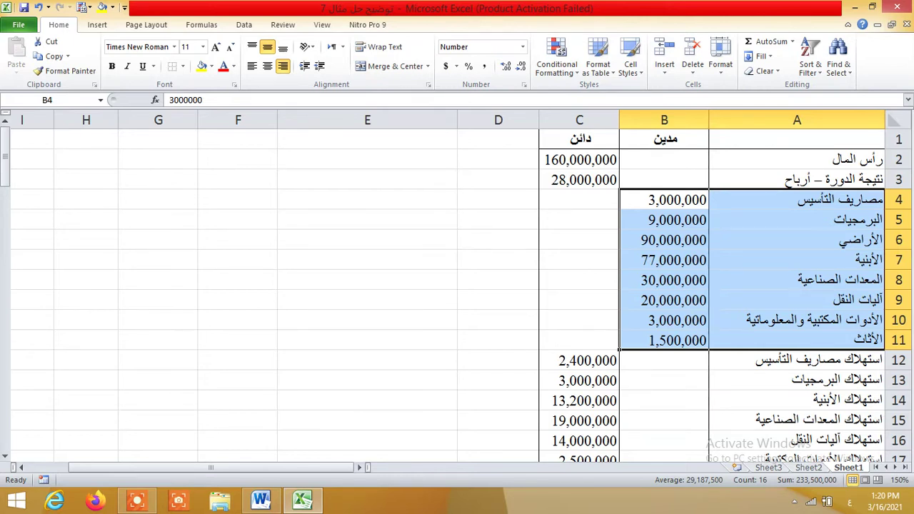
scroll(643, 286, down, 3)
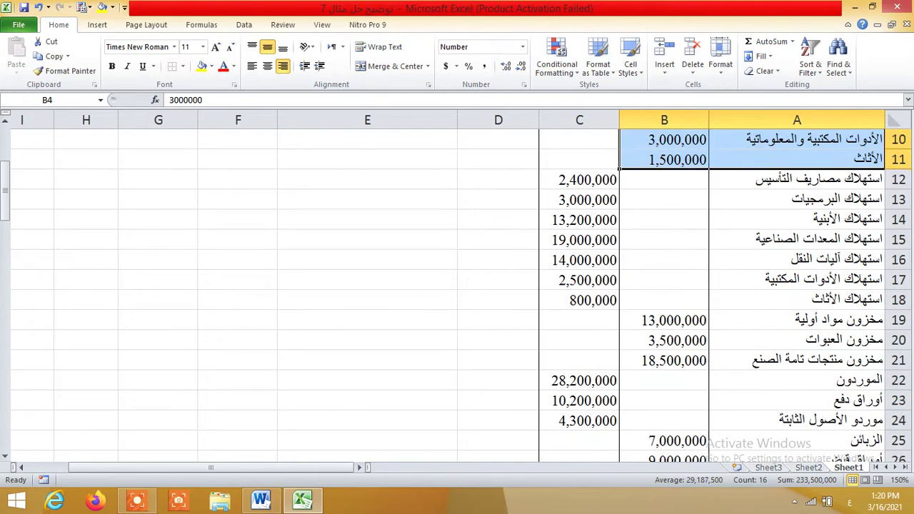
drag(668, 320, 753, 361)
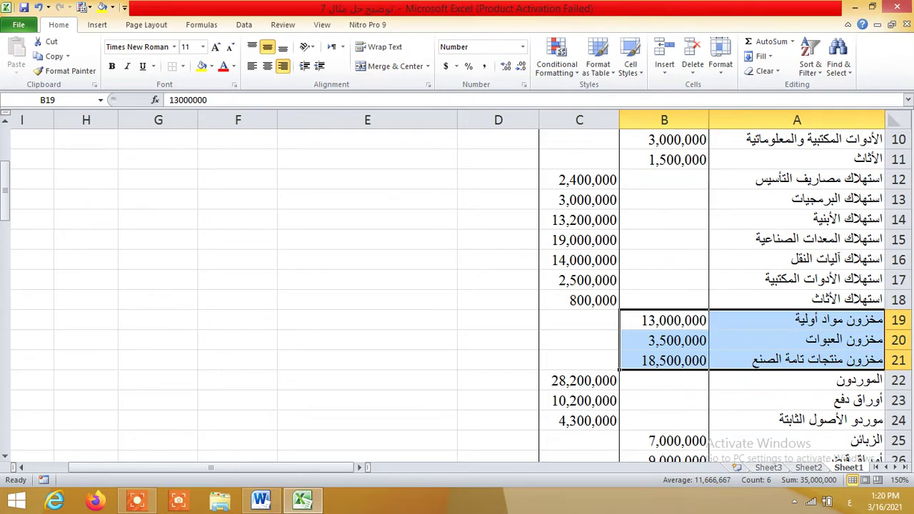
drag(665, 320, 664, 360)
- Review the debit-side receivables in rows 25–26, the prepaid expenses in row 28 and the cash account in row 31
scroll(664, 360, down, 2)
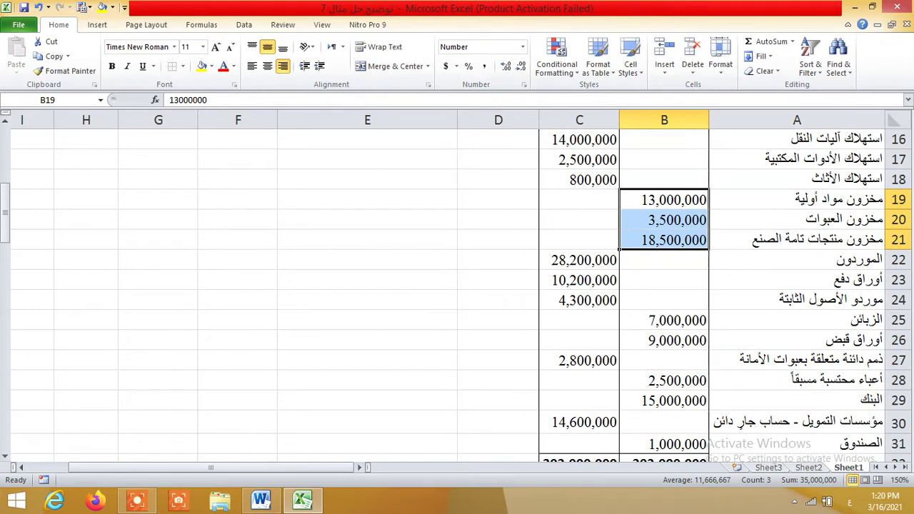
drag(672, 321, 693, 350)
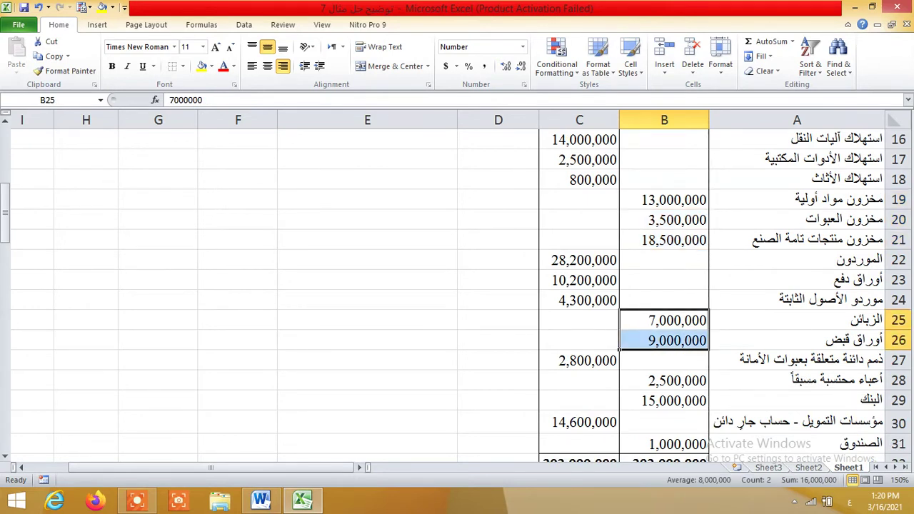
scroll(665, 286, down, 1)
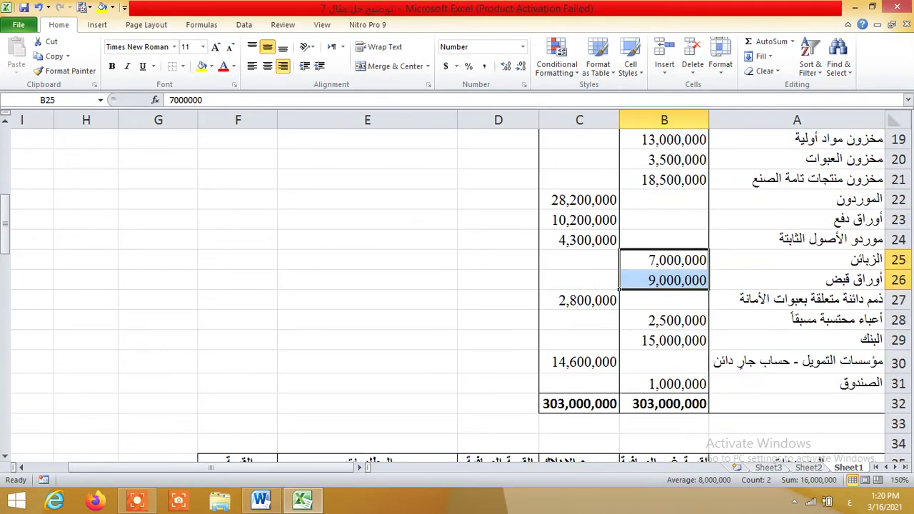
click(620, 327)
key(shift+Right)
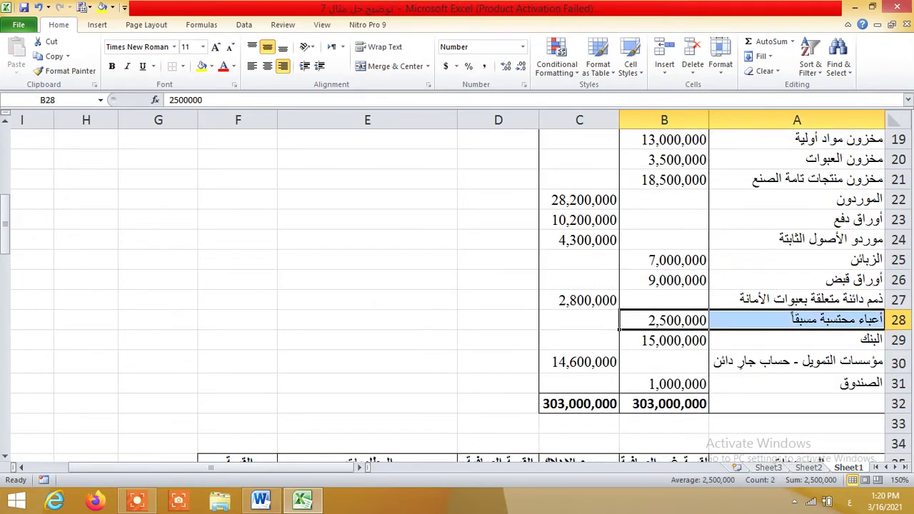
drag(800, 383, 620, 392)
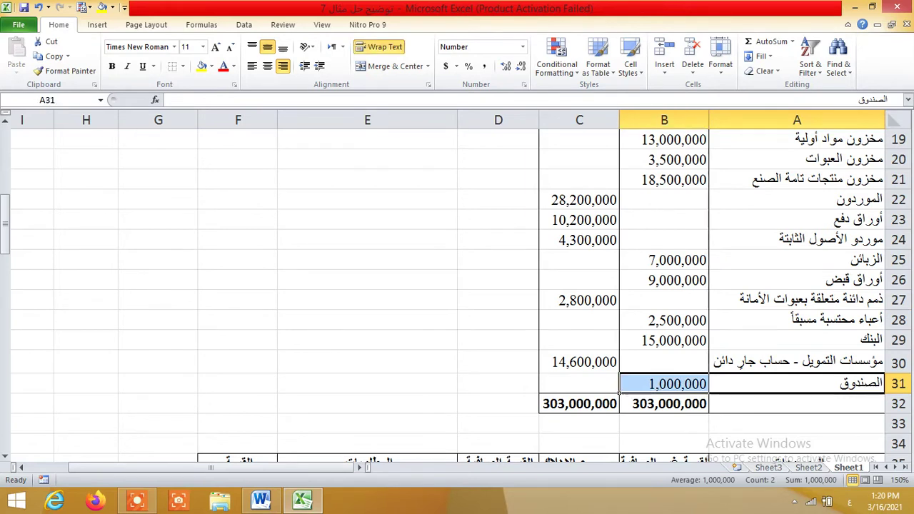
- Review the bank account in row 29, the cash balance in B31 and the debit and credit totals in row 32
click(798, 341)
drag(709, 347, 619, 348)
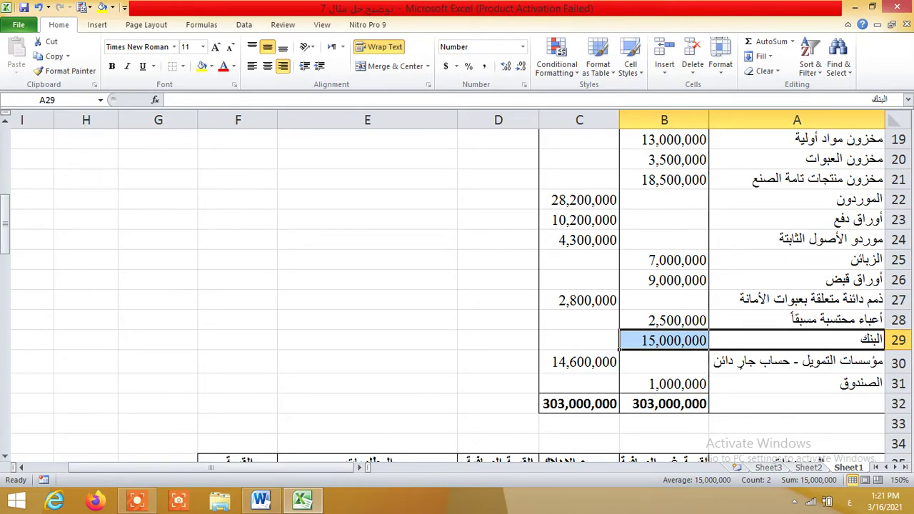
scroll(619, 349, down, 1)
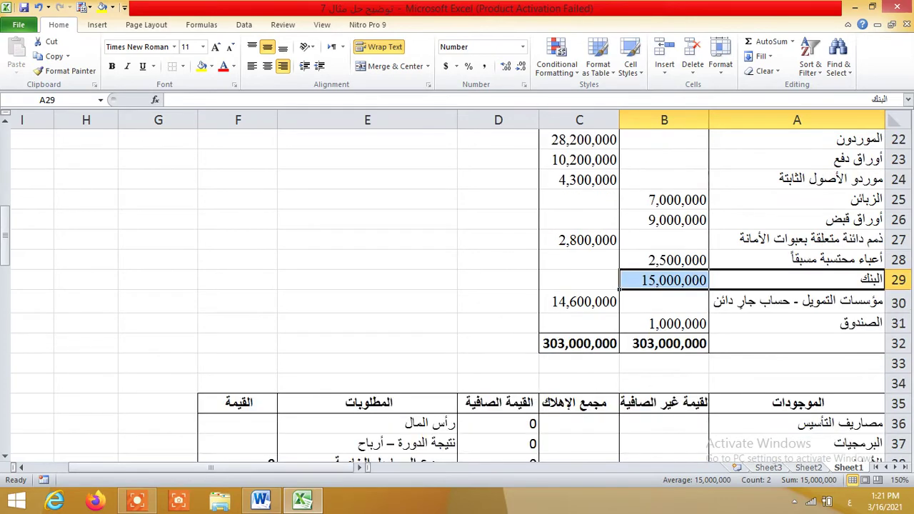
click(622, 323)
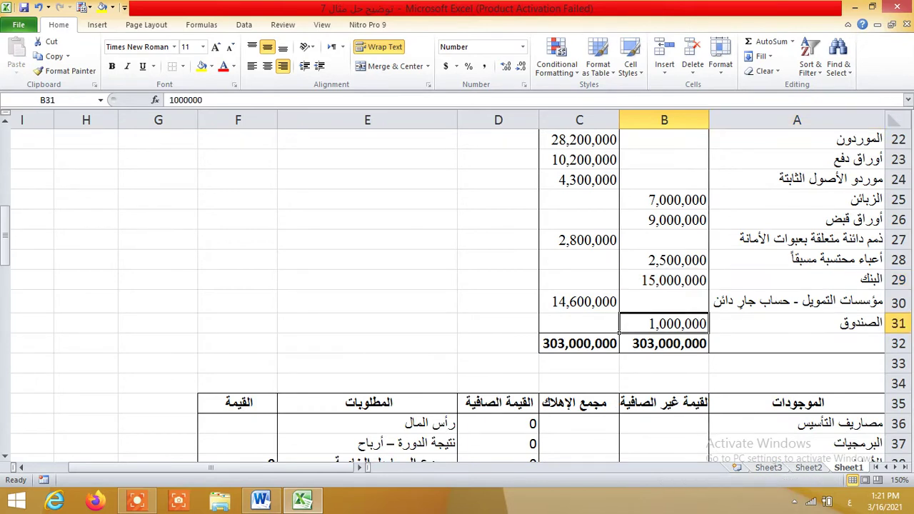
click(620, 348)
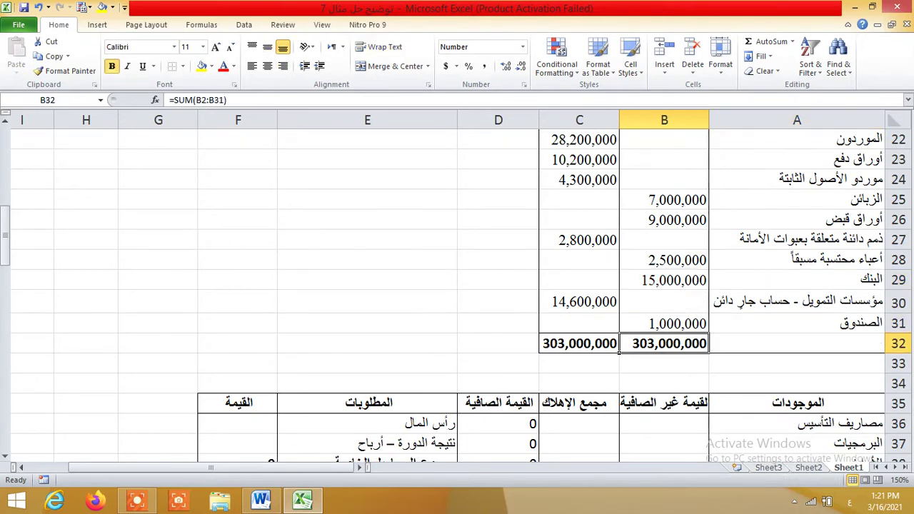
click(611, 344)
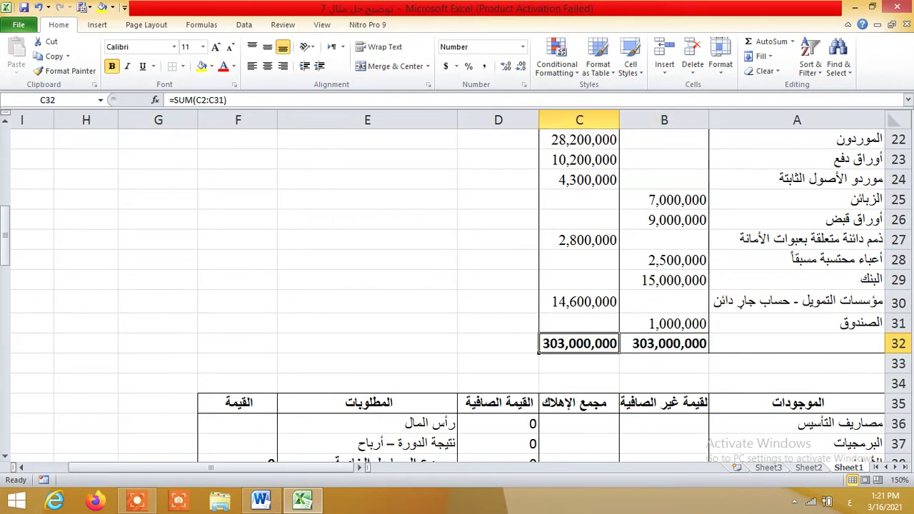
- Link the gross value in B36 to B4 and fill the formula down to B43 for all the fixed assets
scroll(540, 166, down, 3)
click(620, 247)
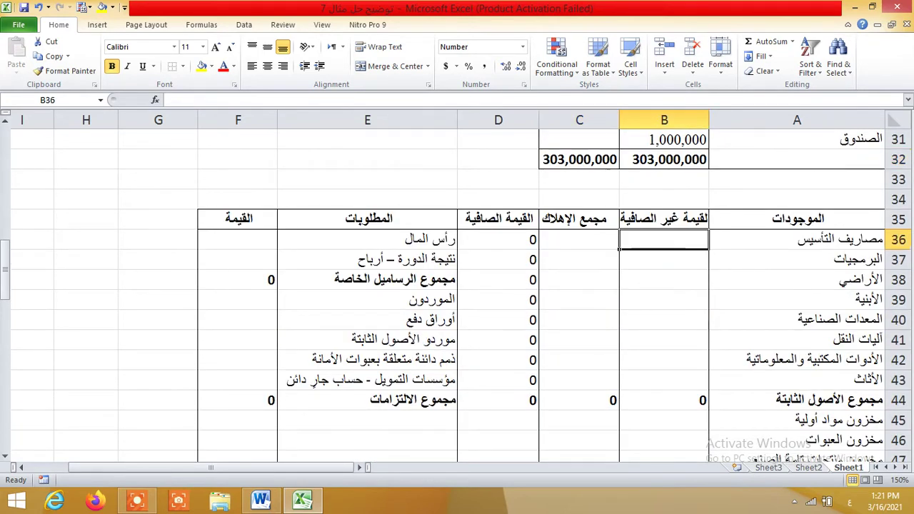
text(=)
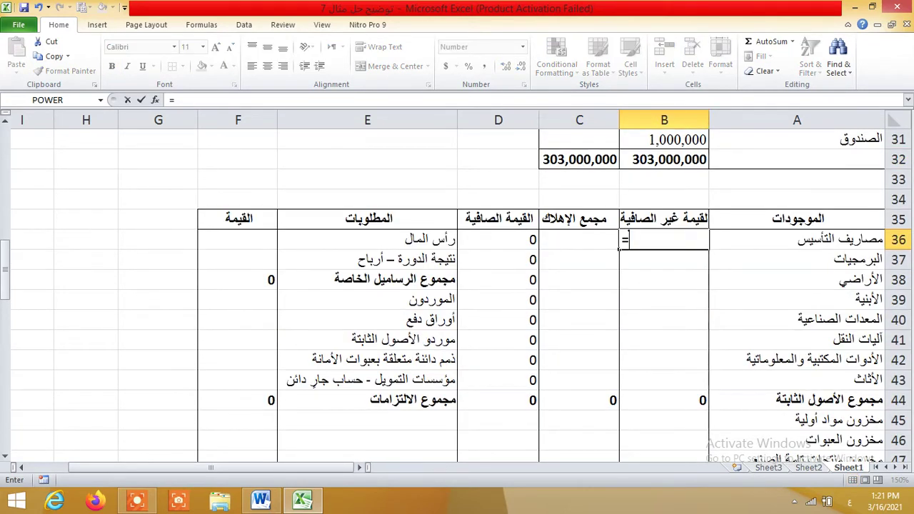
scroll(620, 247, up, 10)
click(664, 200)
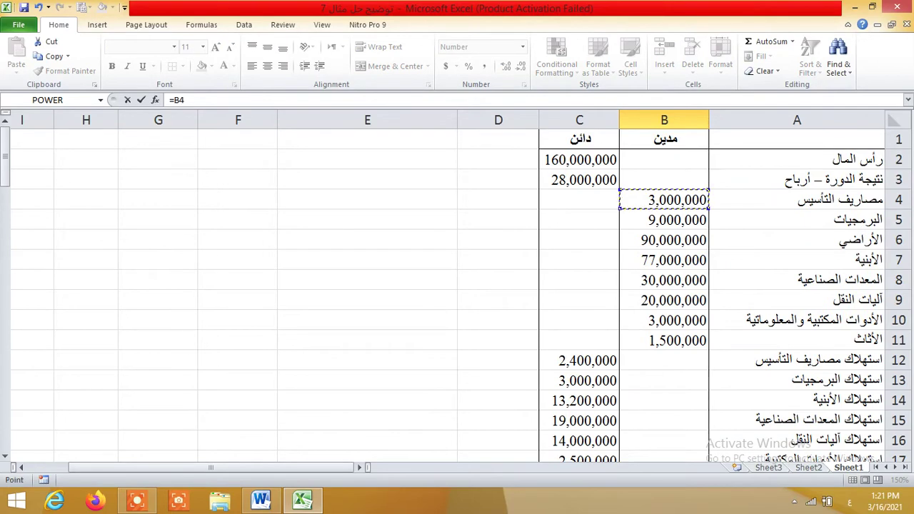
key(Return)
scroll(664, 200, down, 2)
click(665, 304)
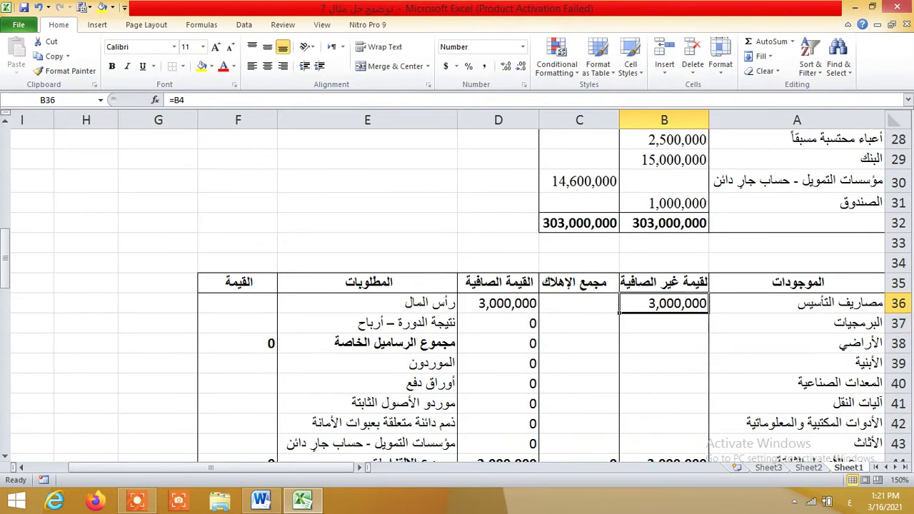
drag(708, 313, 707, 453)
- Link the accumulated depreciation of establishment expenses in C36 to C12 and of software in C37 to C13
click(547, 306)
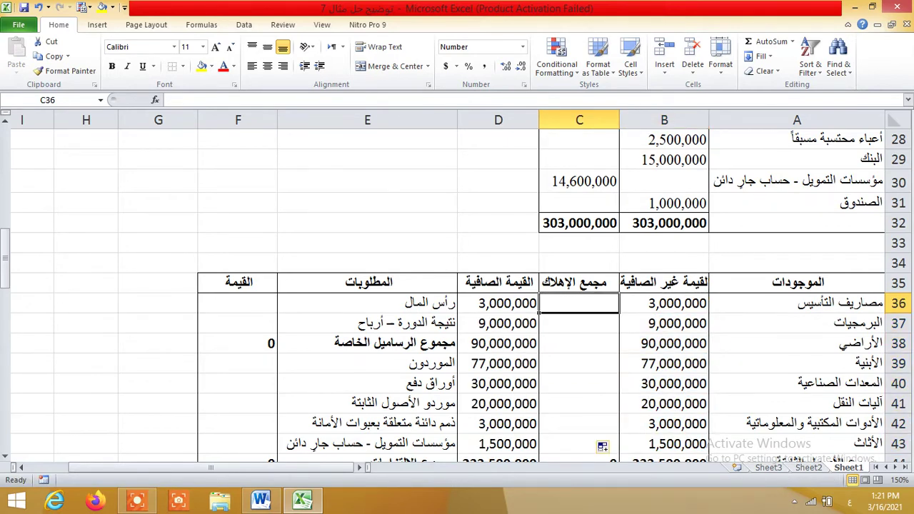
text(=)
scroll(457, 293, up, 9)
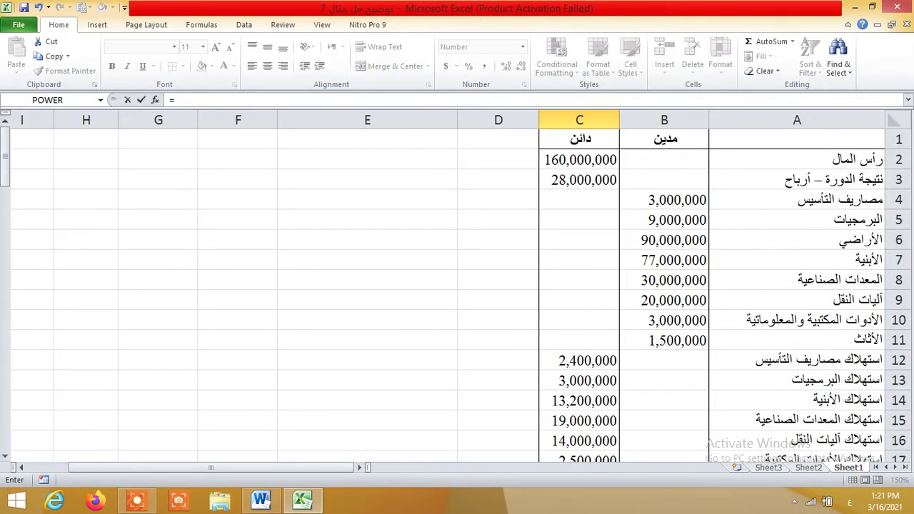
click(579, 360)
key(Return)
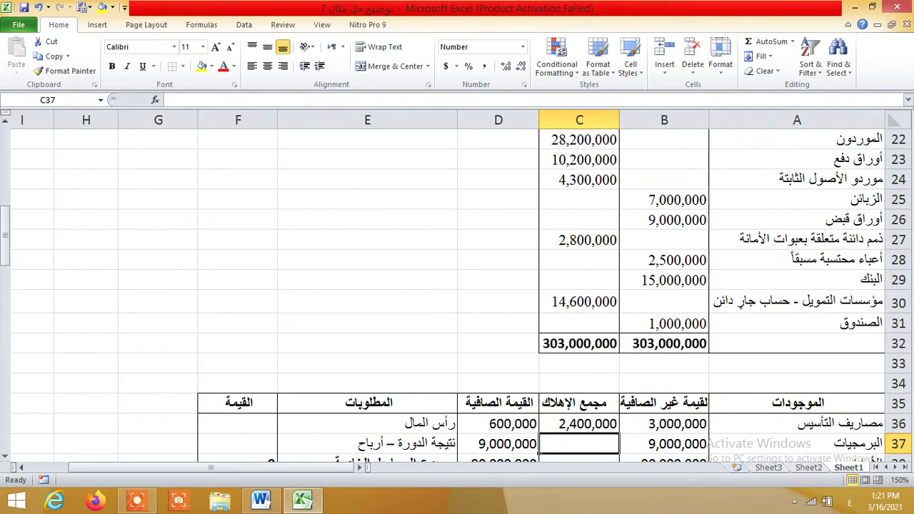
text(=)
scroll(457, 293, up, 3)
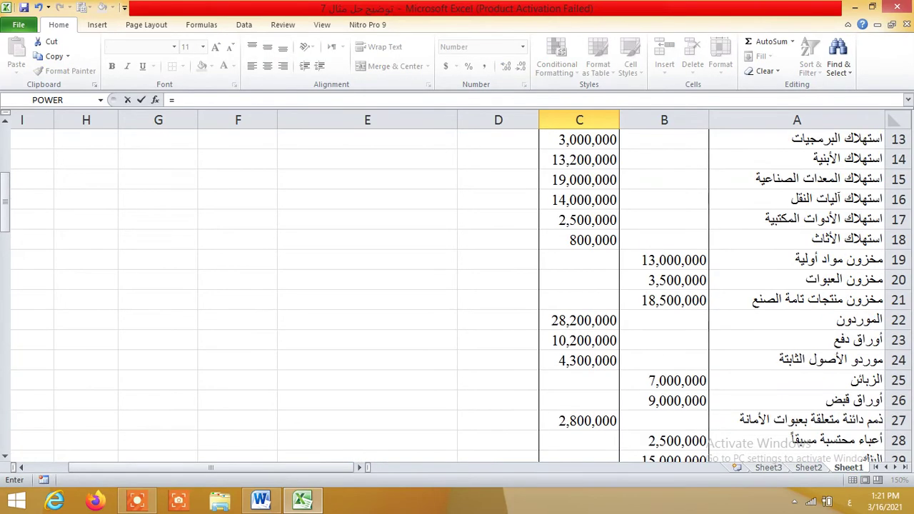
scroll(458, 293, up, 3)
click(580, 320)
key(Return)
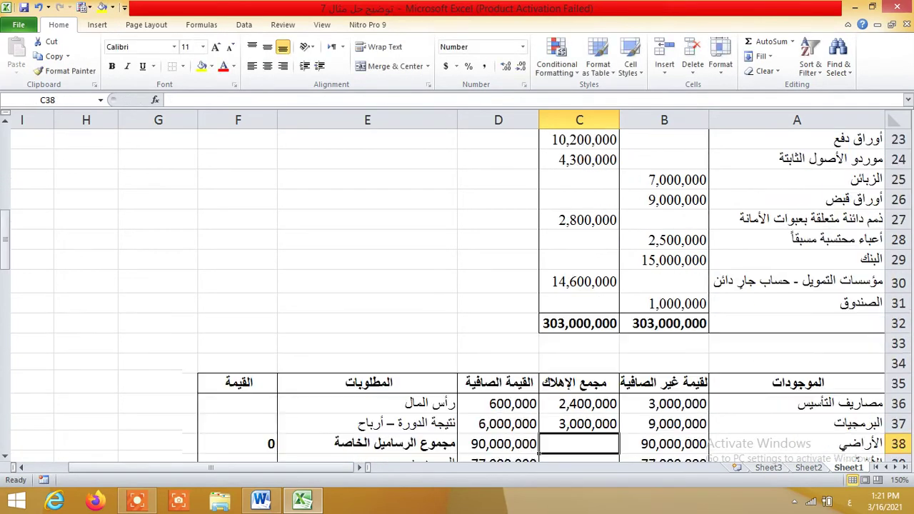
- Leave the land depreciation in C38 empty, link the buildings' depreciation in C39 to C14 and fill it down to C43
scroll(457, 293, down, 1)
key(Return)
text(=)
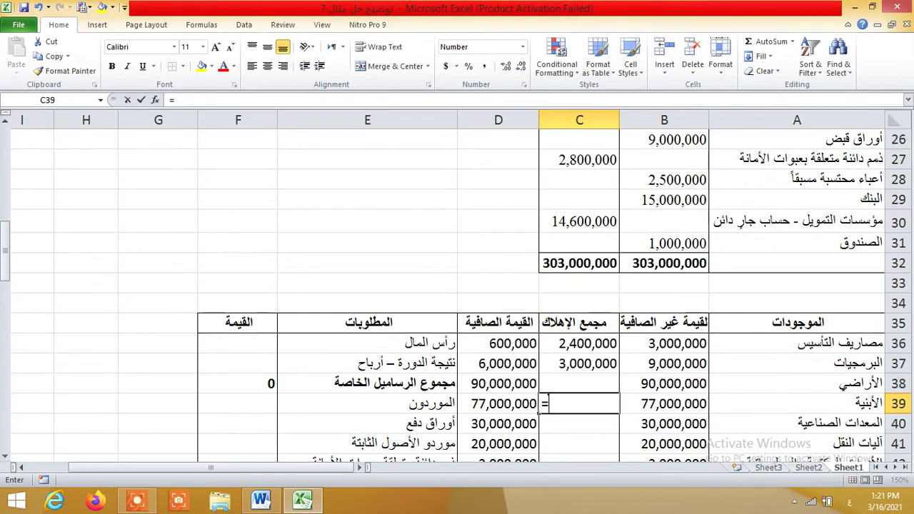
scroll(457, 293, up, 6)
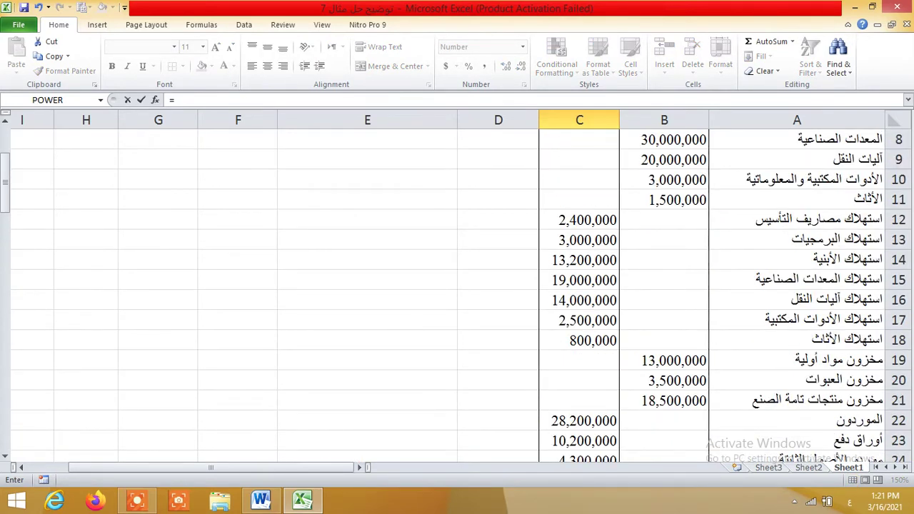
click(565, 260)
key(Return)
scroll(565, 260, down, 10)
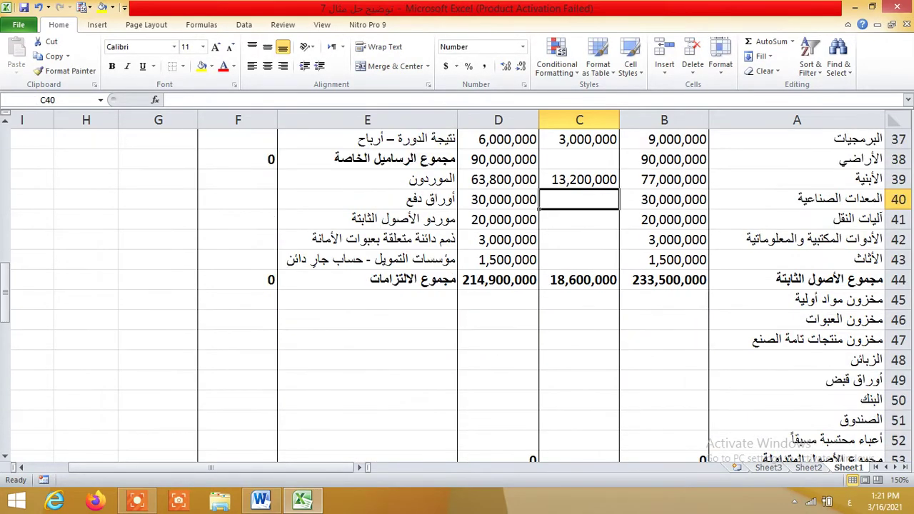
click(579, 179)
drag(619, 188, 619, 269)
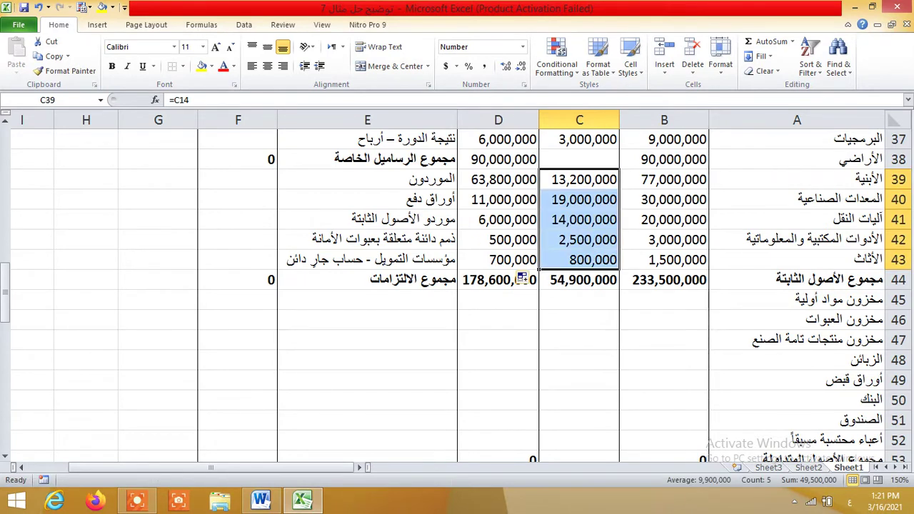
- Link the raw materials inventory value in B45 to B19 of the trial balance
click(622, 306)
text(=)
scroll(619, 308, up, 7)
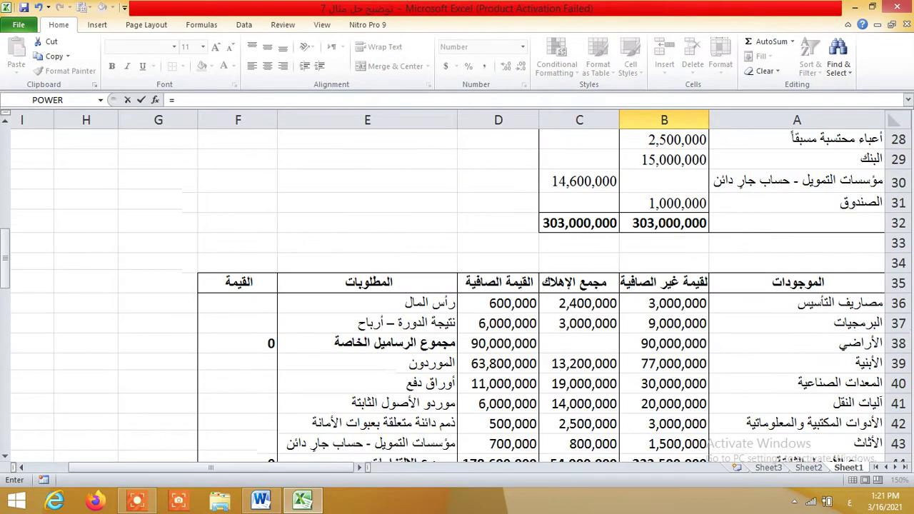
click(664, 200)
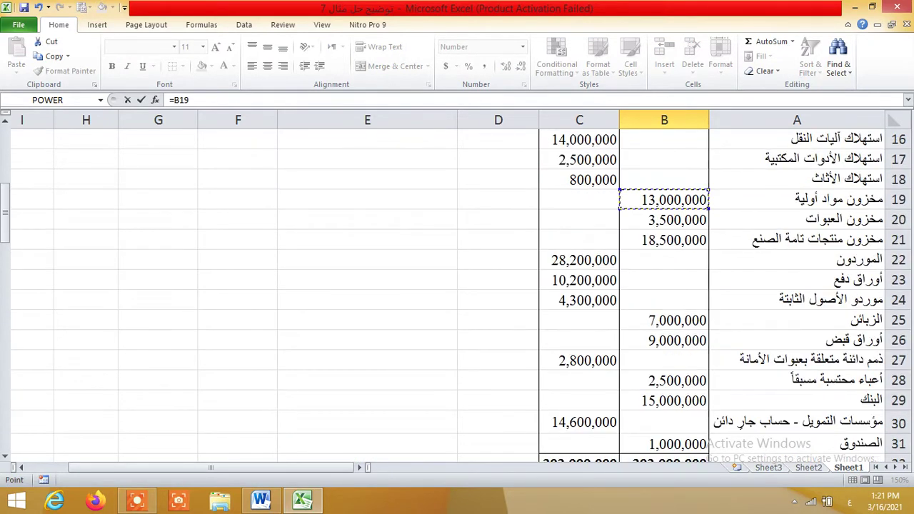
key(Return)
text(=)
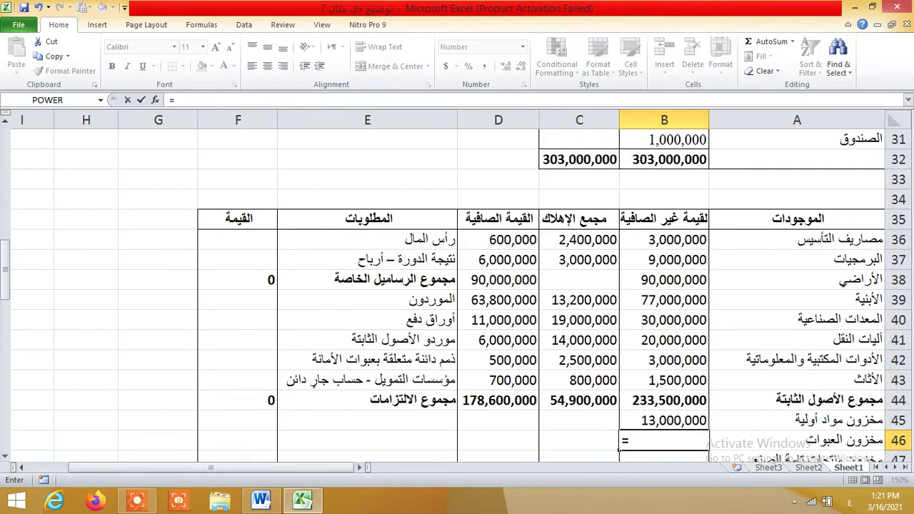
scroll(457, 286, up, 2)
scroll(457, 286, down, 3)
key(BackSpace)
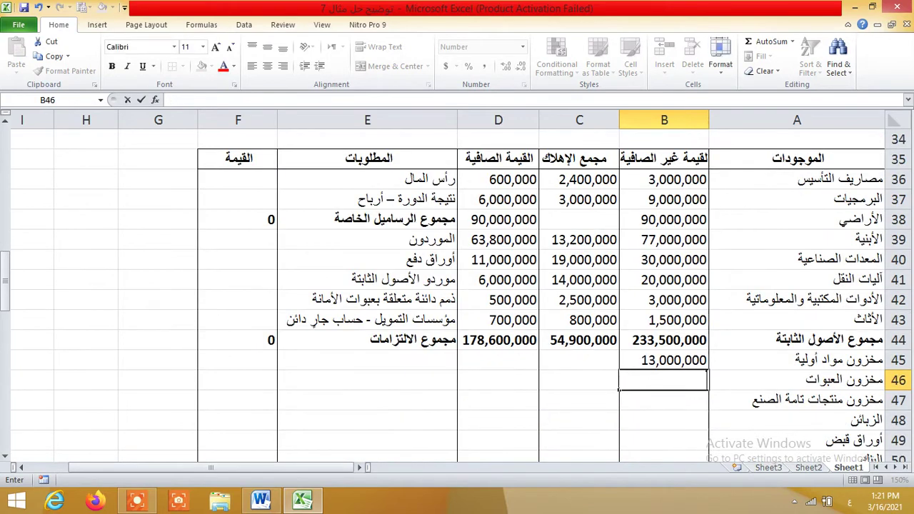
- Fill the raw materials formula in B45 down to B47 for the other two inventory accounts
key(Up)
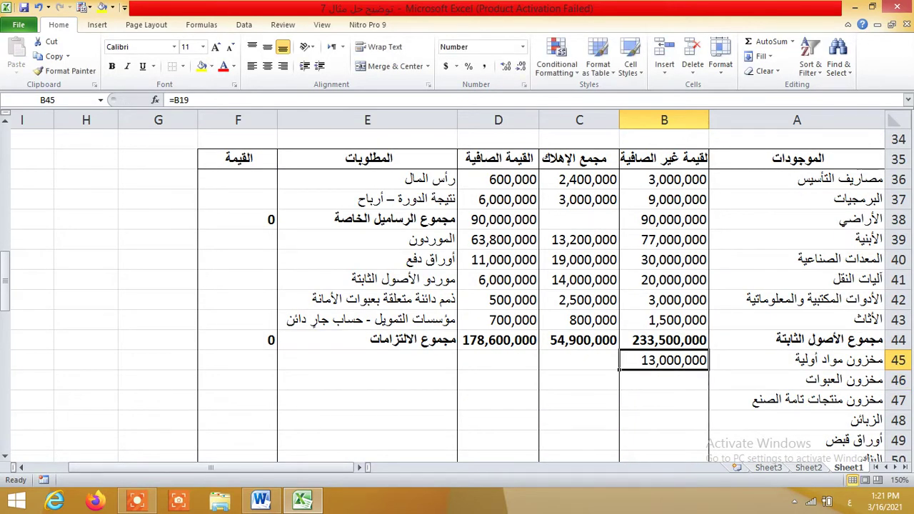
drag(620, 369, 620, 411)
scroll(620, 411, down, 1)
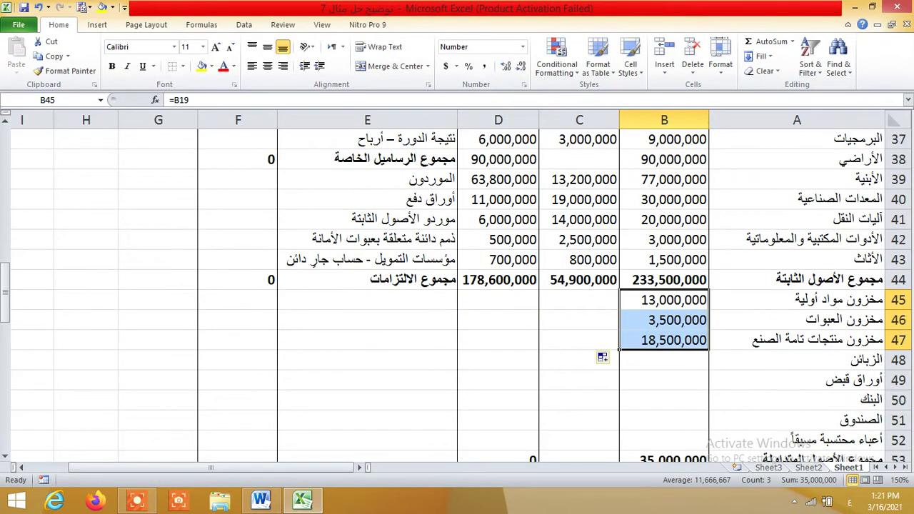
- Calculate the net value in D45 as =B45-C45 and fill it down to D52 for all the current assets
key(Left)
key(Left)
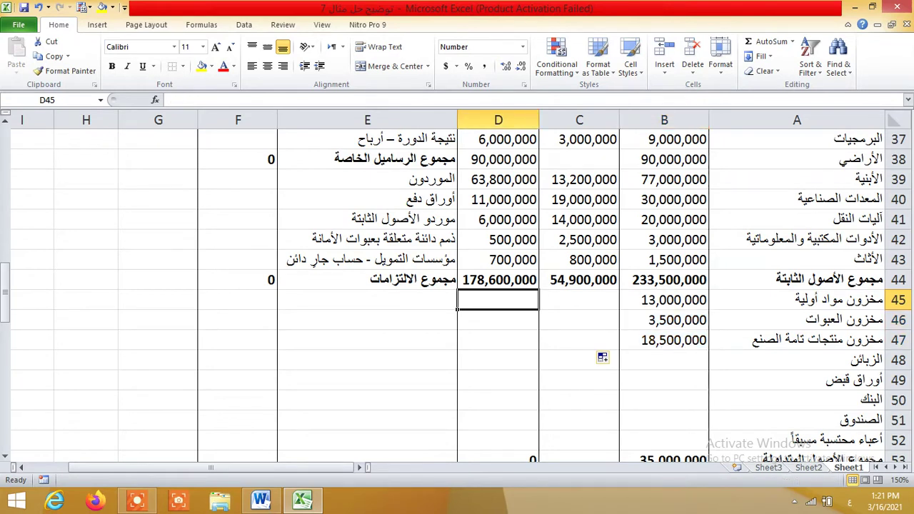
text(=)
key(Left)
key(Left)
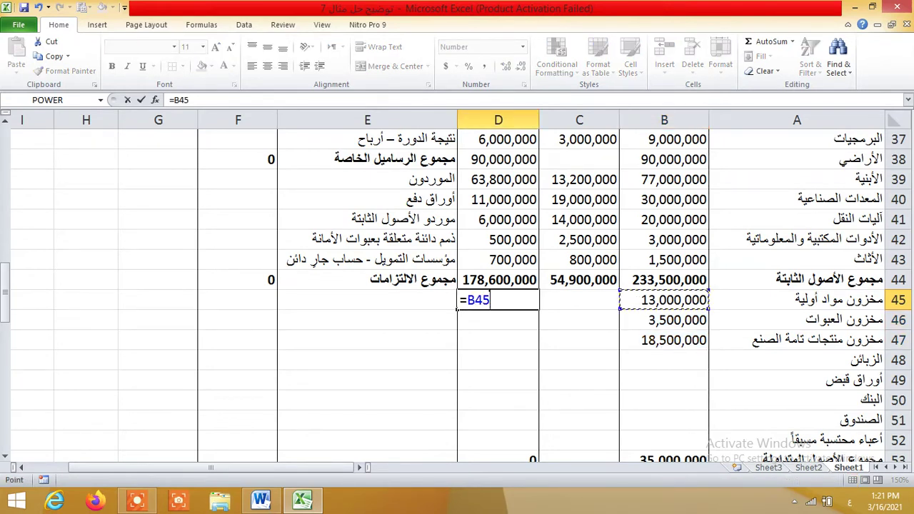
text(-)
key(Left)
key(Return)
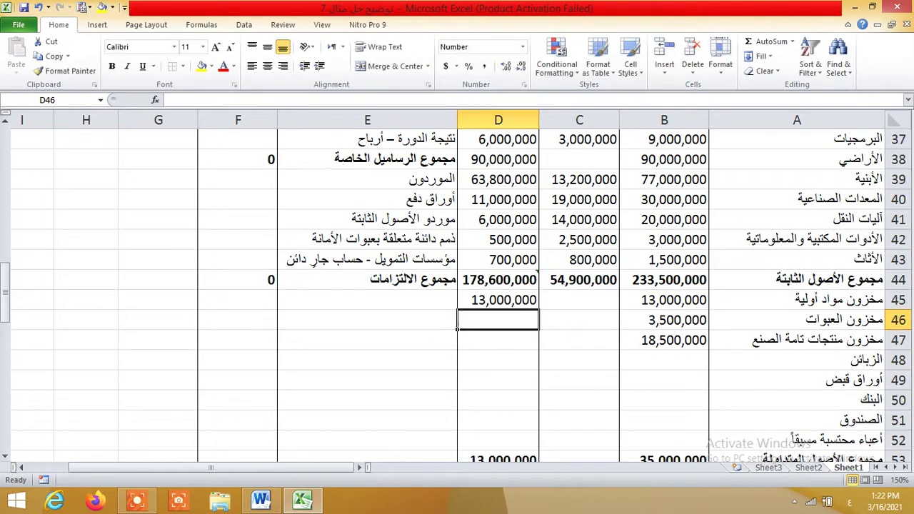
key(Up)
drag(458, 309, 458, 451)
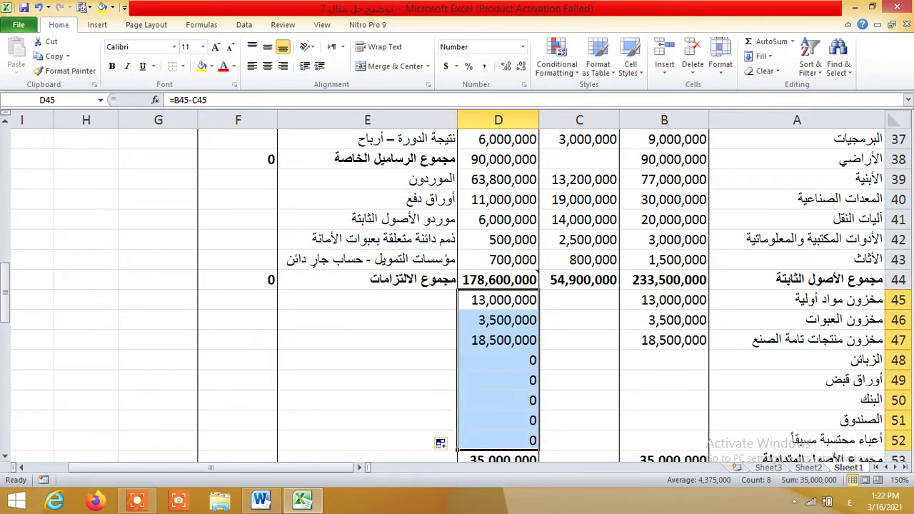
- Link the customers' value in B48 to B25 and fill it down to B49 for notes receivable
click(646, 320)
click(620, 363)
text(=)
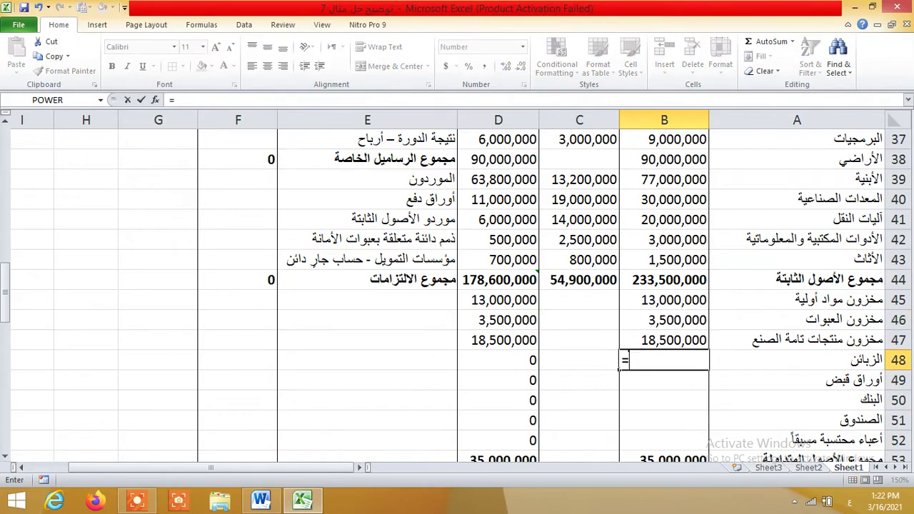
scroll(621, 363, up, 5)
click(664, 200)
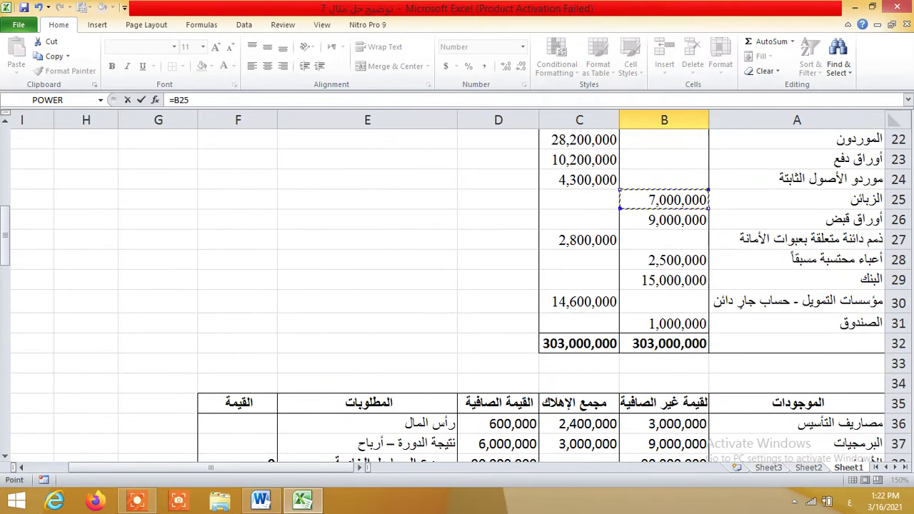
key(Return)
scroll(619, 267, down, 3)
click(621, 247)
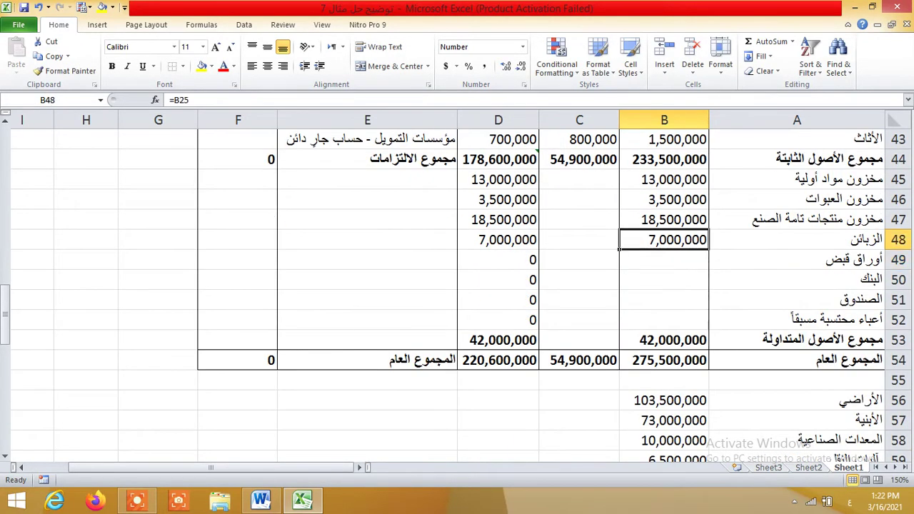
drag(620, 247, 620, 269)
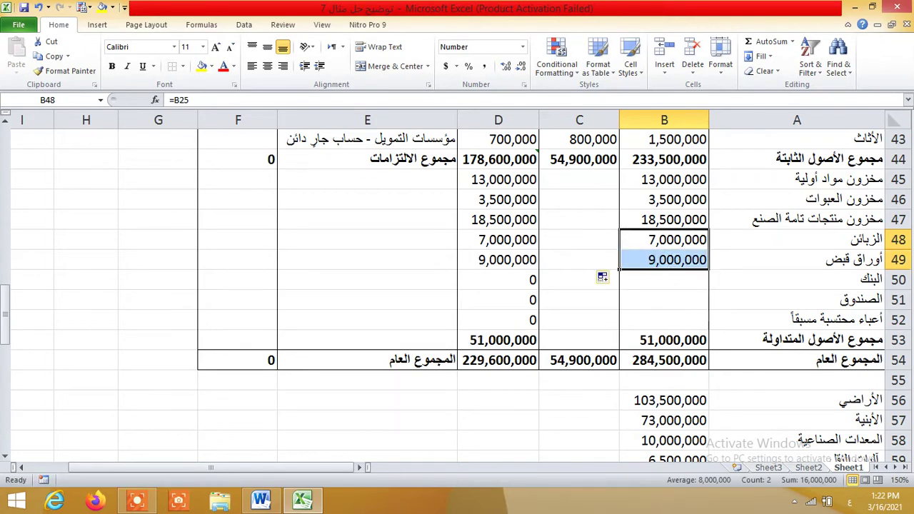
- Link the bank value in B50 to B29 of the trial balance
click(621, 285)
text(=)
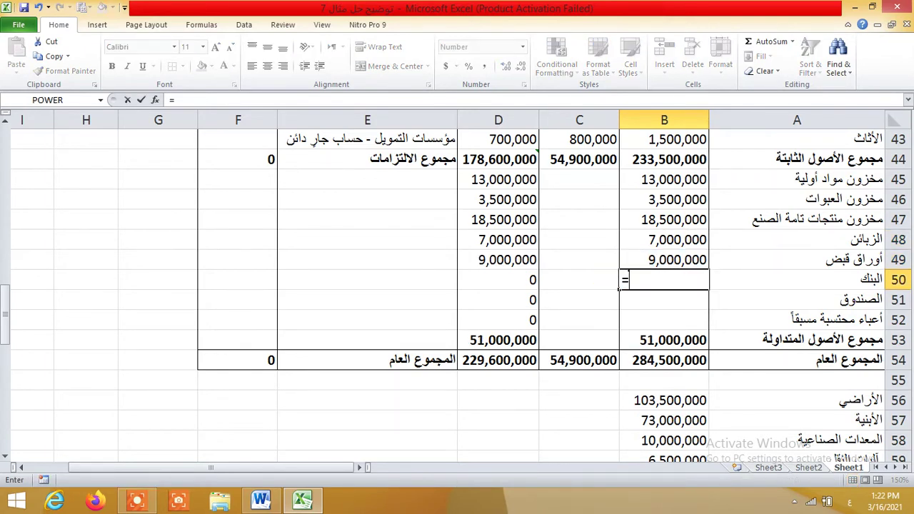
scroll(619, 288, up, 4)
scroll(620, 288, up, 2)
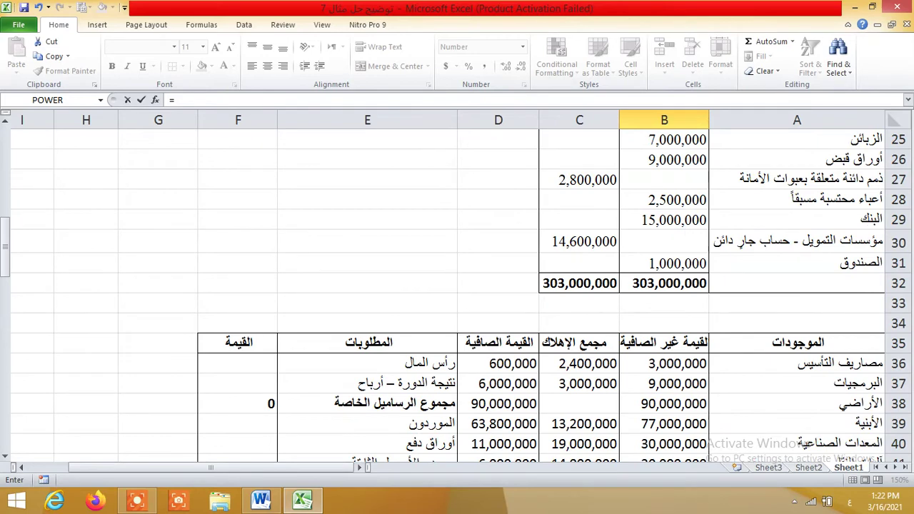
click(664, 220)
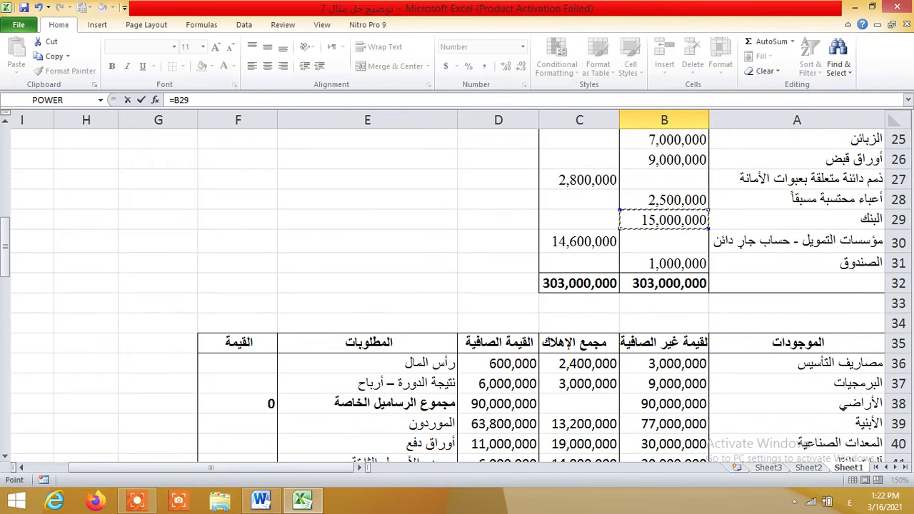
key(Return)
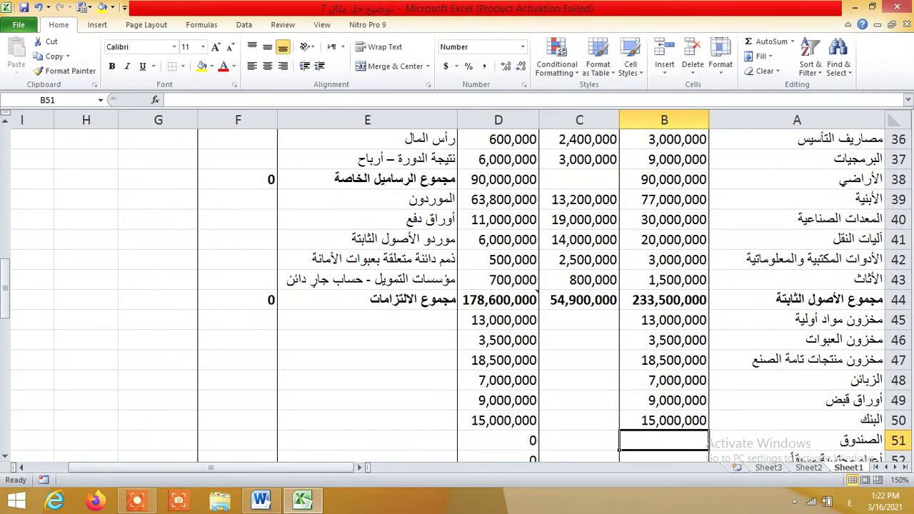
- Link the cash box value in B51 to B31 of the trial balance
text(=)
scroll(629, 435, up, 6)
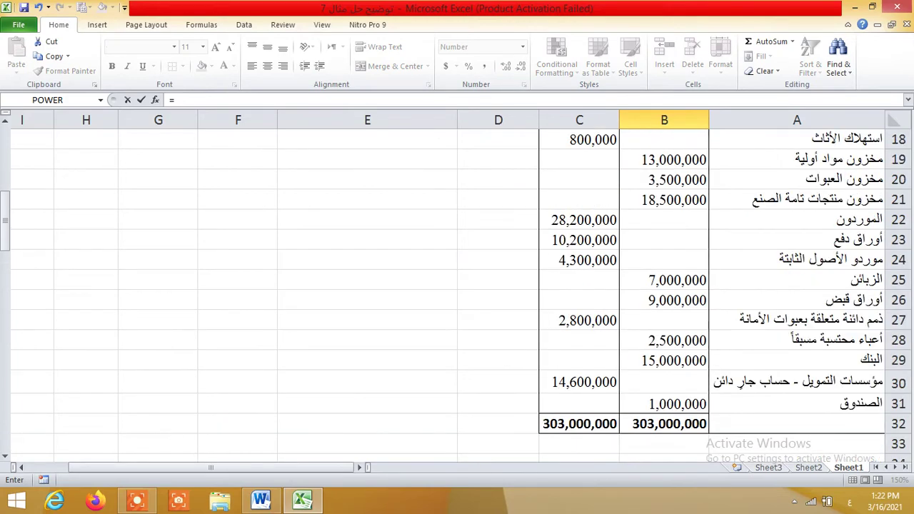
click(664, 403)
key(Return)
scroll(619, 266, down, 3)
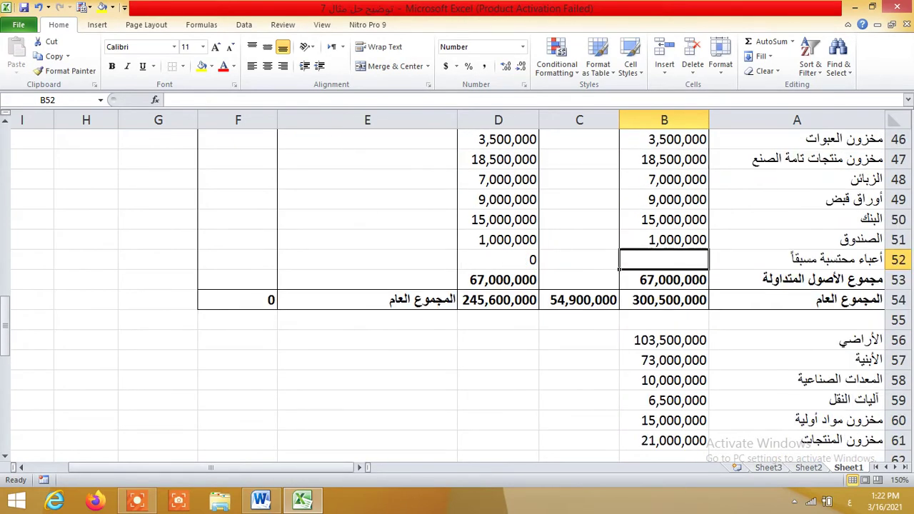
- Link the prepaid expenses value in B52 to B28 of the trial balance
text(=)
scroll(619, 268, up, 6)
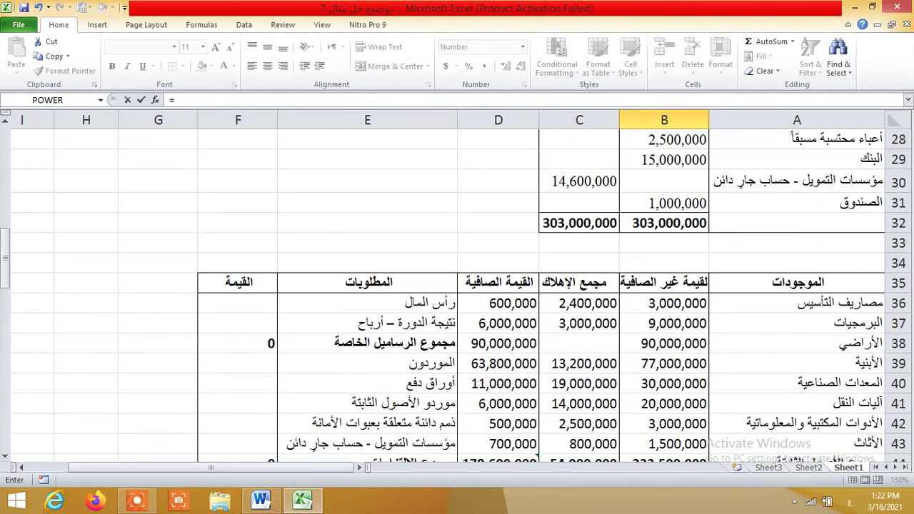
scroll(657, 264, up, 2)
click(657, 259)
key(Return)
scroll(657, 265, down, 5)
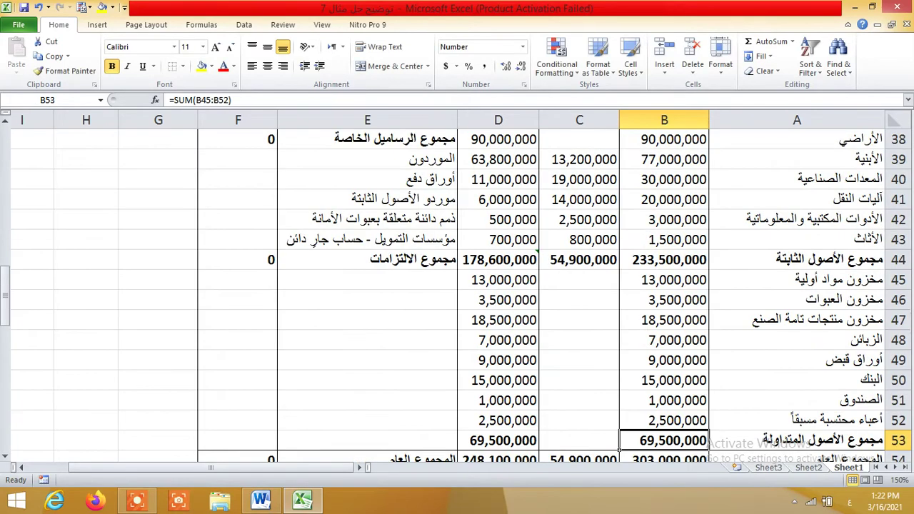
scroll(543, 286, down, 1)
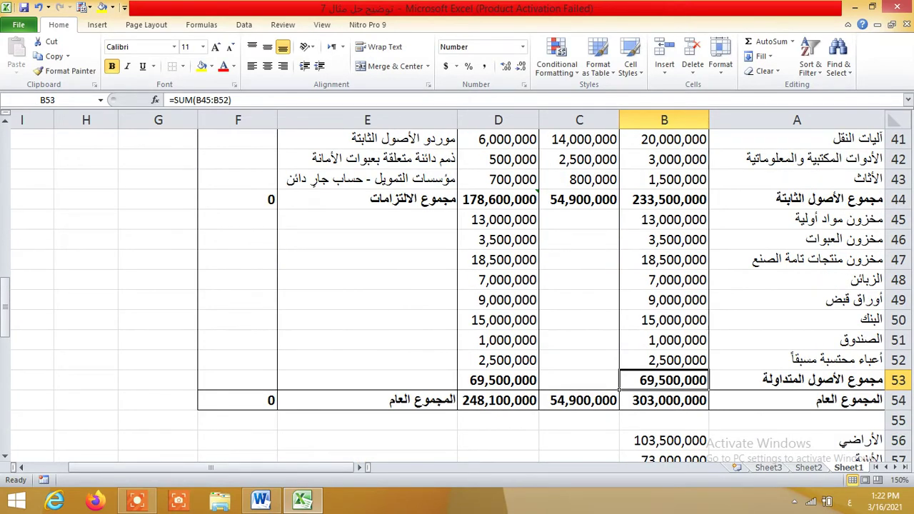
- Link the capital value in F36 to C2 and fill it down to F37 for the period's profit
scroll(619, 390, up, 2)
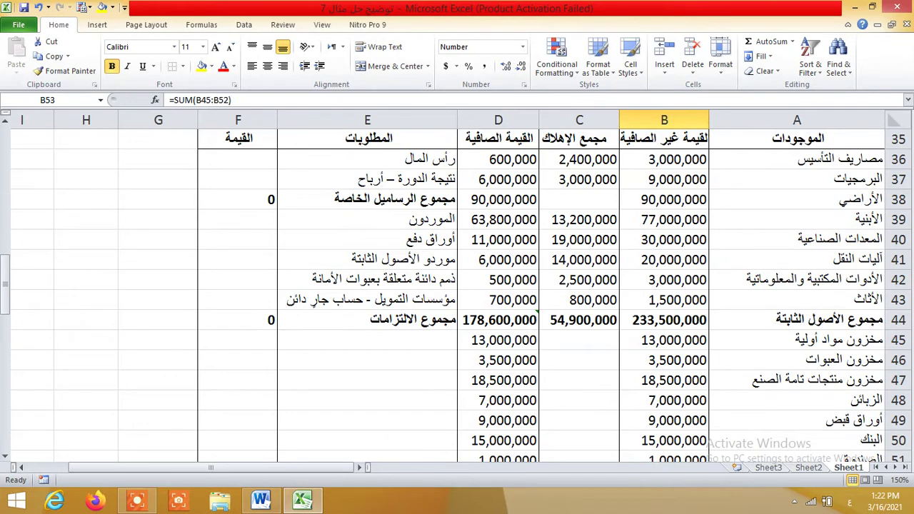
click(238, 179)
click(237, 159)
text(=)
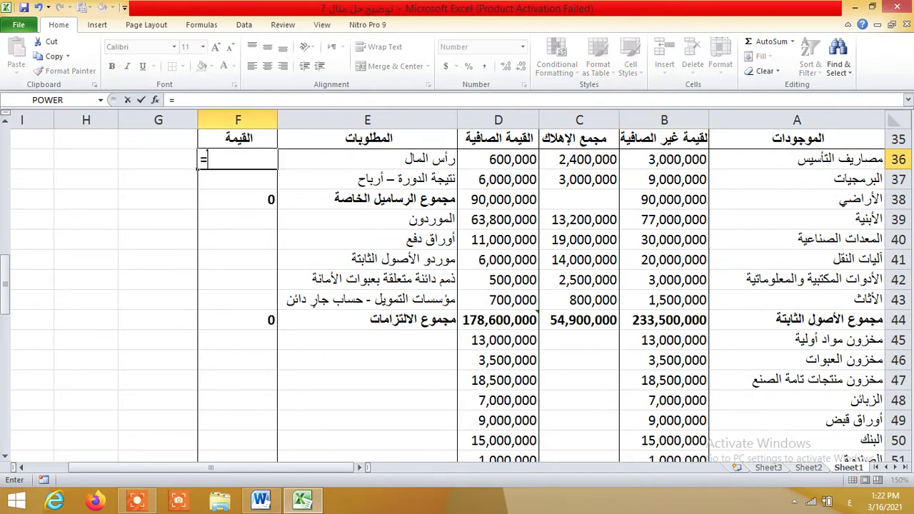
scroll(457, 286, up, 11)
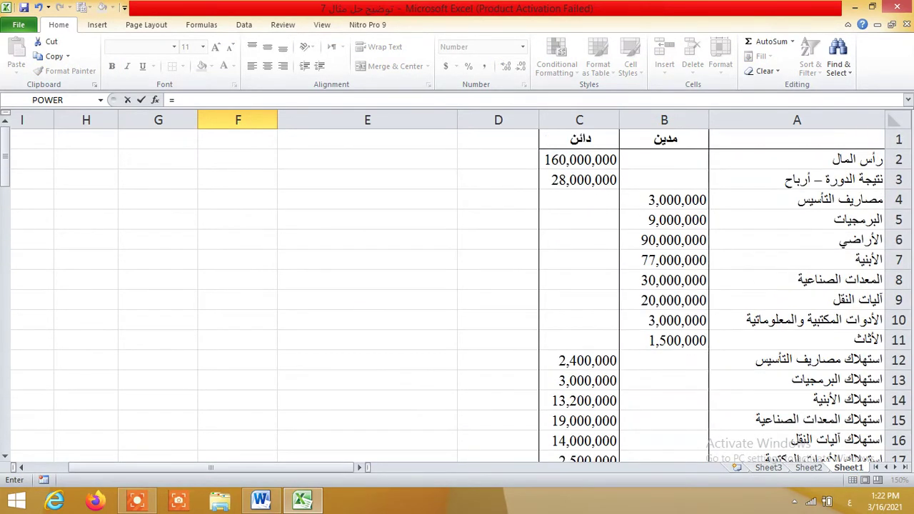
click(579, 140)
key(Return)
scroll(457, 286, down, 3)
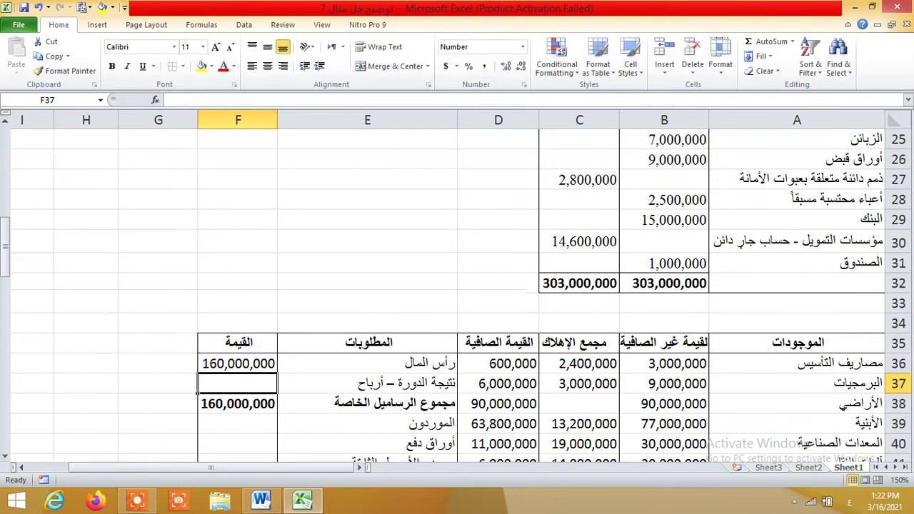
click(238, 240)
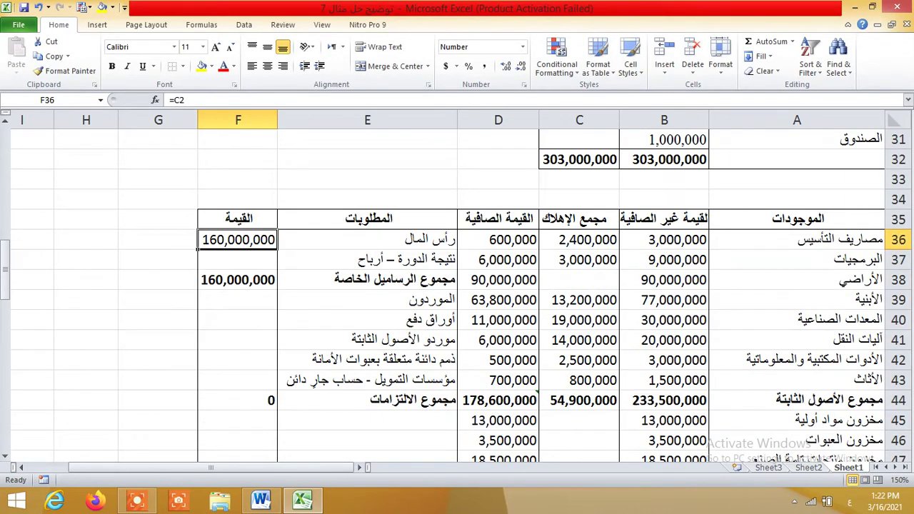
drag(199, 250, 200, 266)
- Link the suppliers' value in F39 to C22 and fill it down to F41 for notes payable and fixed-asset suppliers
click(238, 300)
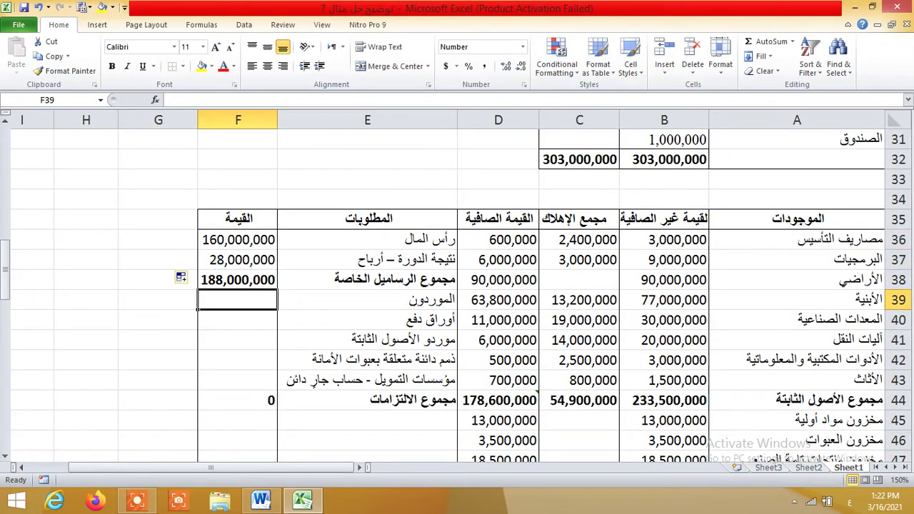
text(=)
scroll(457, 285, up, 8)
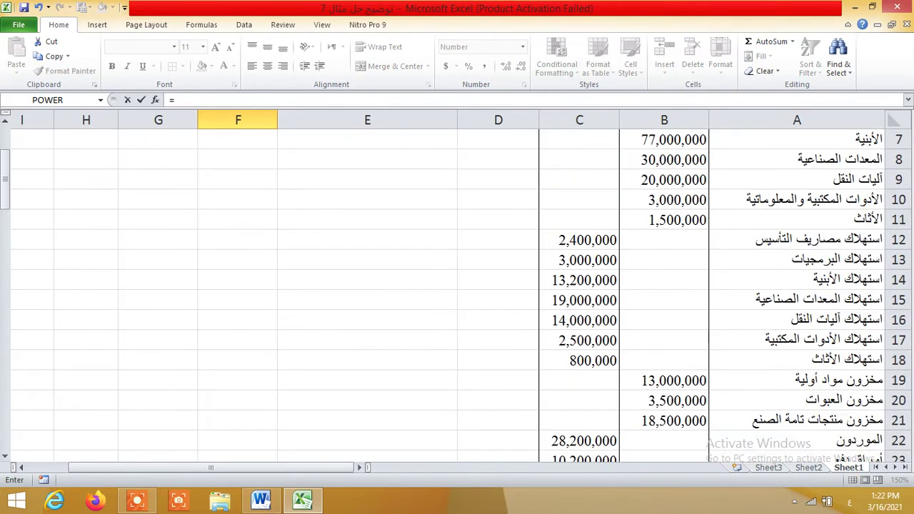
drag(593, 261, 608, 322)
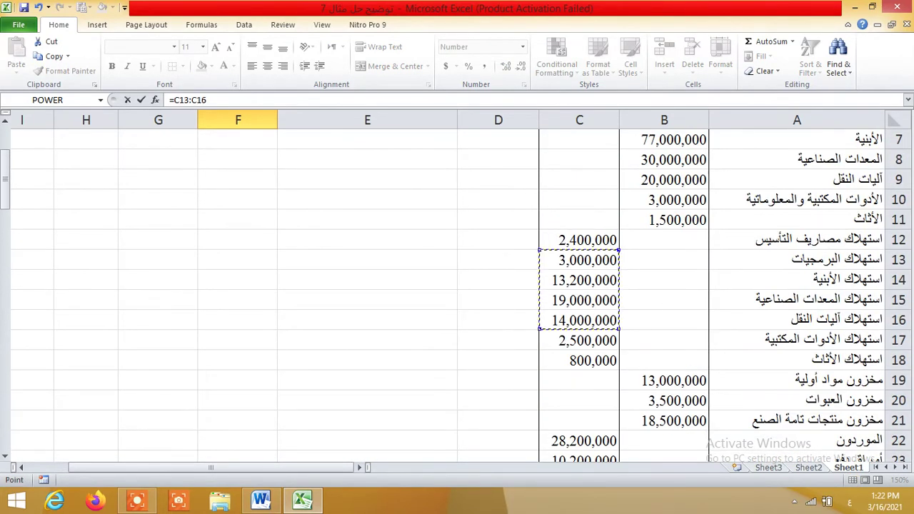
click(357, 280)
scroll(357, 280, down, 3)
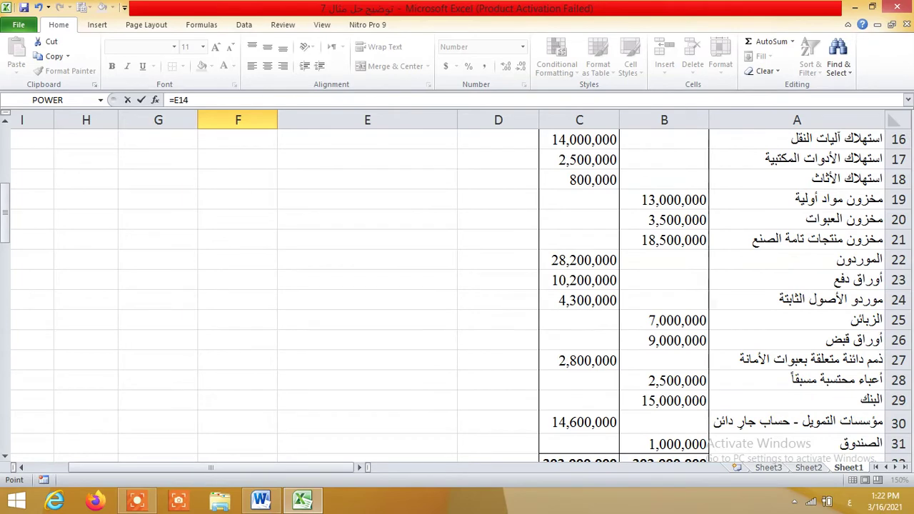
click(580, 260)
key(Return)
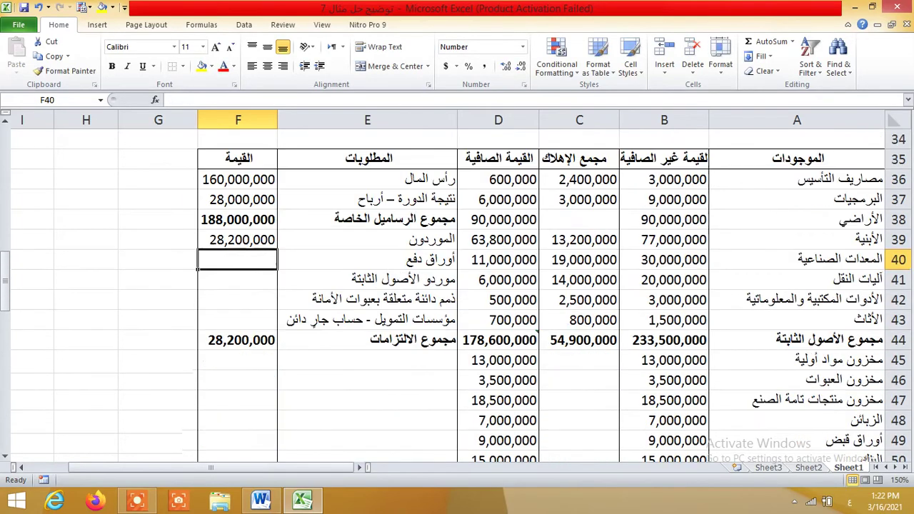
click(238, 240)
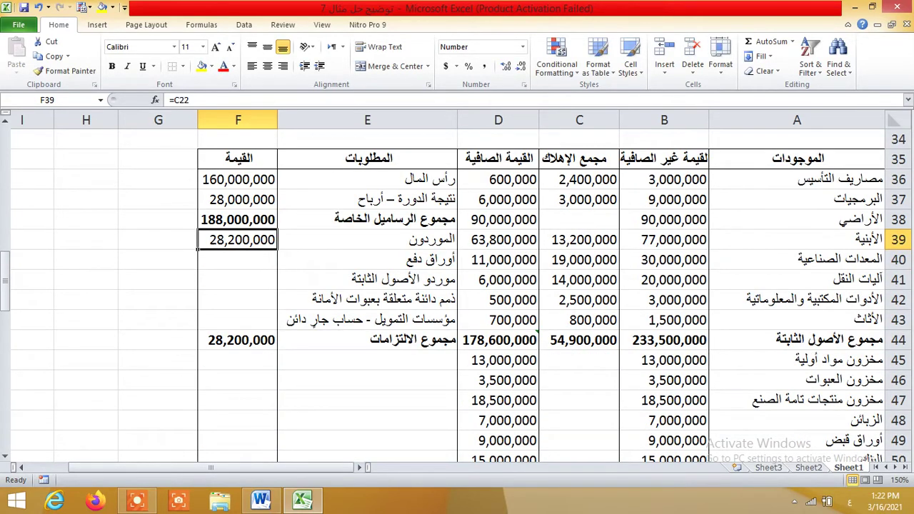
drag(198, 249, 198, 290)
- Link the returnable-packaging payables value in F42 to C27 of the trial balance
click(204, 300)
text(=)
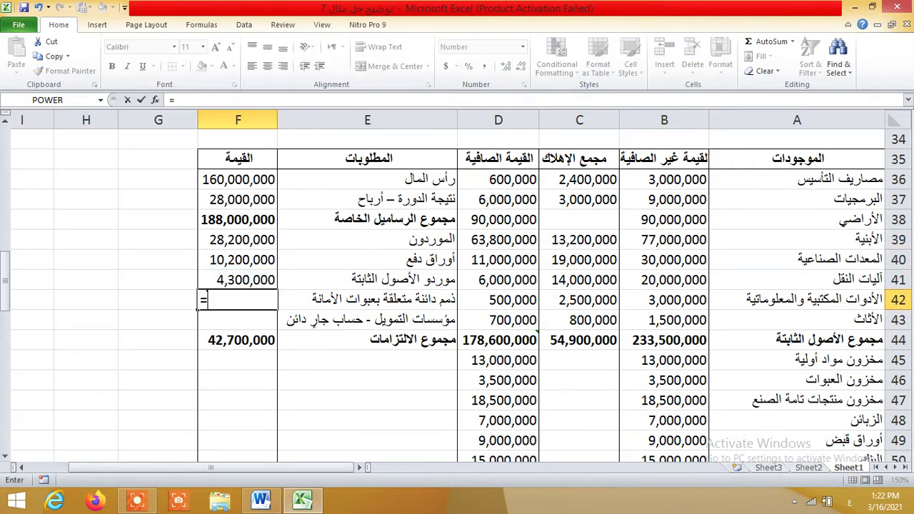
scroll(665, 286, up, 4)
click(664, 240)
click(579, 240)
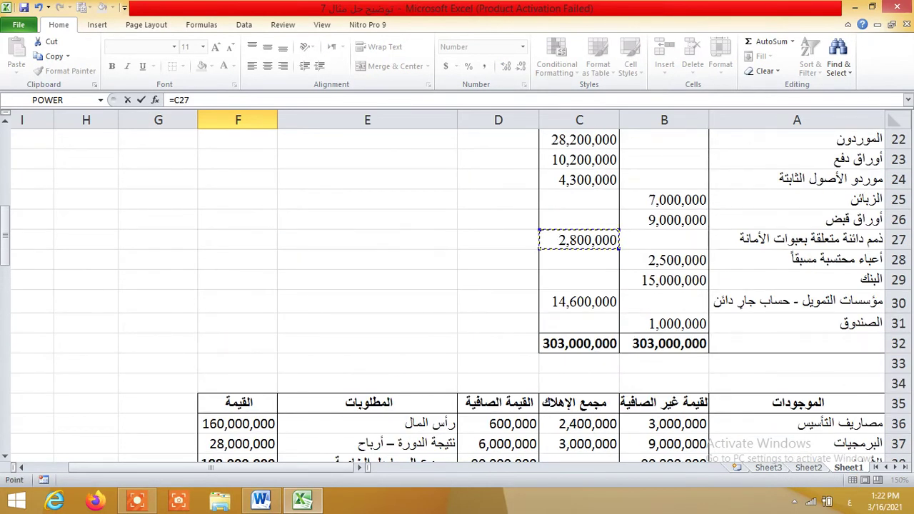
key(Return)
- Link the financing institutions' current account value in F43 to C30 of the trial balance
text(=)
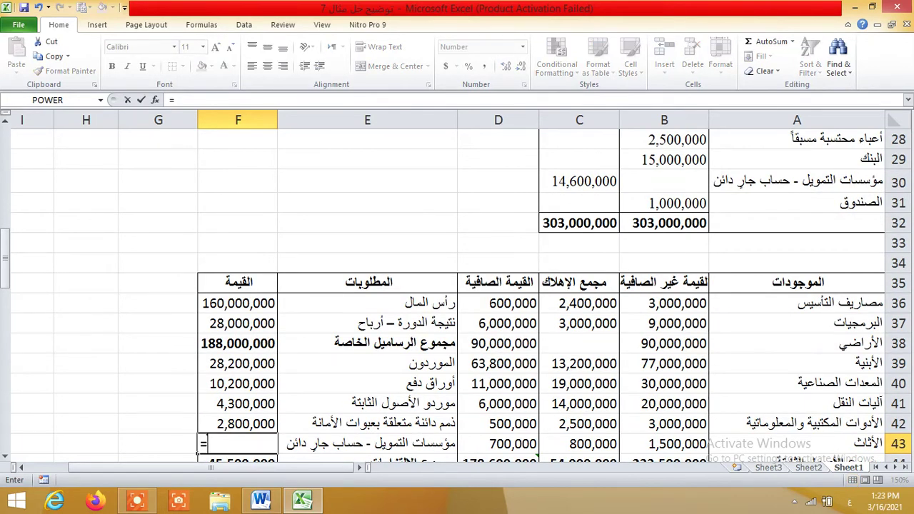
scroll(579, 241, up, 1)
click(580, 242)
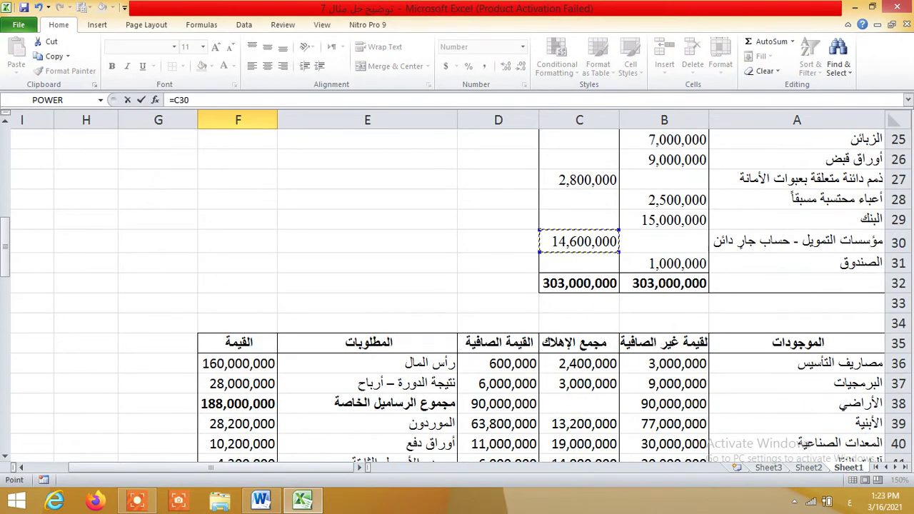
key(Return)
scroll(457, 286, down, 4)
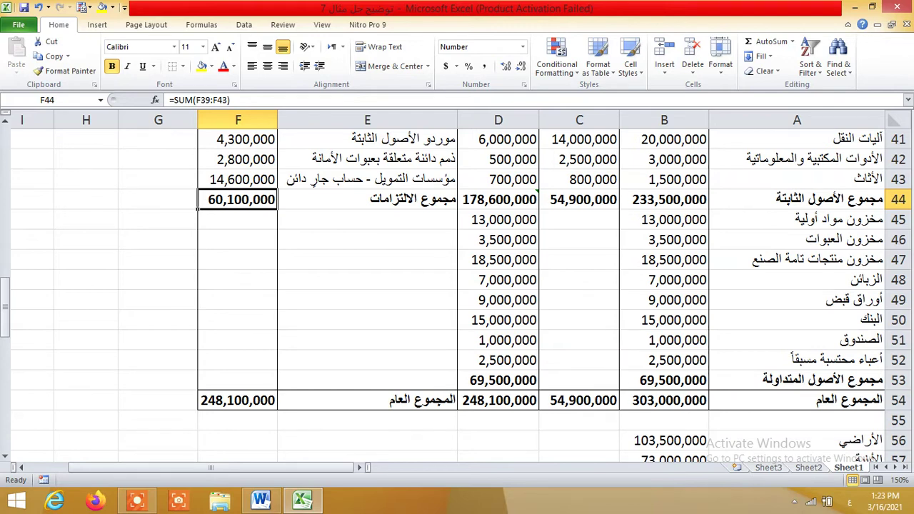
- Compare the grand totals in D54 and F54, and review the balance sheet's asset and liability rows
click(460, 400)
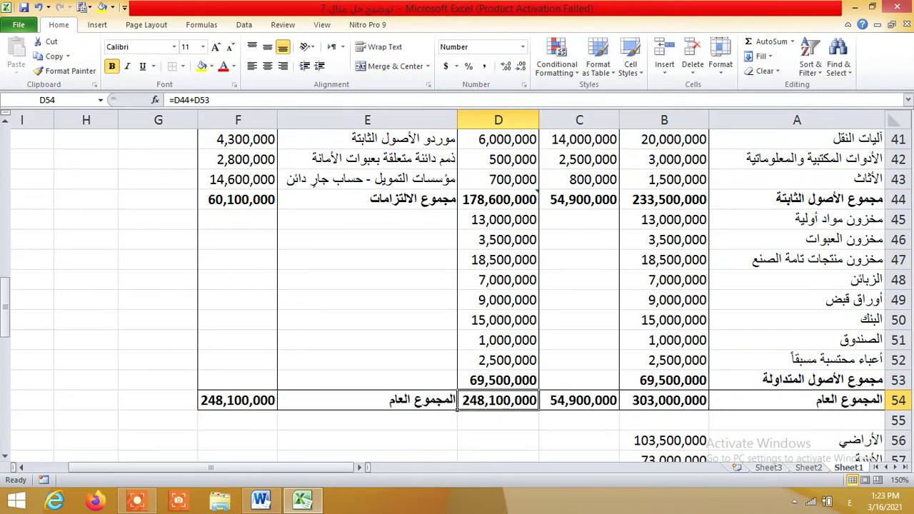
click(223, 404)
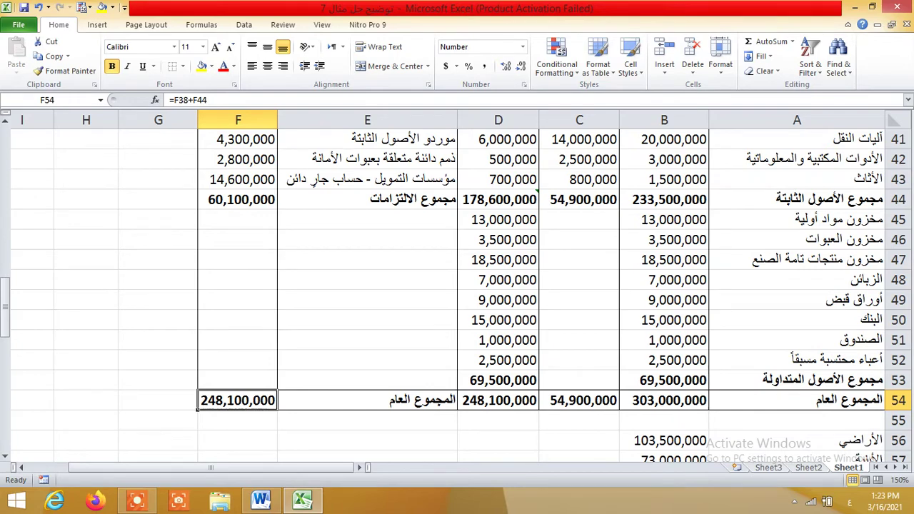
scroll(457, 285, down, 1)
scroll(458, 286, up, 3)
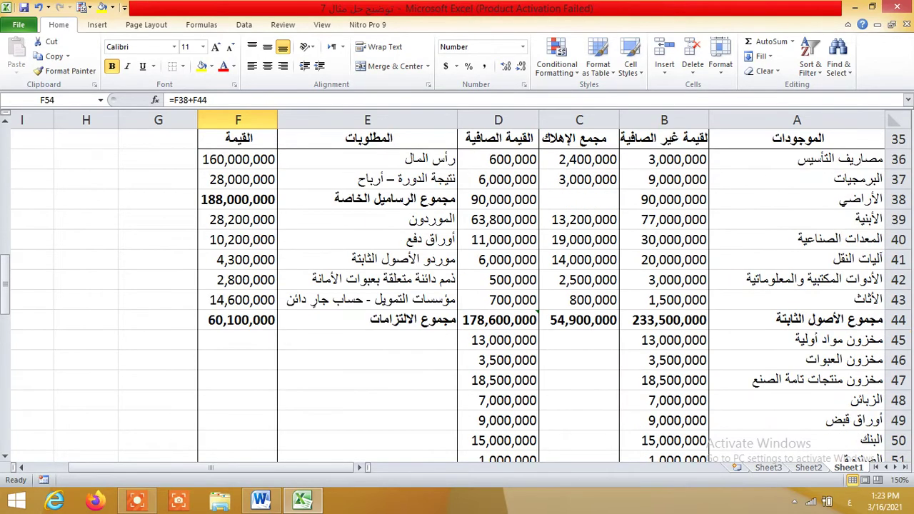
scroll(197, 410, down, 2)
scroll(457, 286, down, 4)
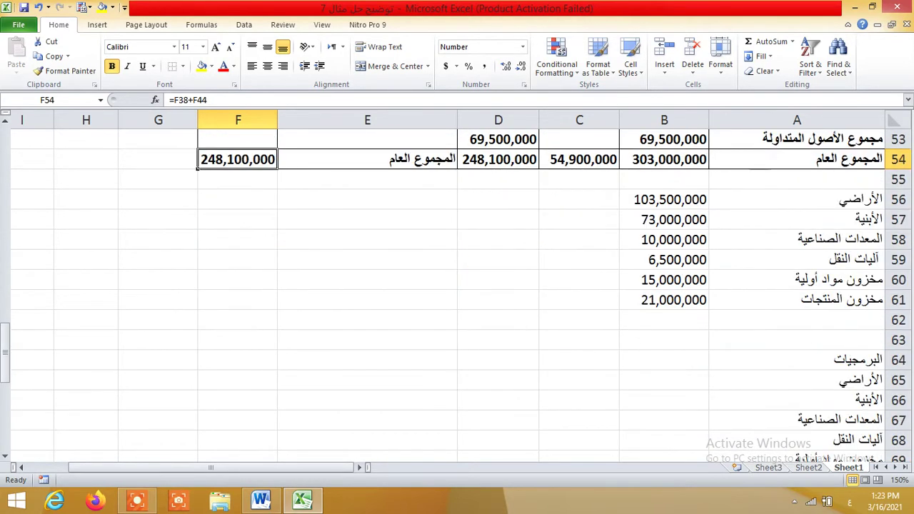
scroll(457, 286, up, 7)
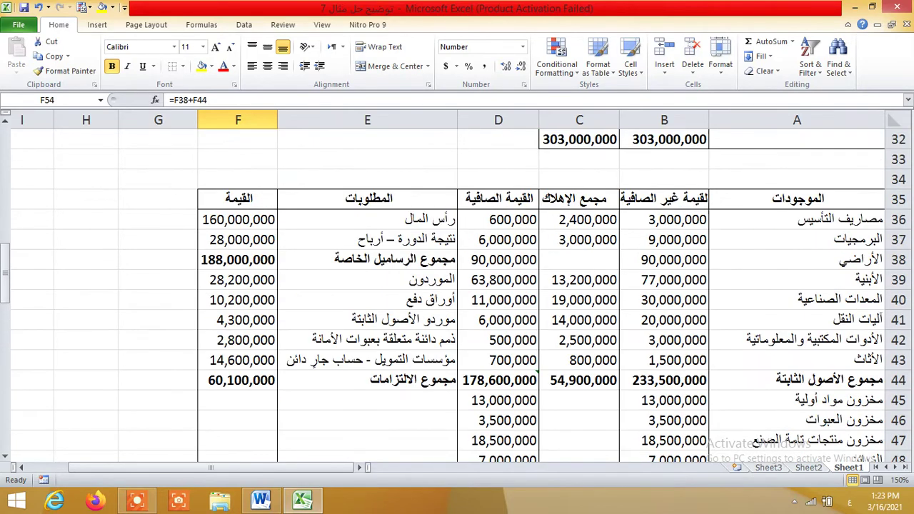
scroll(457, 286, down, 3)
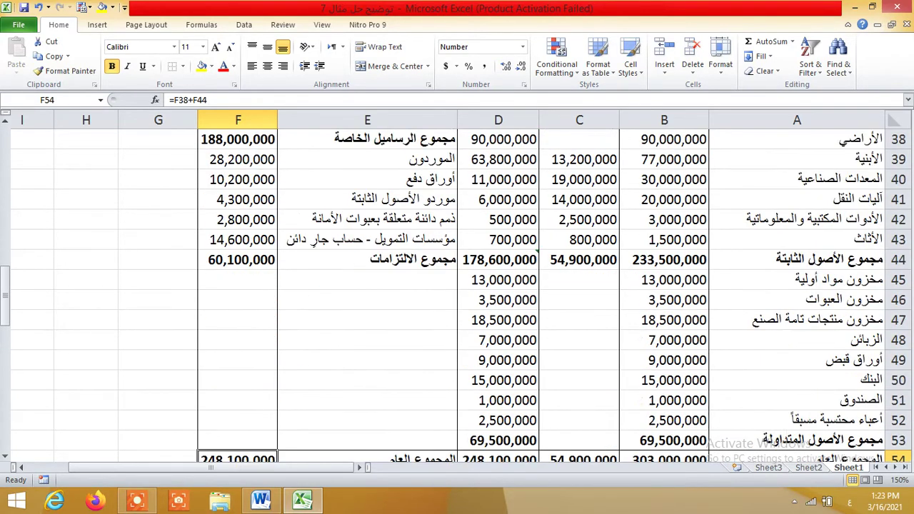
scroll(457, 285, up, 1)
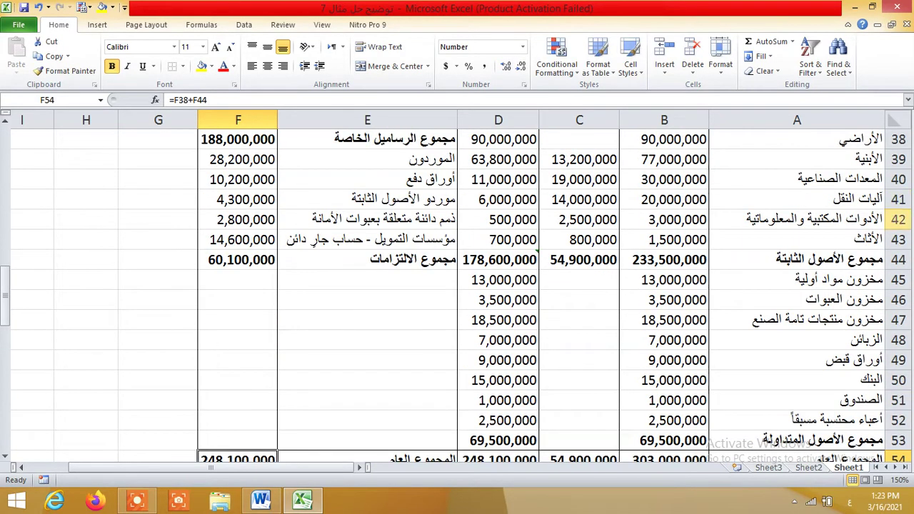
drag(814, 220, 814, 239)
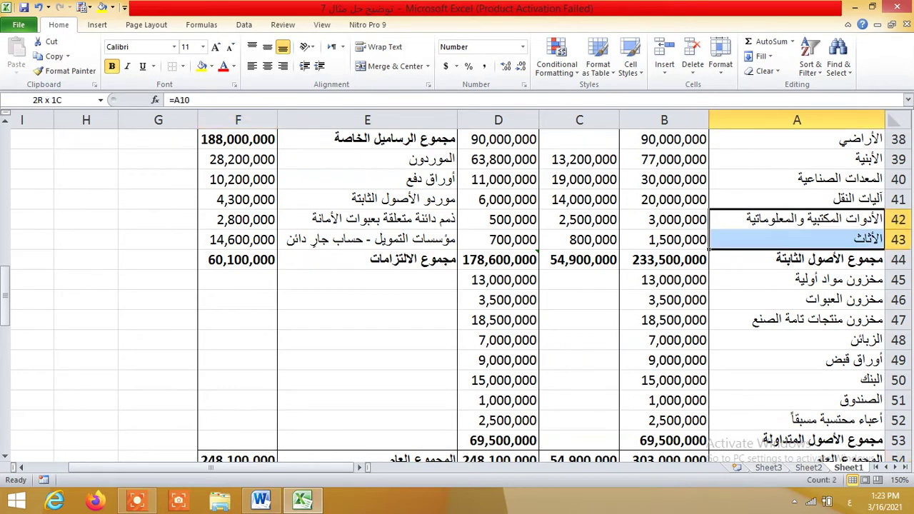
drag(710, 246, 711, 246)
scroll(710, 246, up, 1)
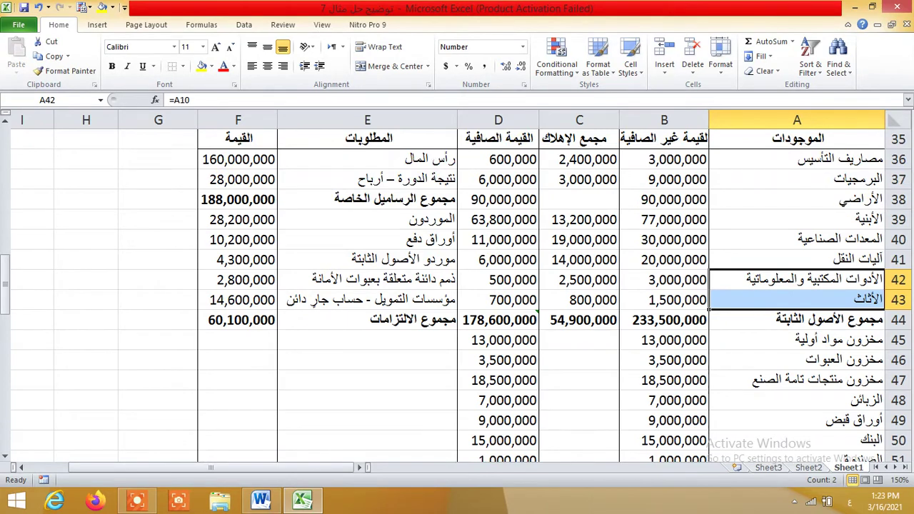
click(797, 159)
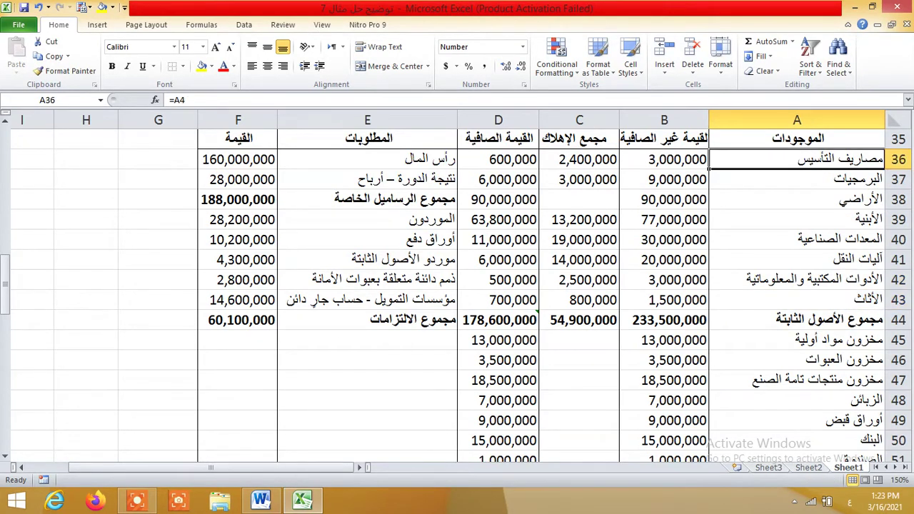
- Examine the formation expenses, office equipment and furniture rows, and switch to Word to read which assets are excluded and revalued
drag(786, 160, 500, 159)
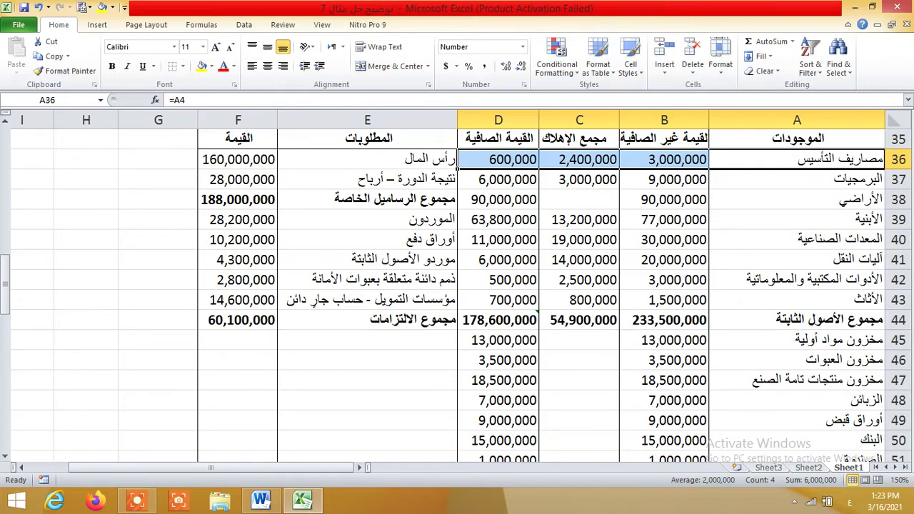
drag(793, 279, 715, 301)
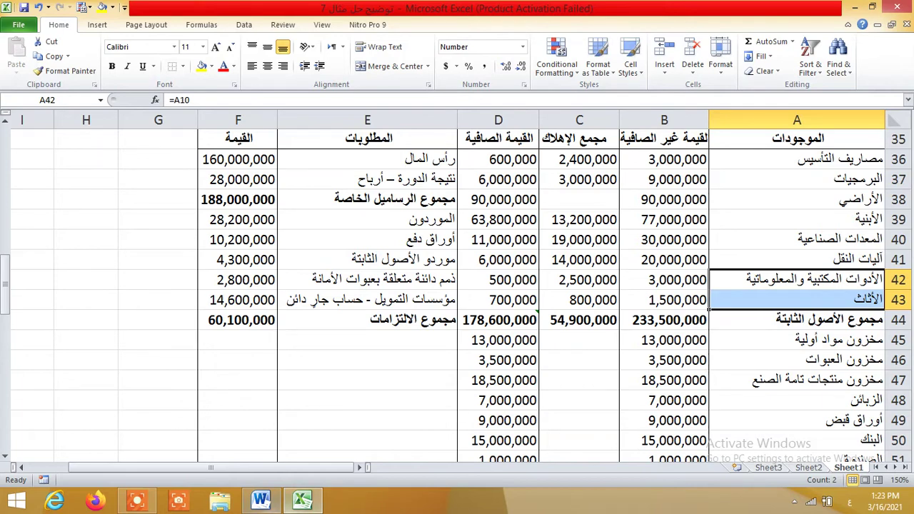
click(261, 500)
scroll(457, 286, down, 2)
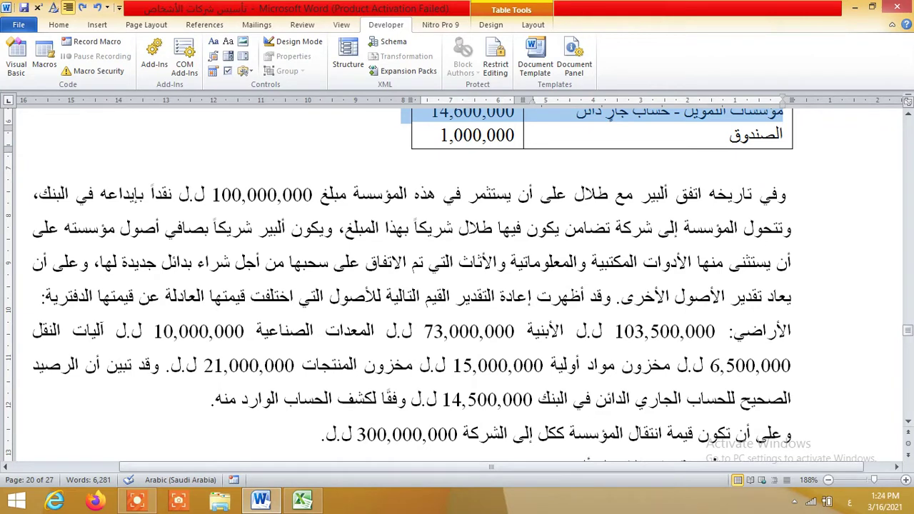
click(349, 263)
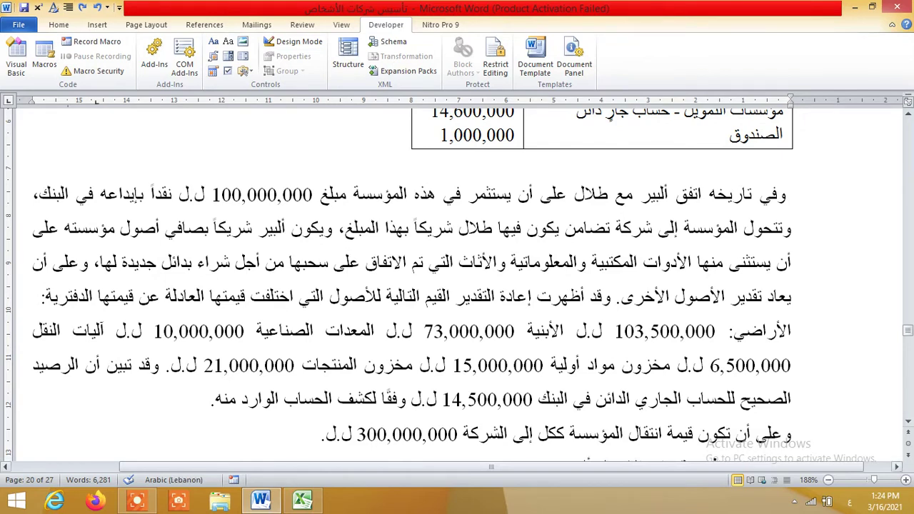
- Return to Excel and review the revalued assets in A56:B61 and the list of transferred assets starting at A64
click(302, 500)
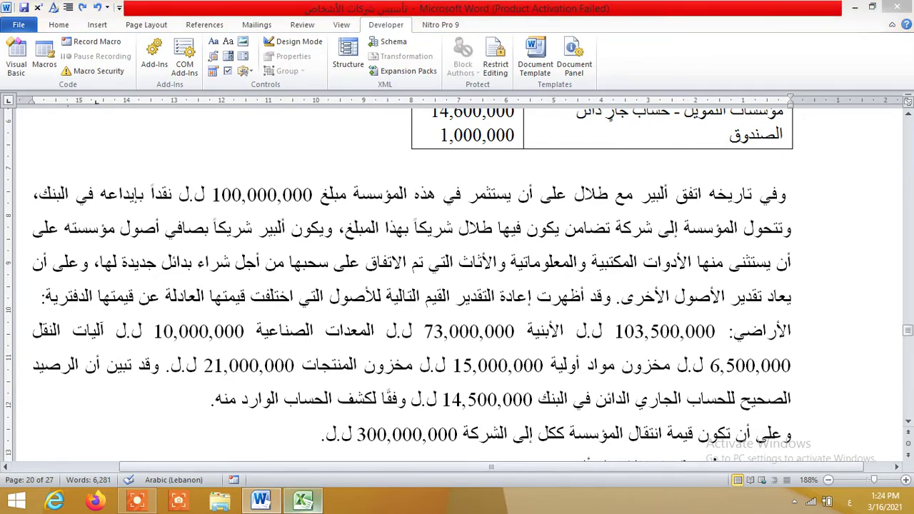
click(623, 225)
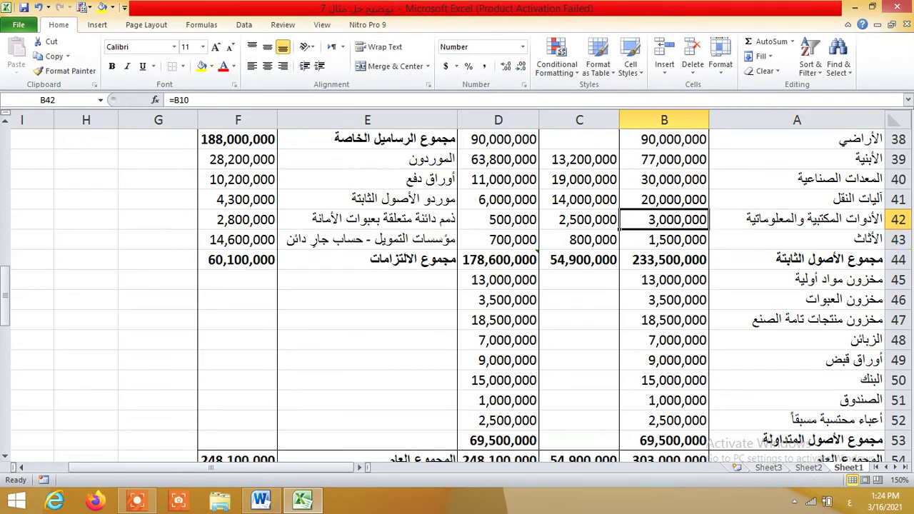
scroll(621, 227, down, 7)
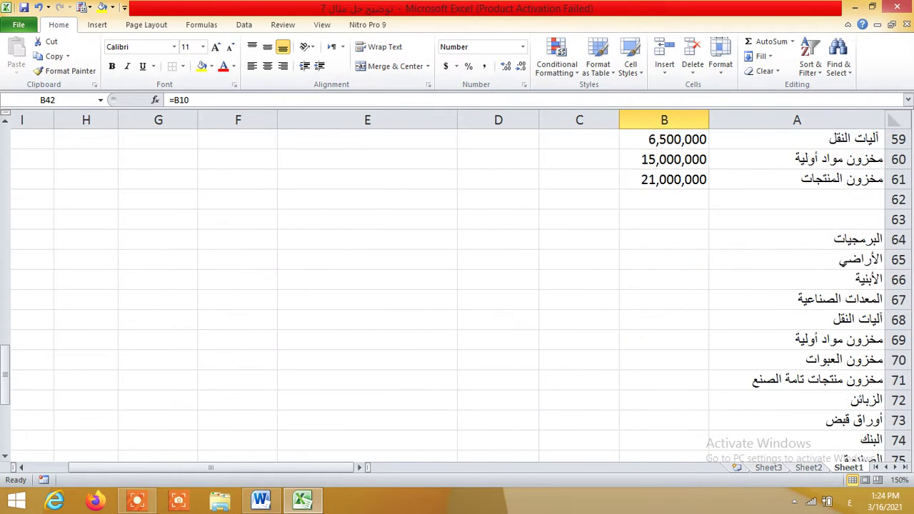
scroll(622, 227, up, 2)
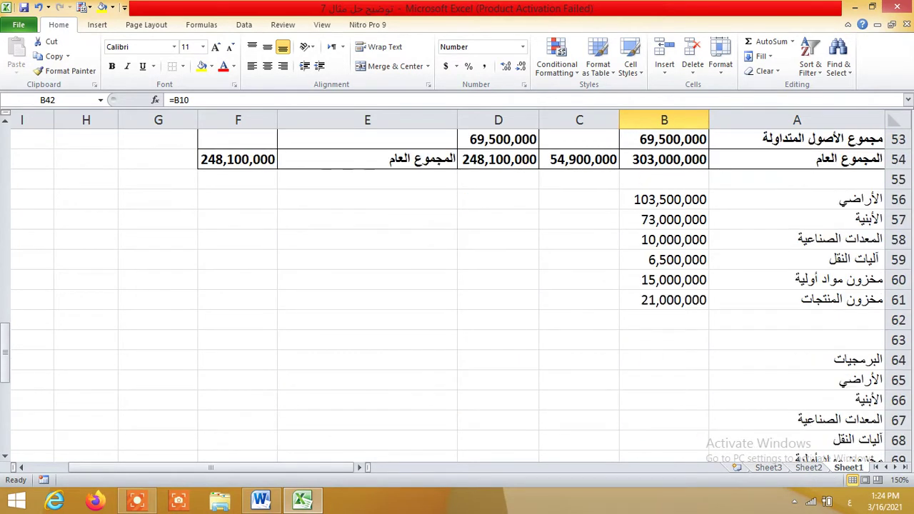
drag(665, 200, 664, 300)
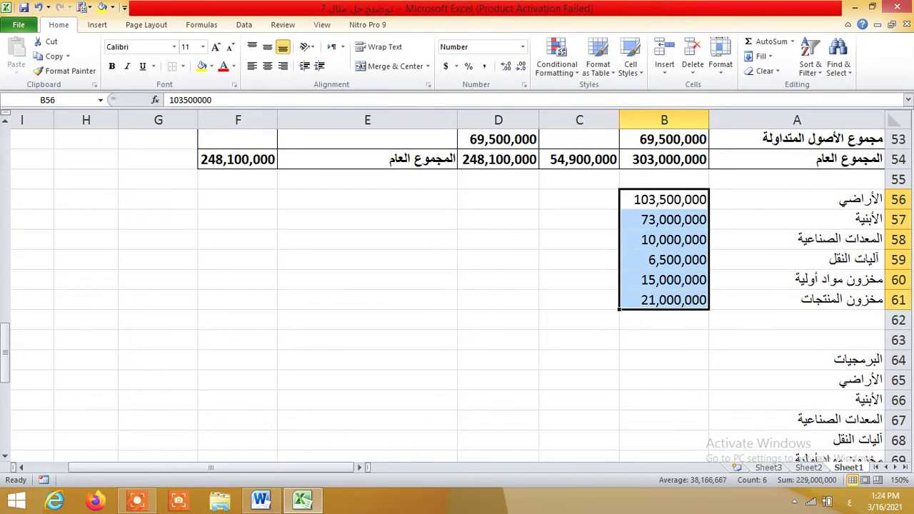
drag(798, 199, 798, 301)
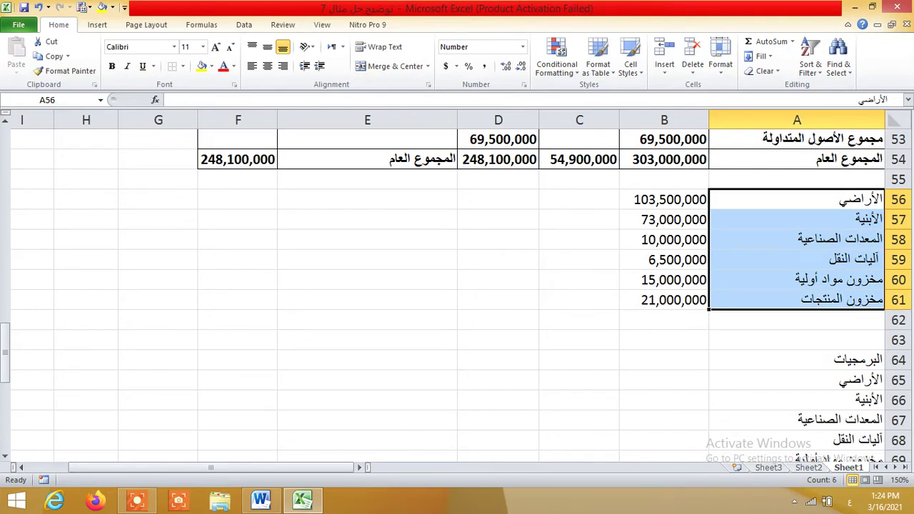
click(798, 280)
click(797, 321)
scroll(797, 320, down, 2)
scroll(457, 286, up, 3)
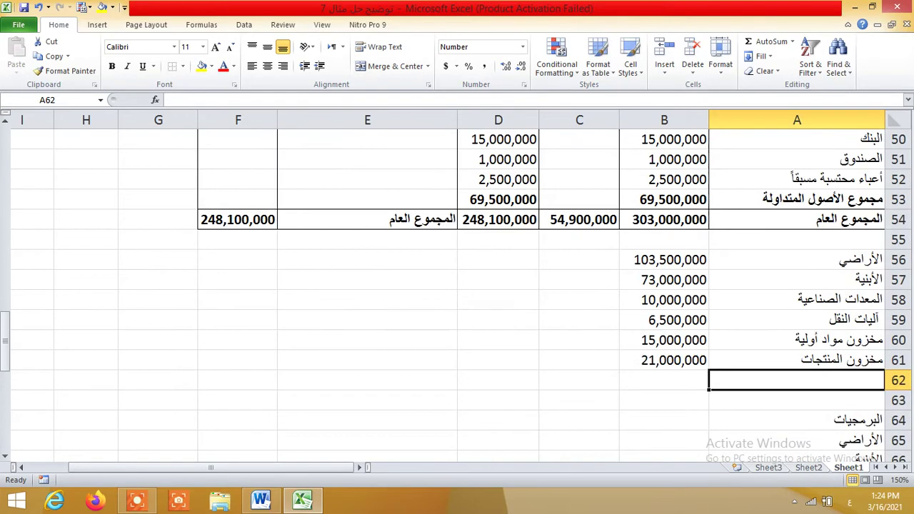
drag(664, 260, 797, 360)
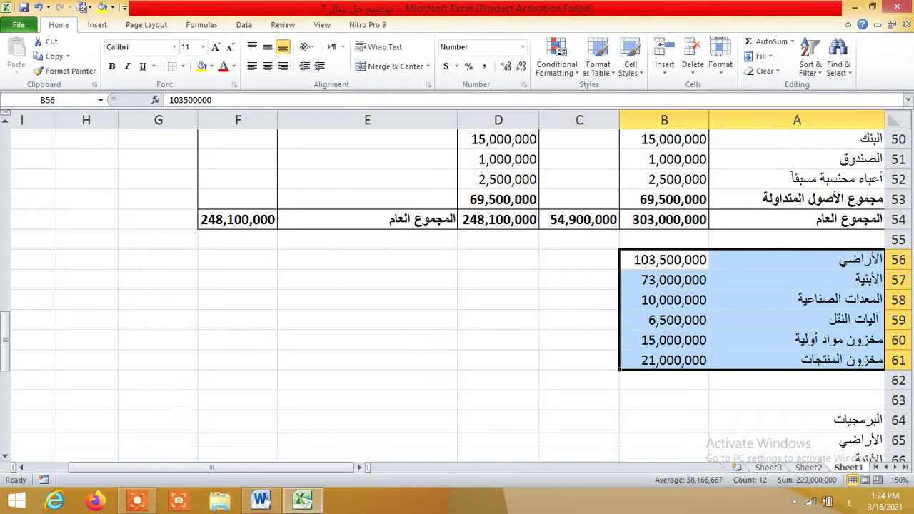
scroll(797, 360, down, 2)
drag(798, 320, 875, 369)
- Compare the office equipment and furniture rows of the balance sheet with the transferred assets and liabilities listed down to row 84
scroll(797, 285, up, 9)
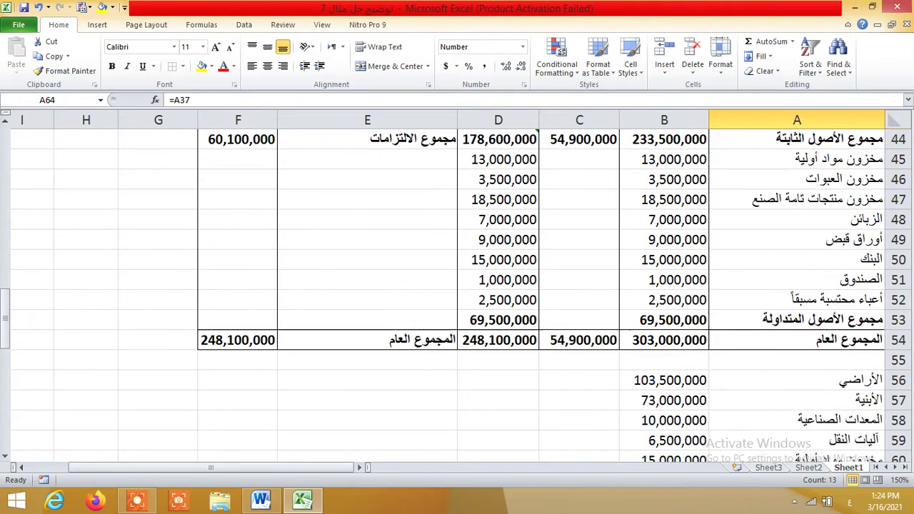
scroll(443, 293, up, 2)
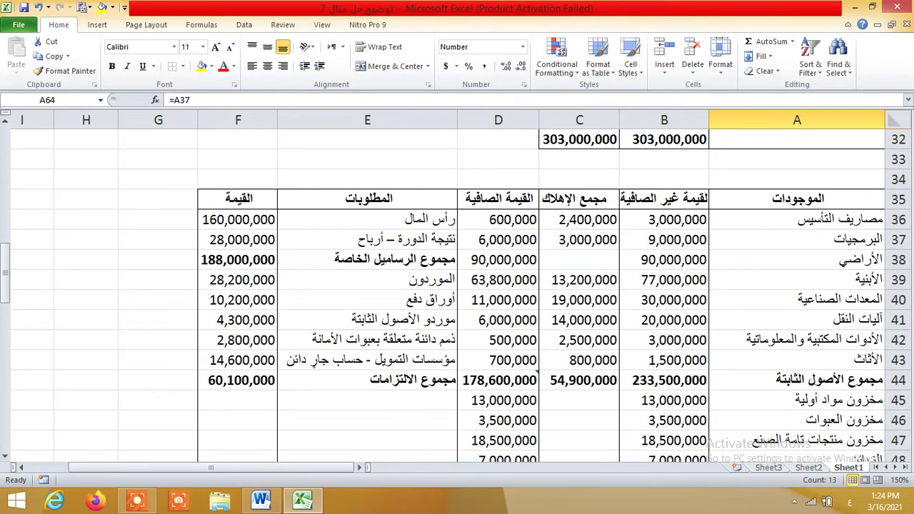
click(798, 340)
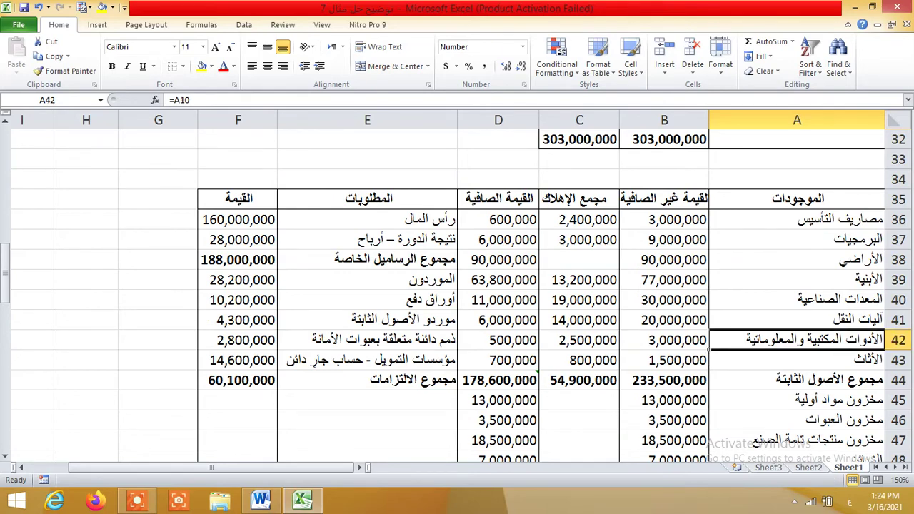
click(798, 360)
scroll(797, 360, down, 12)
scroll(457, 293, down, 3)
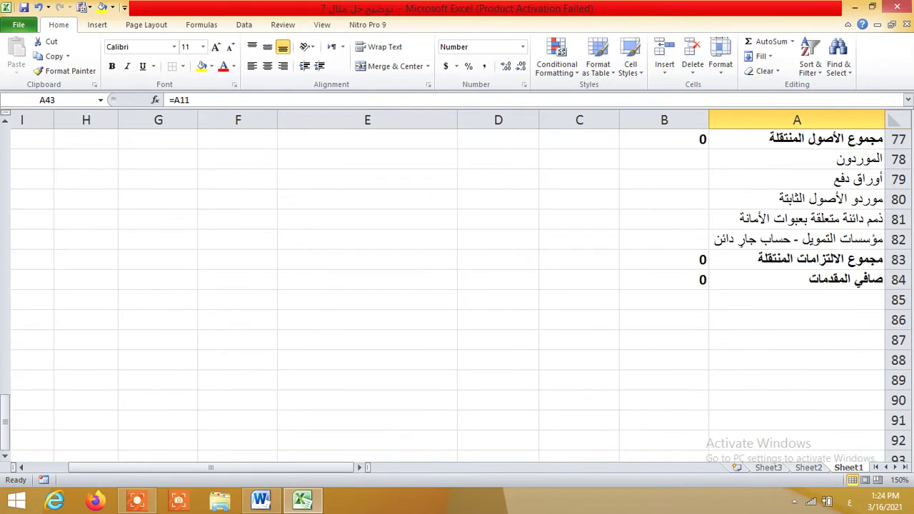
scroll(457, 293, up, 6)
scroll(457, 293, down, 3)
scroll(457, 293, down, 2)
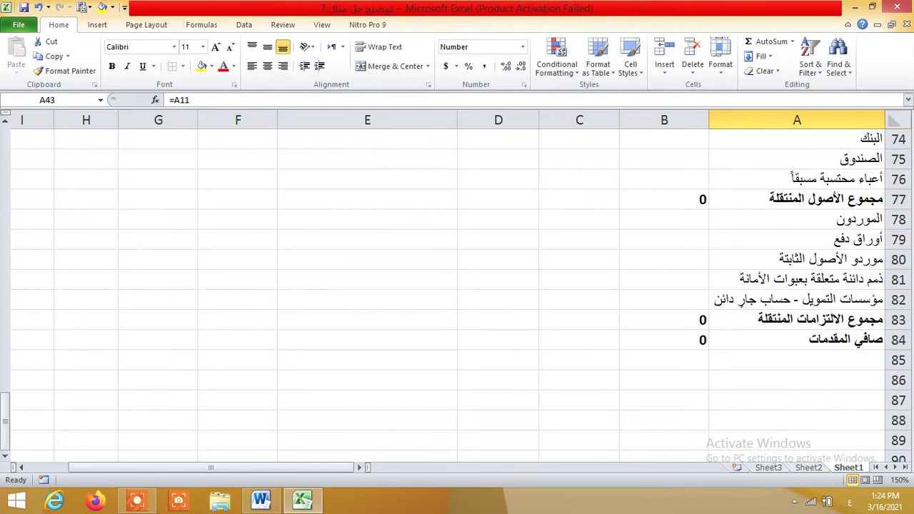
drag(665, 220, 664, 300)
scroll(457, 293, up, 6)
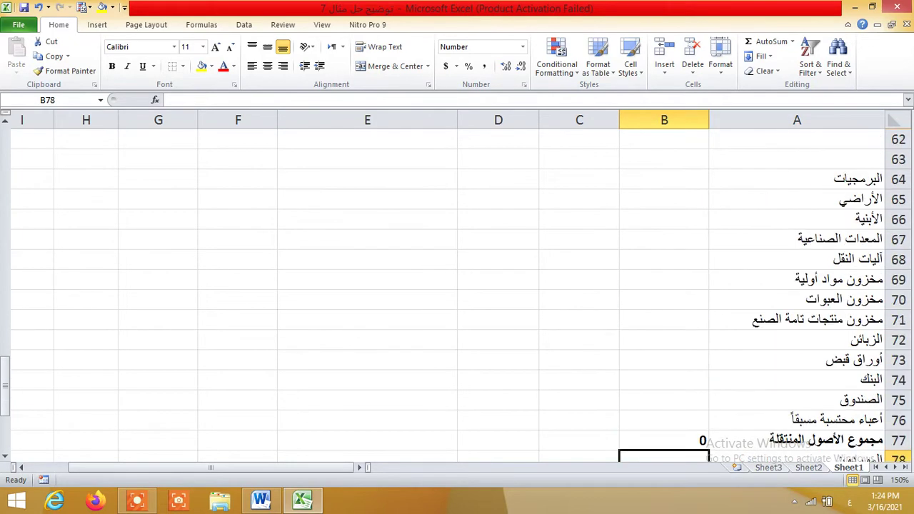
- Link the transferred software value in B64 to its net value in D37 of the balance sheet
click(665, 300)
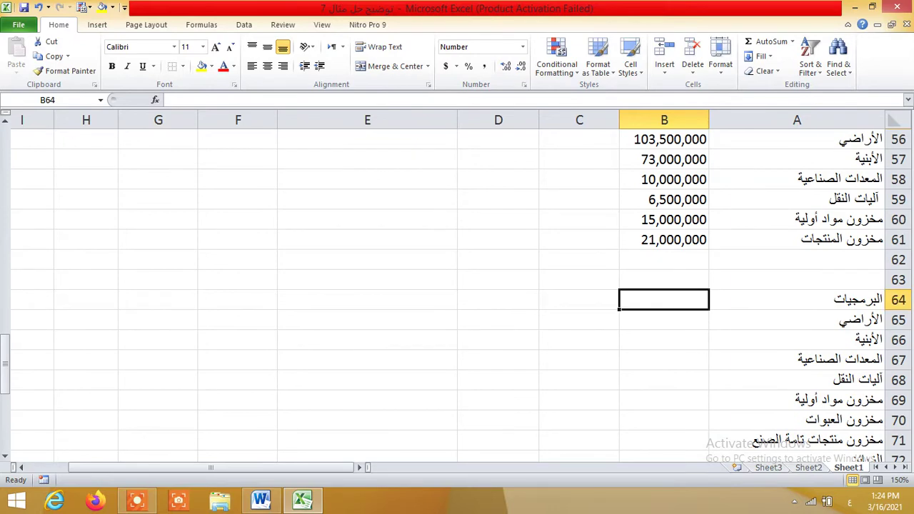
scroll(458, 292, up, 2)
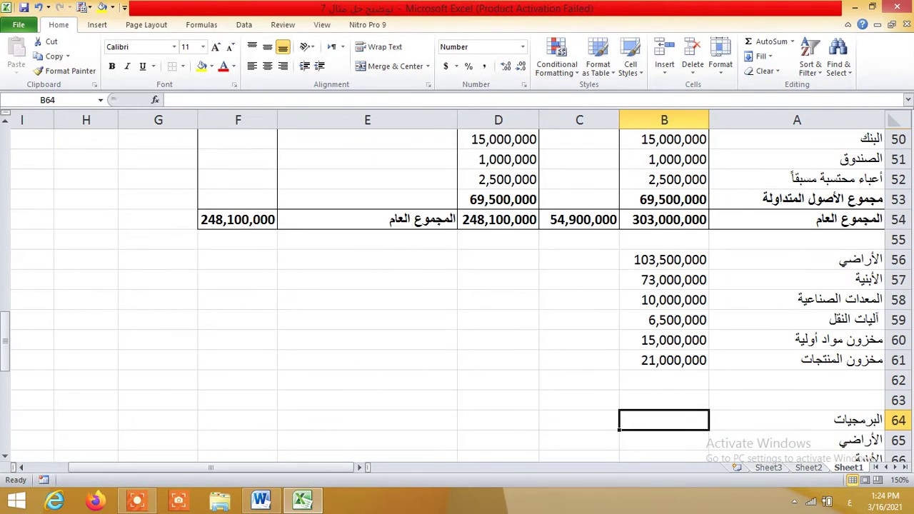
text(=)
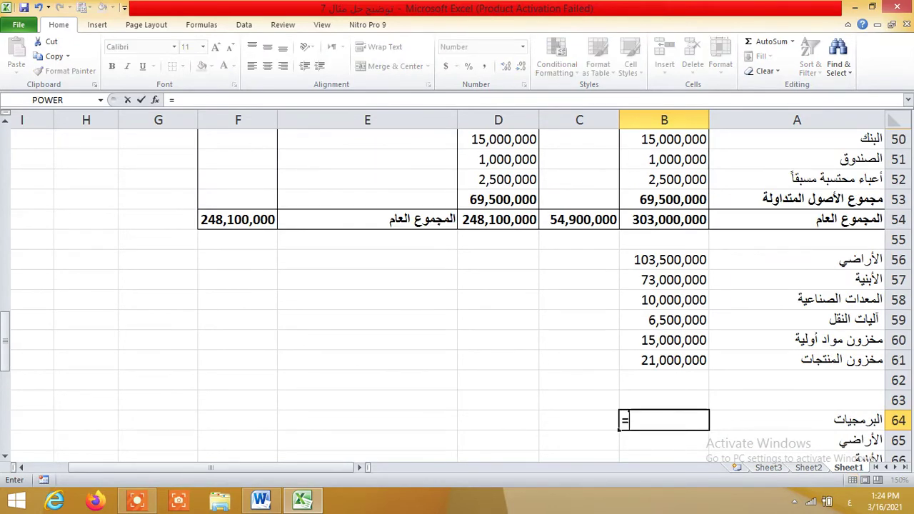
scroll(458, 293, up, 1)
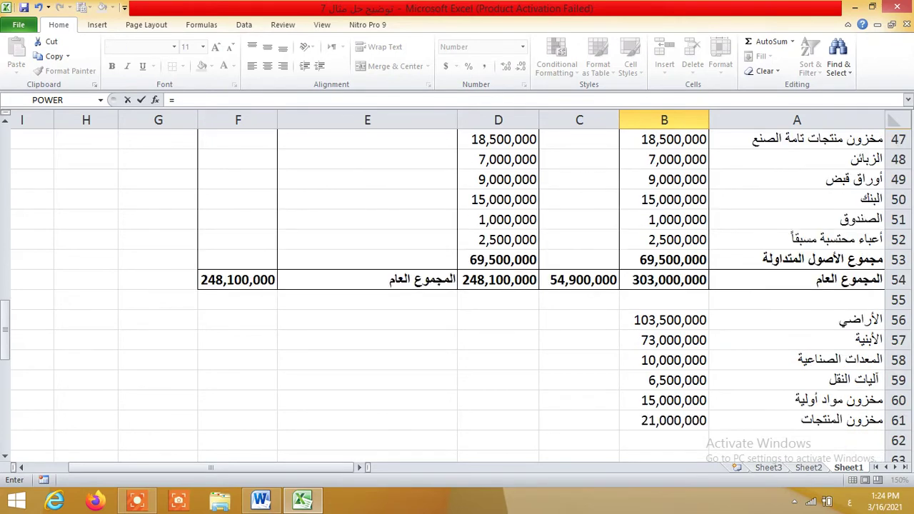
scroll(457, 293, up, 7)
click(499, 364)
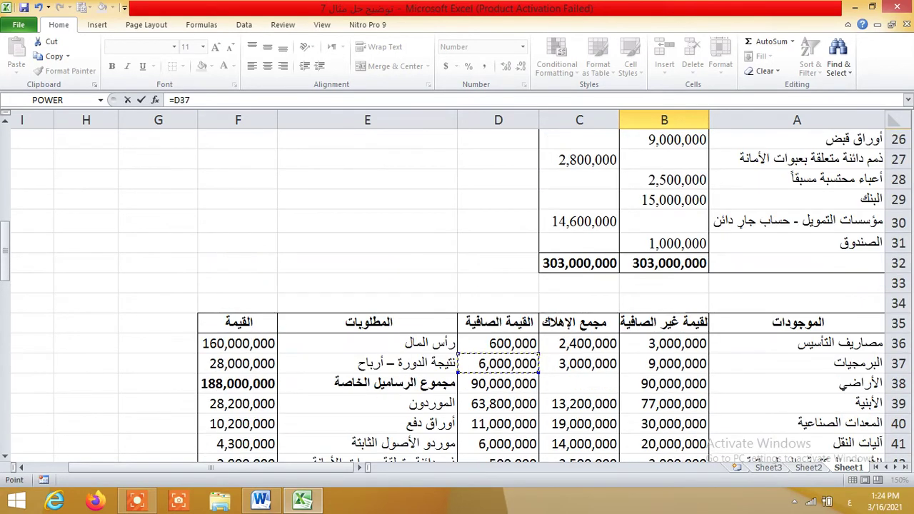
key(Return)
- Link the transferred land value in B65 to the revalued amount in B56
text(=)
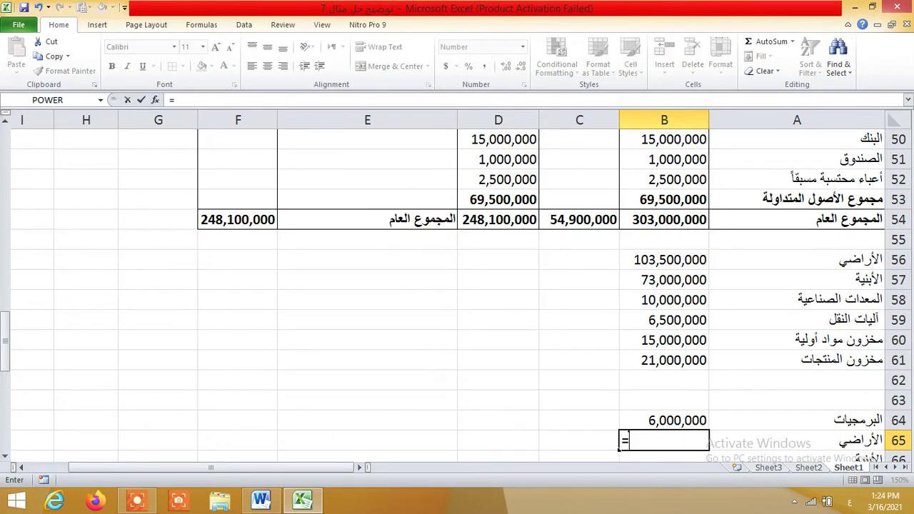
key(Up)
key(Up)
key(Up)
key(Up)
key(Up)
key(Up)
key(Up)
key(Up)
key(Up)
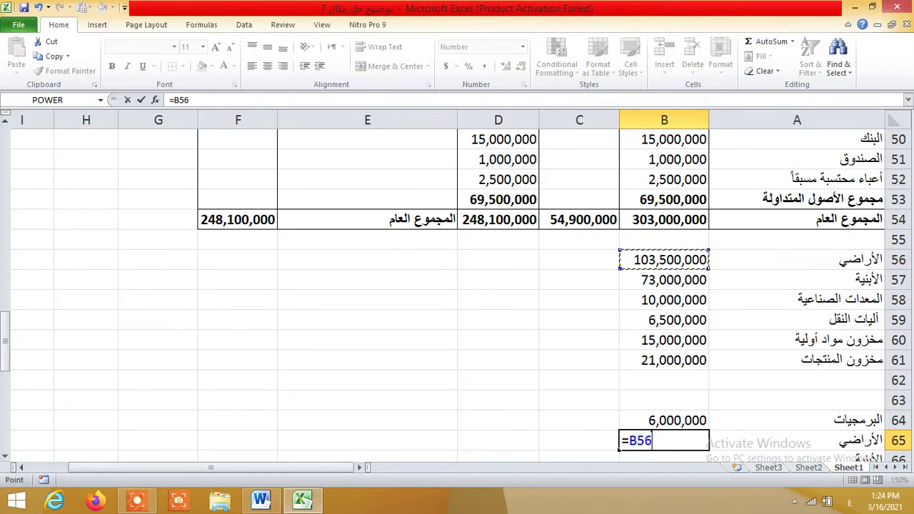
key(Return)
- Link the transferred buildings value in B66 to the revalued amount in B57
text(=)
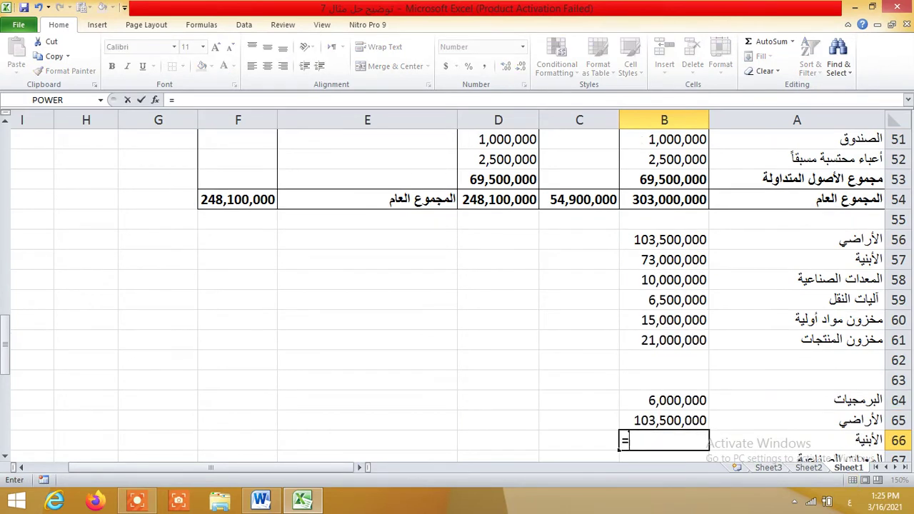
key(Up)
key(Up)
key(Up)
key(Up)
key(Up)
key(Up)
key(Up)
key(Up)
key(Up)
key(Return)
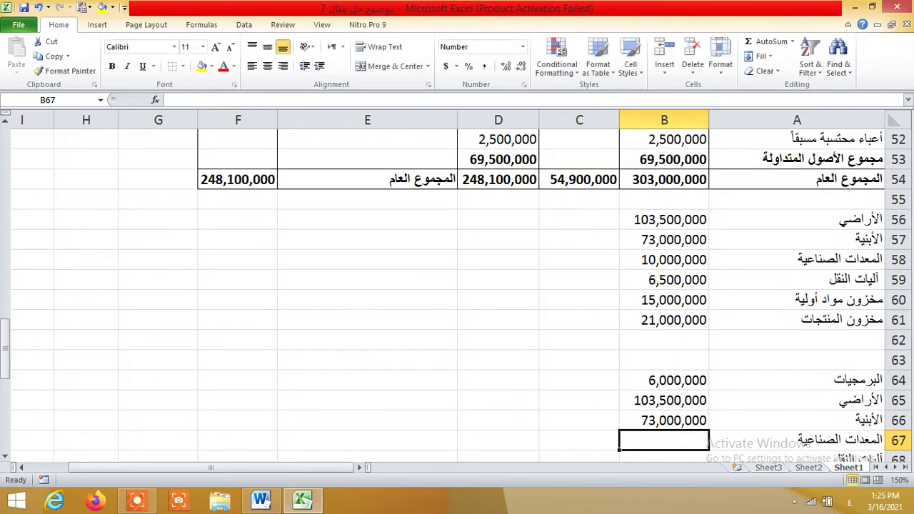
- Link the transferred industrial equipment value in B67 to the revalued amount in B58
text(=)
key(Up)
key(Up)
key(Up)
key(Up)
key(Up)
key(Up)
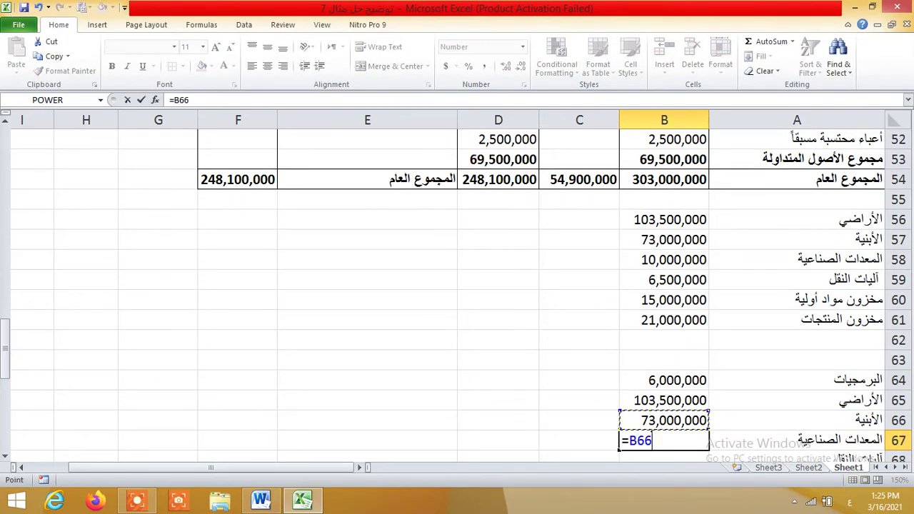
key(Up)
key(Up)
key(Up)
key(Return)
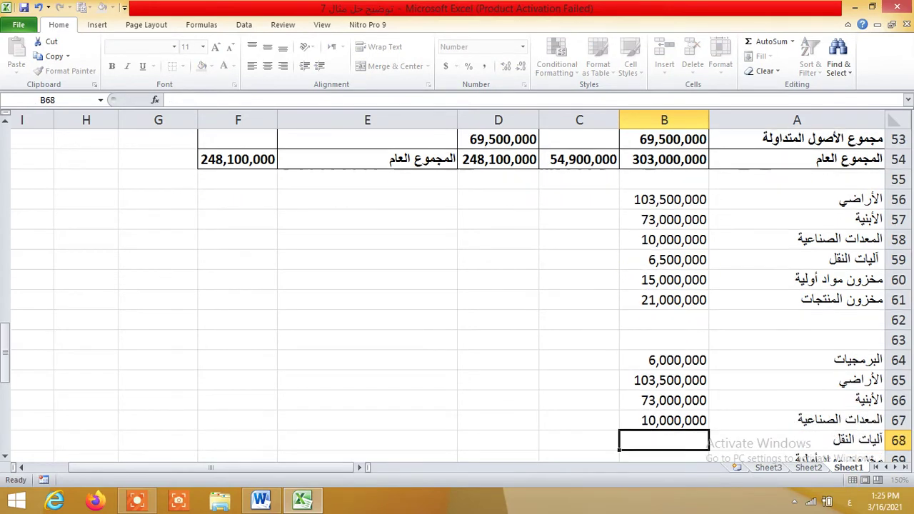
- Link the transferred vehicles value in B68 to the revalued amount in B59
text(=)
key(Up)
key(Up)
key(Up)
key(Up)
key(Up)
key(Up)
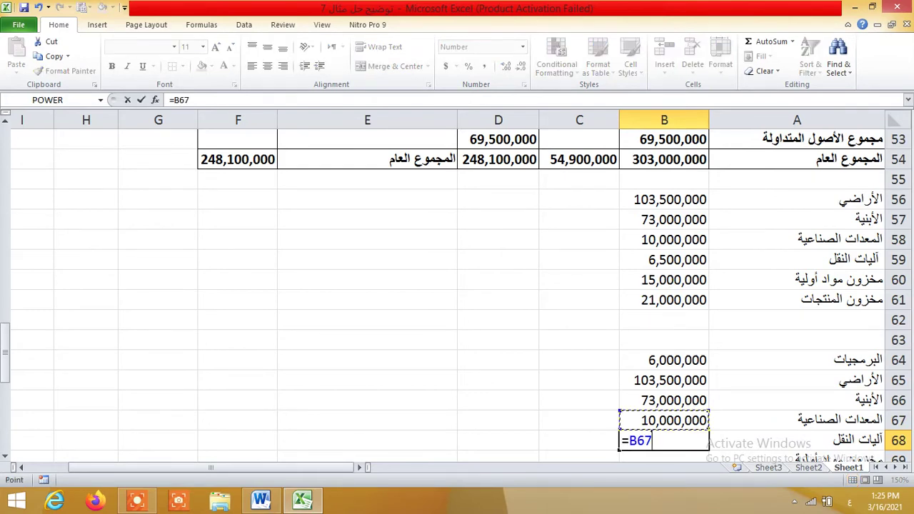
key(Up)
key(Up)
key(Up)
key(Return)
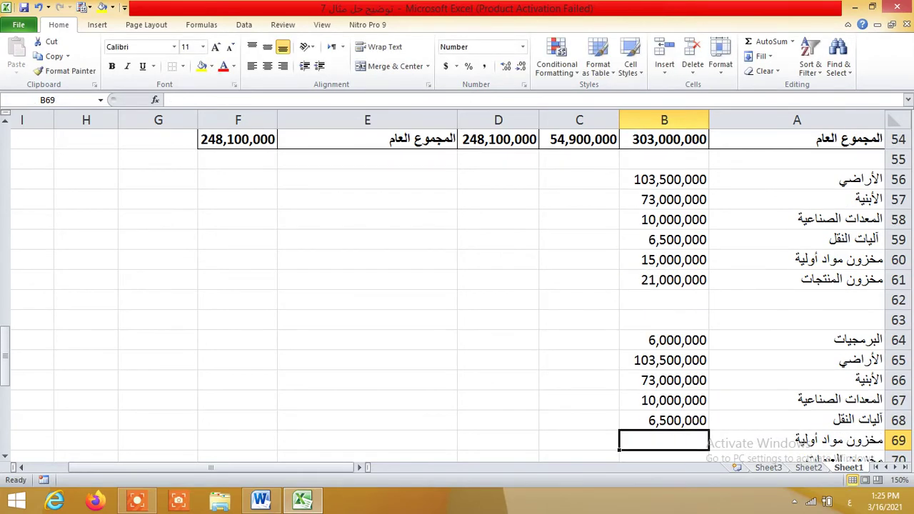
- Link the transferred raw materials inventory value in B69 to the revalued amount in B60
scroll(457, 286, up, 2)
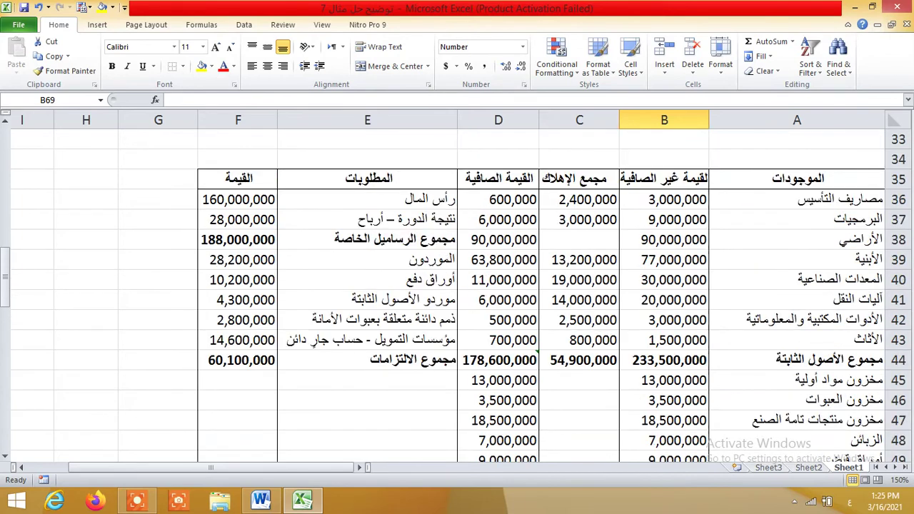
scroll(457, 286, down, 7)
scroll(457, 286, down, 2)
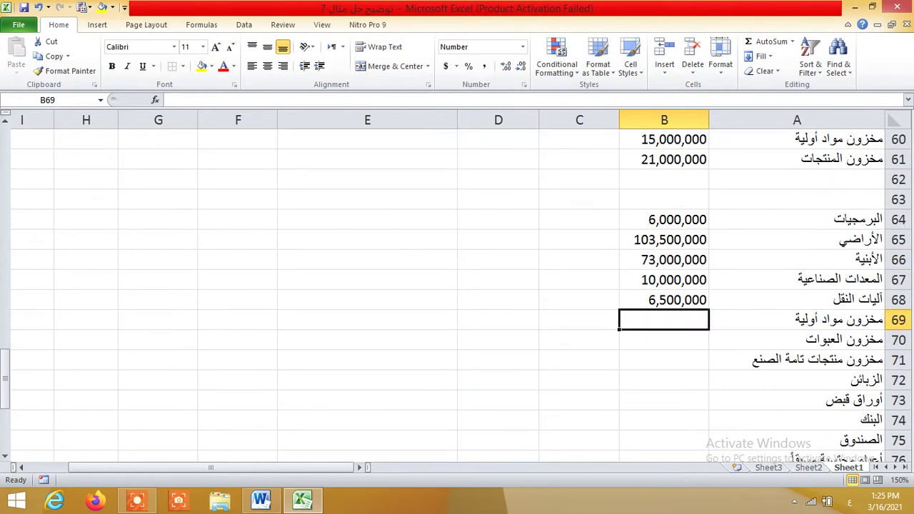
text(=)
scroll(457, 286, up, 1)
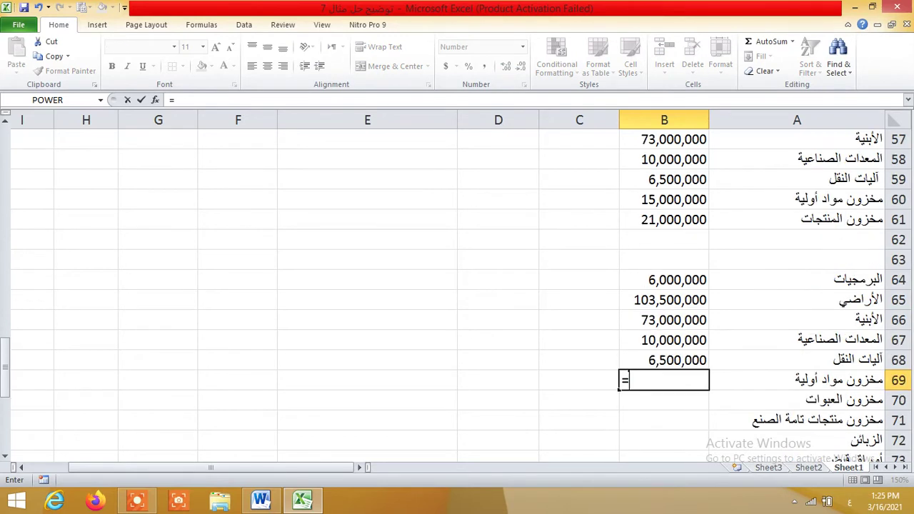
click(664, 200)
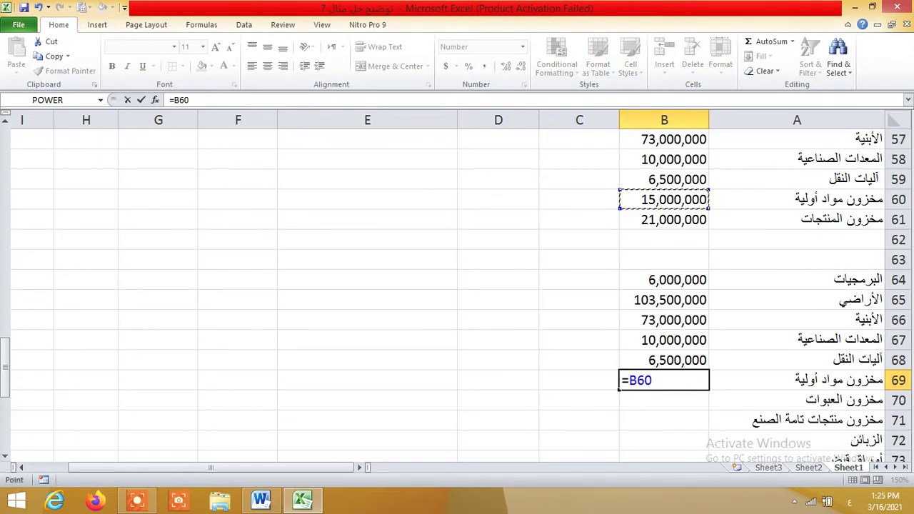
key(Return)
- Link the transferred packaging inventory value in B70 to its net balance sheet value in D46
text(=)
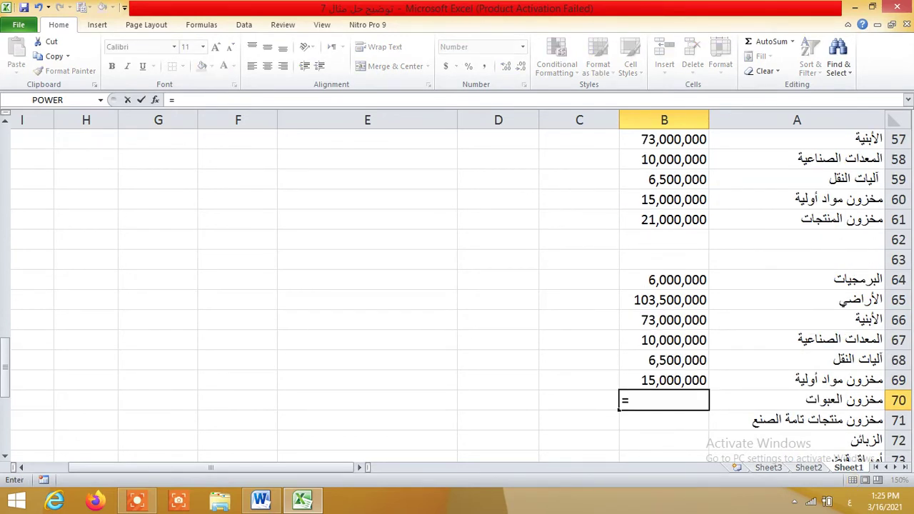
scroll(457, 286, up, 6)
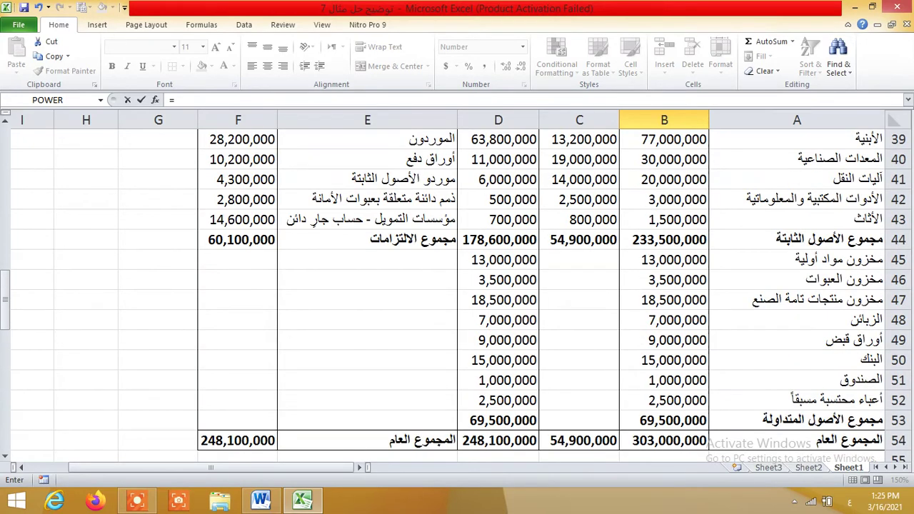
click(499, 280)
key(Return)
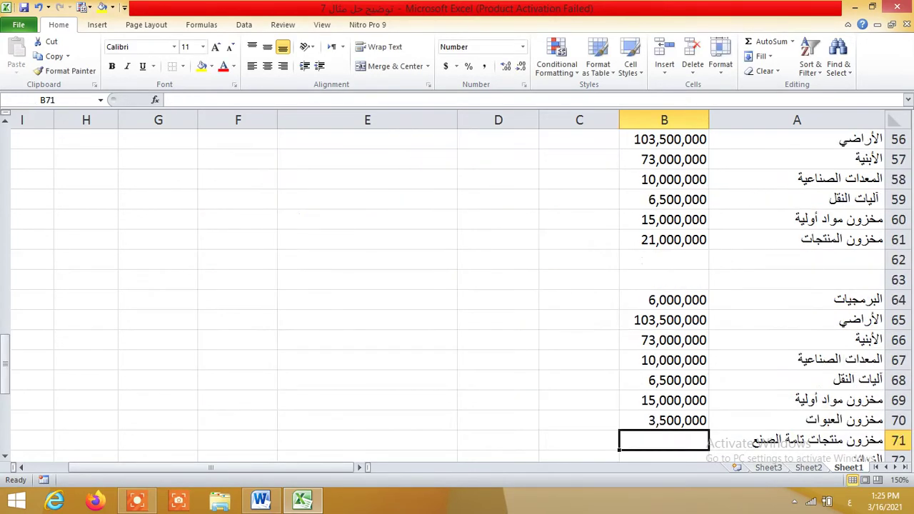
- Link the transferred finished products inventory value in B71 to the revalued amount in B61
text(=)
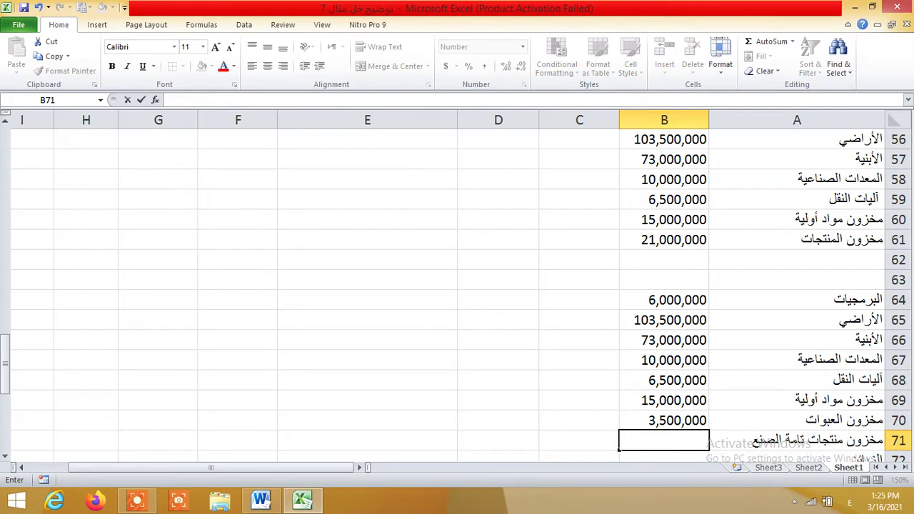
text(=)
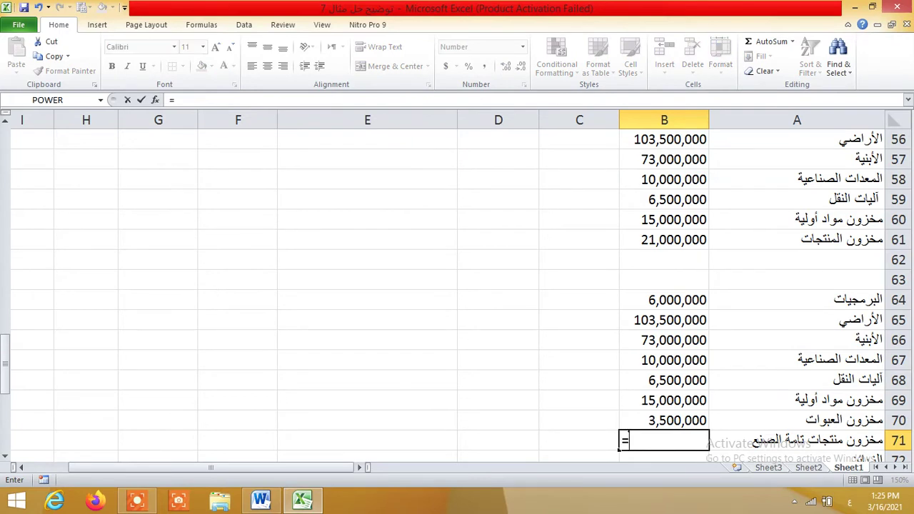
key(Up)
key(Up)
key(Up)
key(Up)
key(Up)
key(Up)
key(Up)
key(Up)
key(Up)
key(Up)
key(Return)
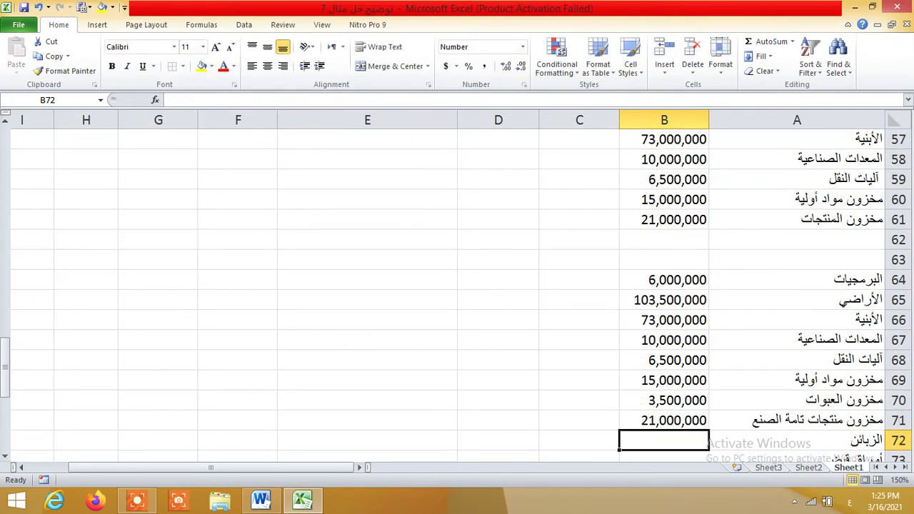
- Link the transferred customers balance in B72 to its net balance sheet value in D48
text(=)
scroll(458, 286, up, 3)
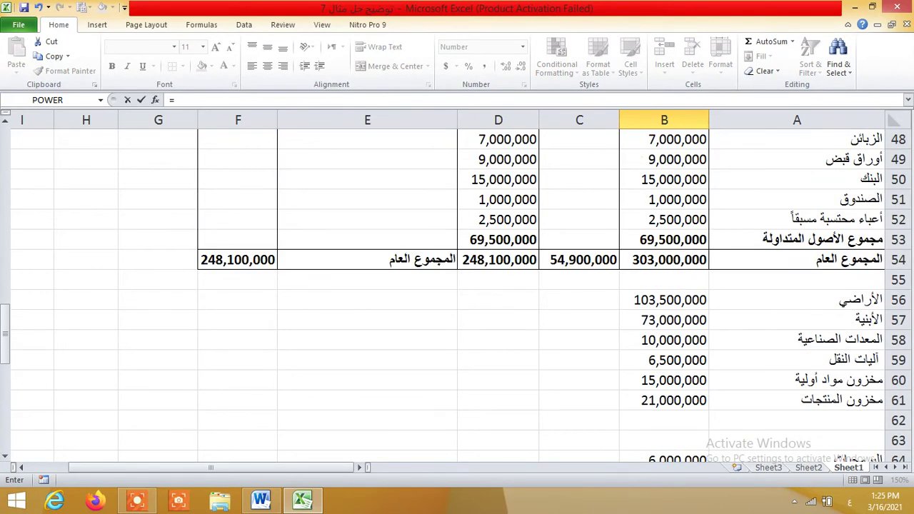
click(499, 139)
key(Return)
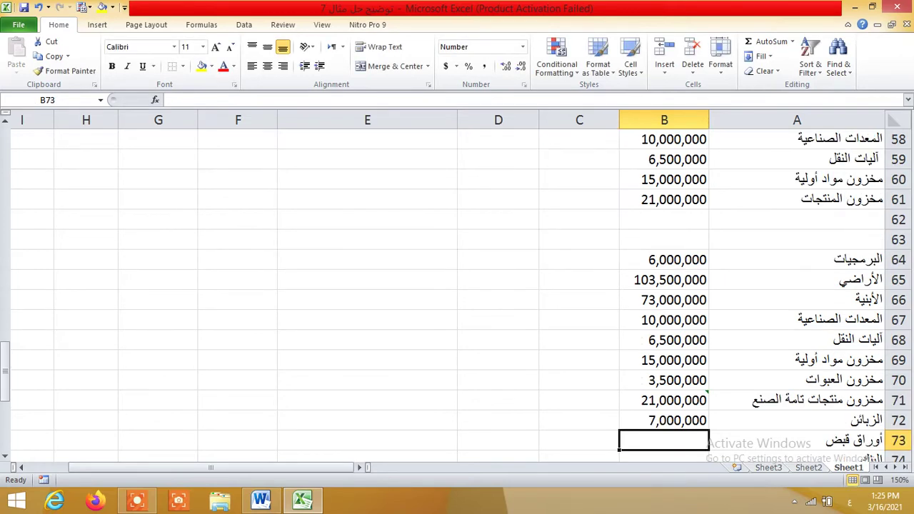
- Link the transferred notes receivable balance in B73 to its net balance sheet value in D49
text(=)
scroll(457, 286, up, 3)
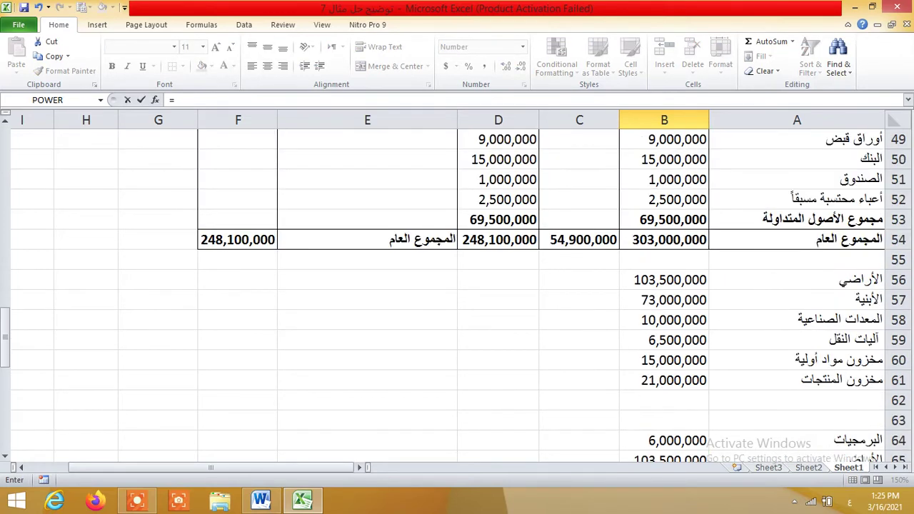
click(498, 140)
key(Return)
- Link the transferred bank balance in B74 to its net balance sheet value in D50
text(=)
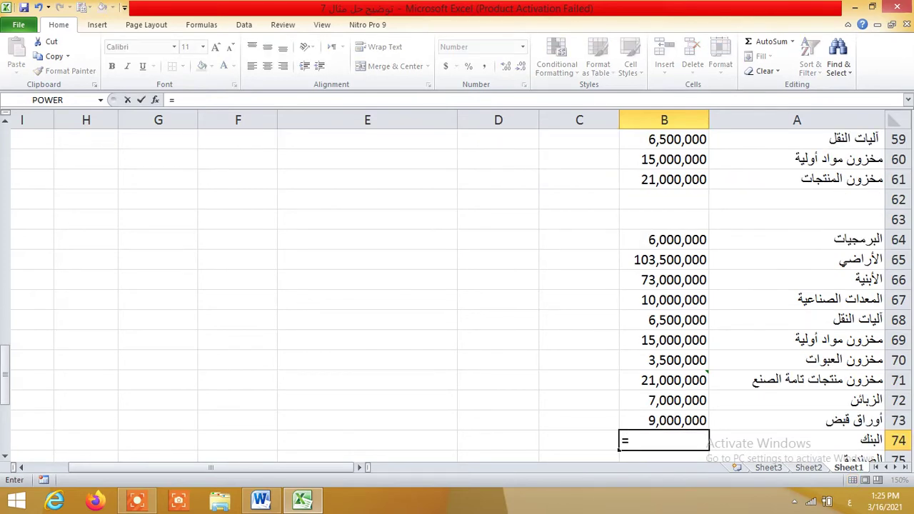
scroll(457, 285, up, 4)
click(466, 201)
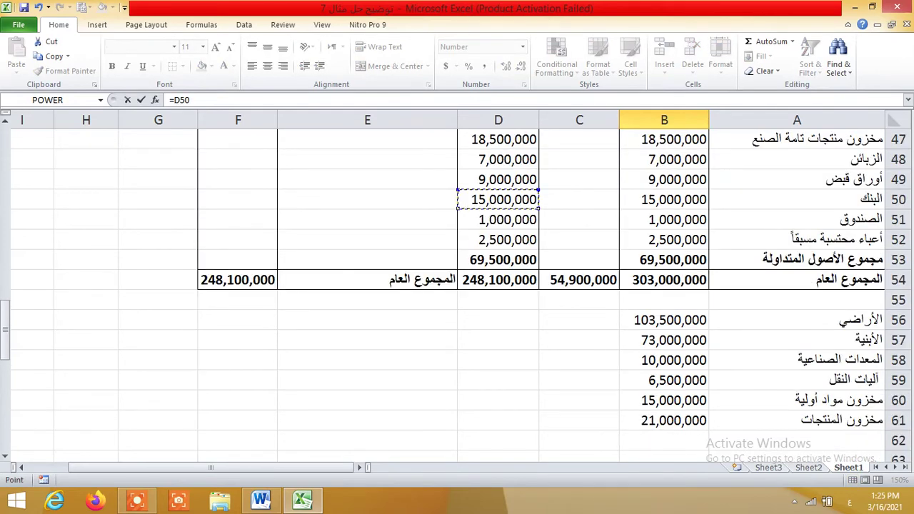
key(Return)
- Link the transferred cash balance in B75 to its net balance sheet value in D51
text(=)
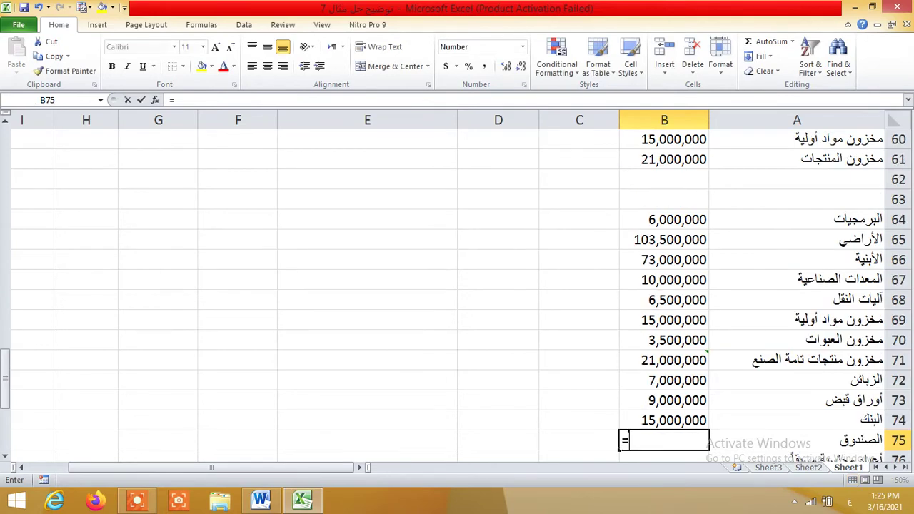
scroll(457, 286, up, 4)
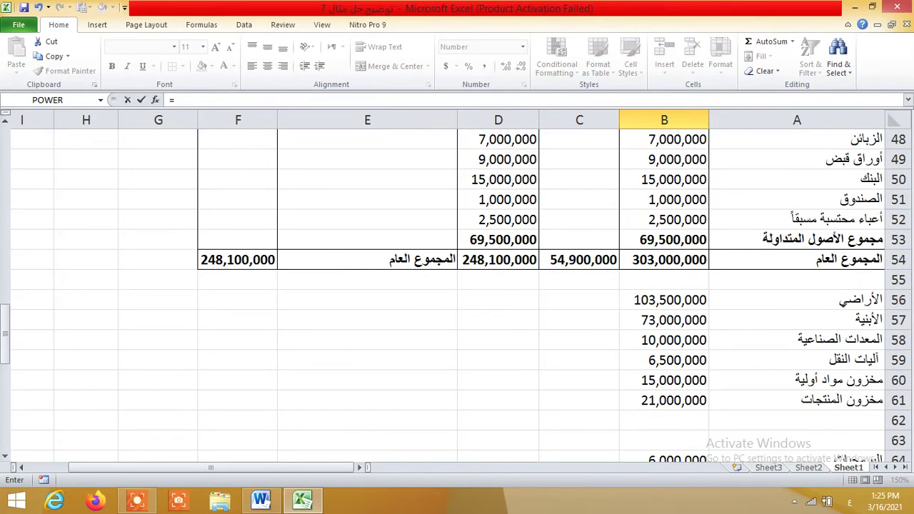
click(465, 200)
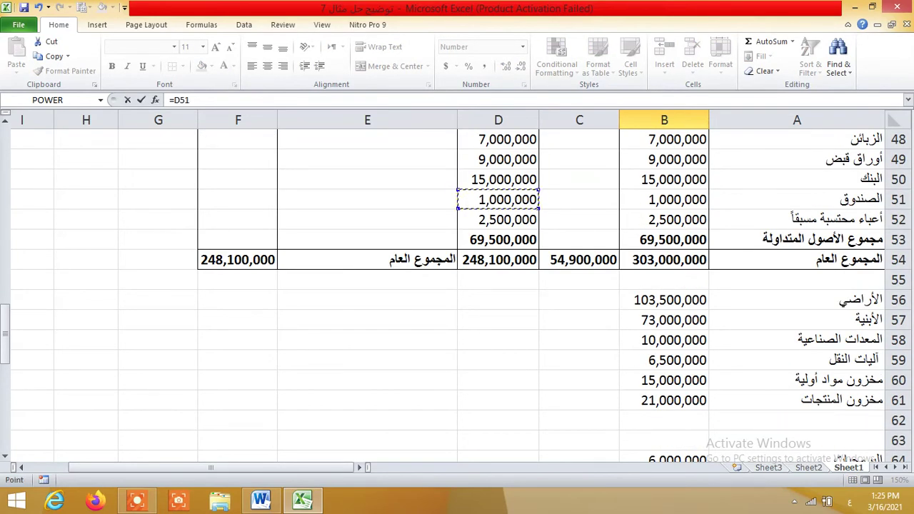
key(Return)
- Link the transferred prepaid expenses in B76 to their net balance sheet value in D52
text(=)
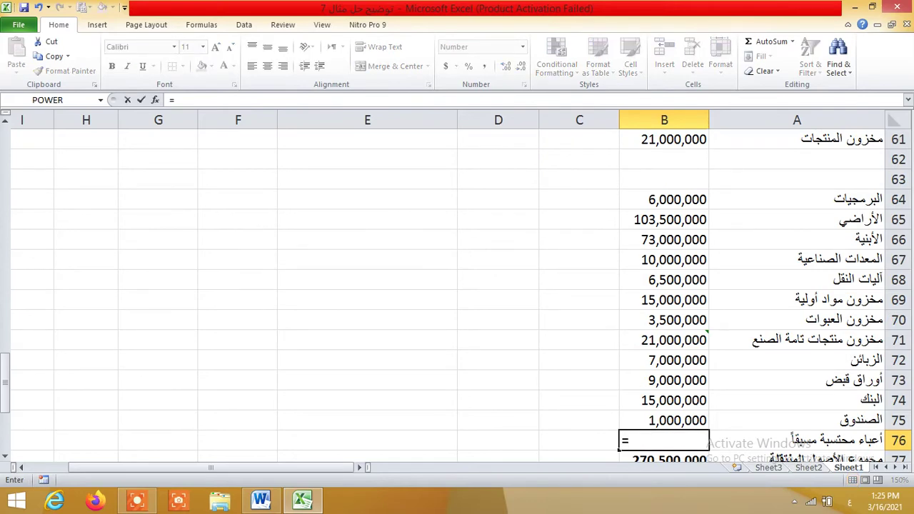
scroll(458, 286, up, 4)
click(498, 201)
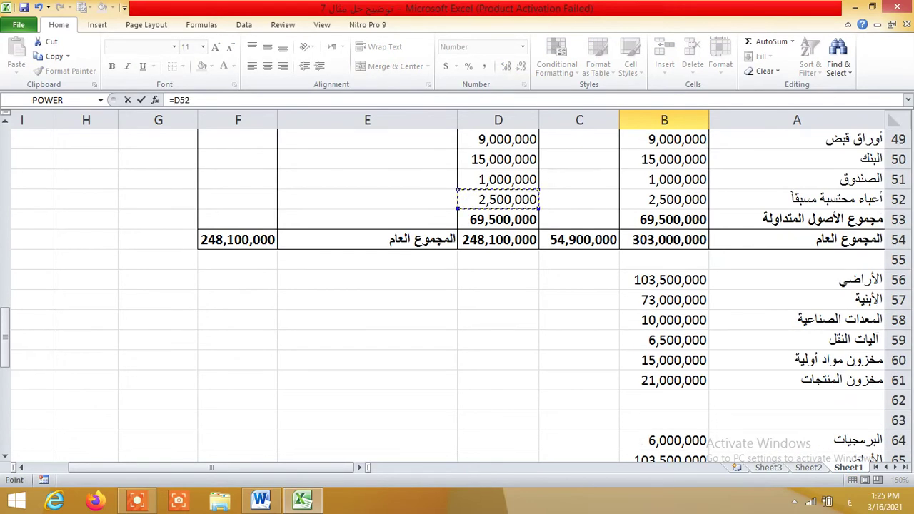
key(Return)
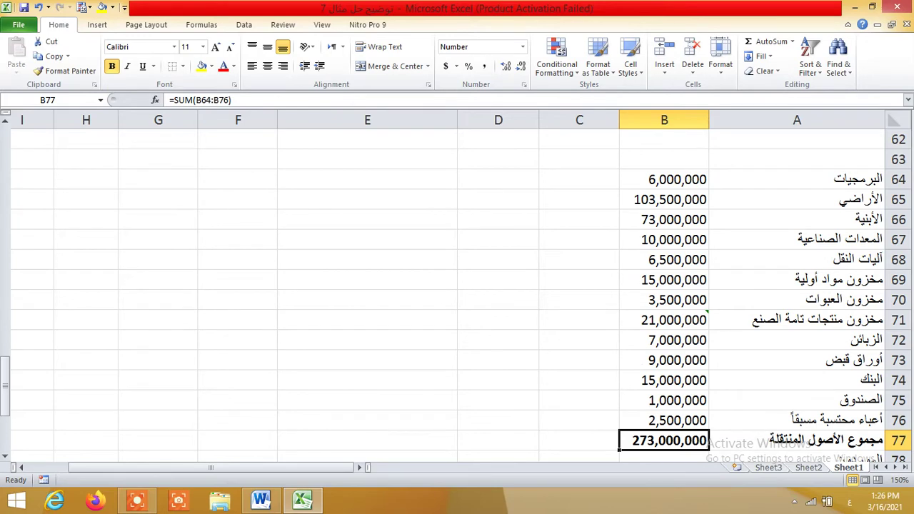
- Link the transferred suppliers liability in B78 to its balance sheet value in F39
scroll(457, 286, down, 3)
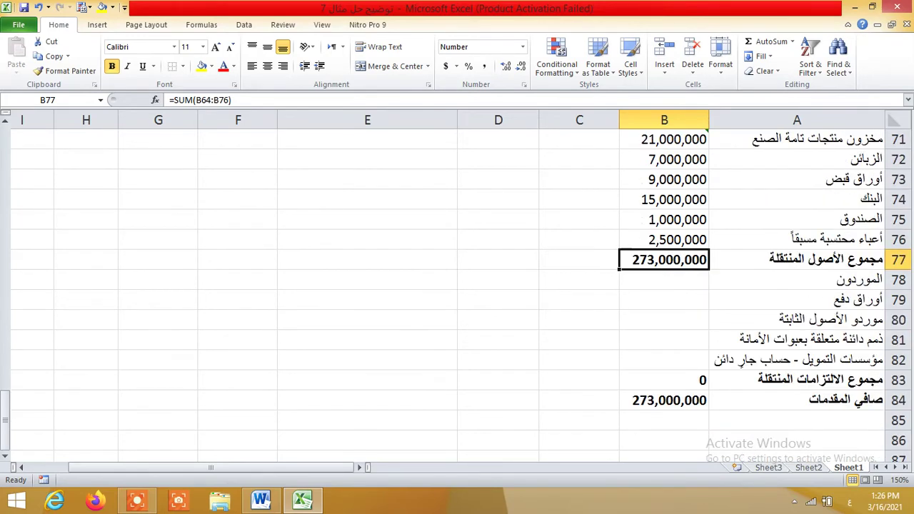
click(664, 280)
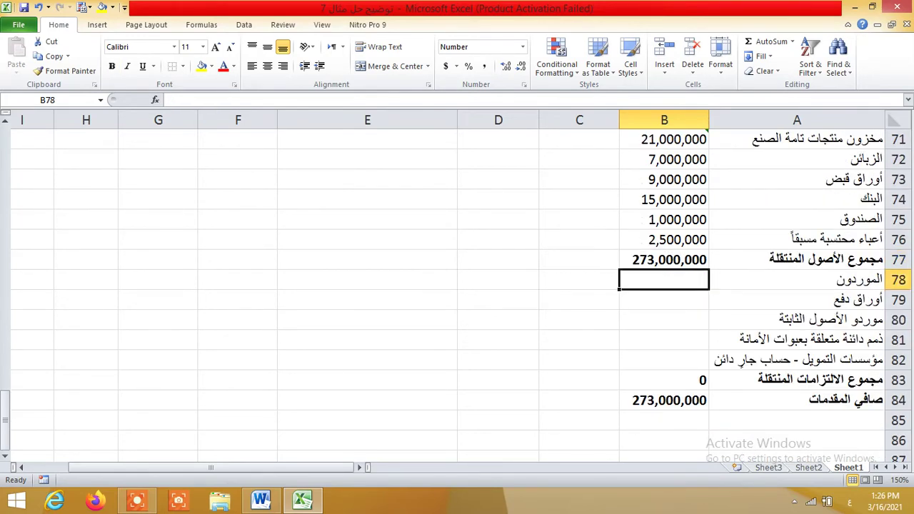
text(=)
scroll(458, 286, up, 6)
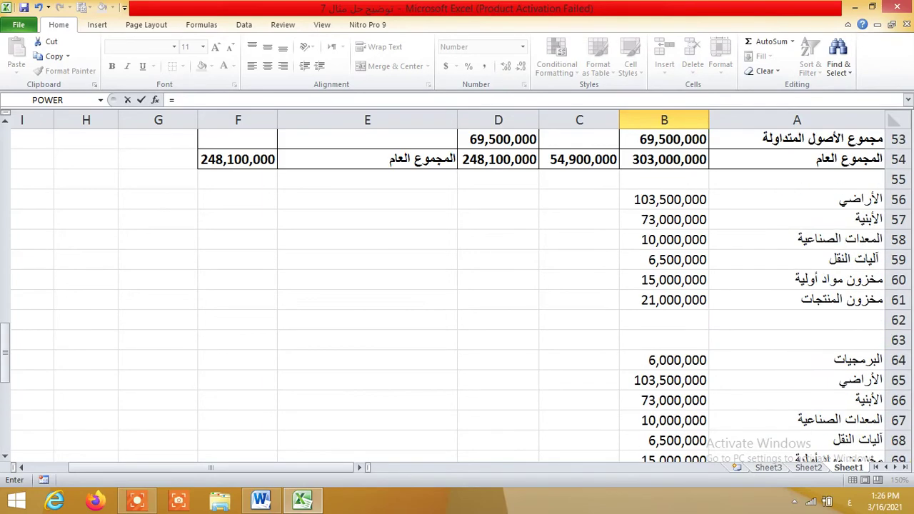
scroll(457, 286, up, 5)
click(238, 159)
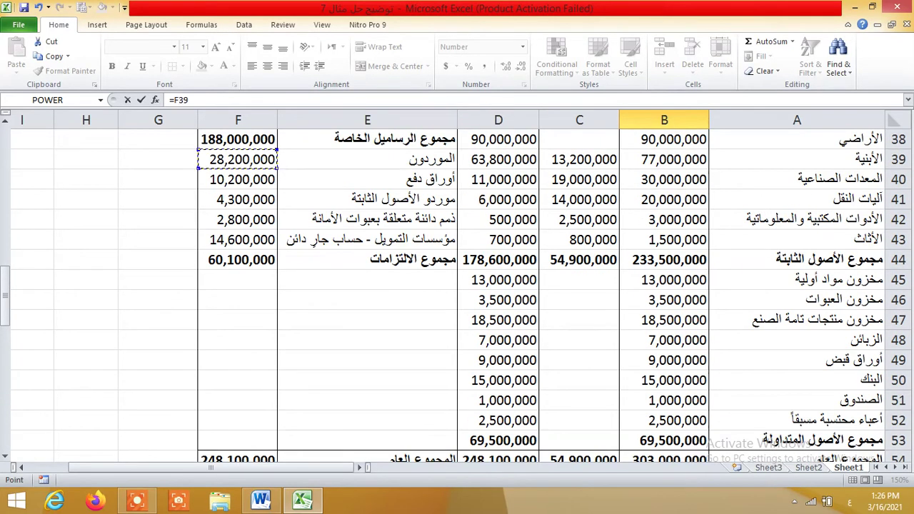
key(Return)
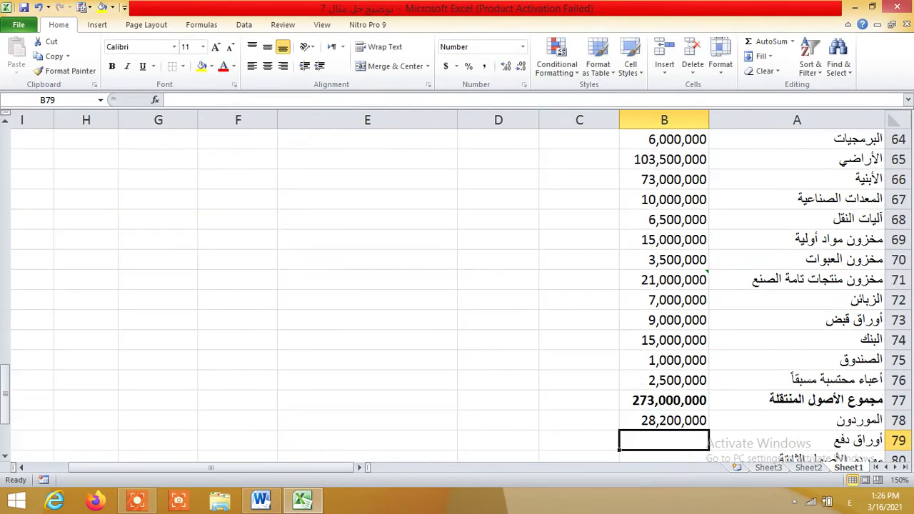
- Fill the suppliers formula from B78 down through B81 to cover notes payable, fixed asset suppliers and packaging deposit liabilities
scroll(457, 286, down, 2)
click(664, 301)
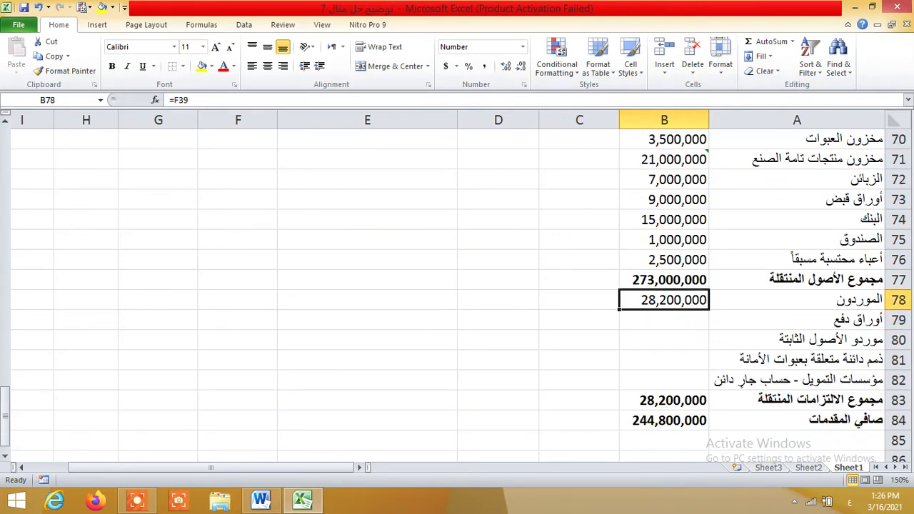
mouse_move(623, 310)
mouse_down()
mouse_move(623, 363)
mouse_move(620, 303)
mouse_up()
drag(709, 309, 708, 346)
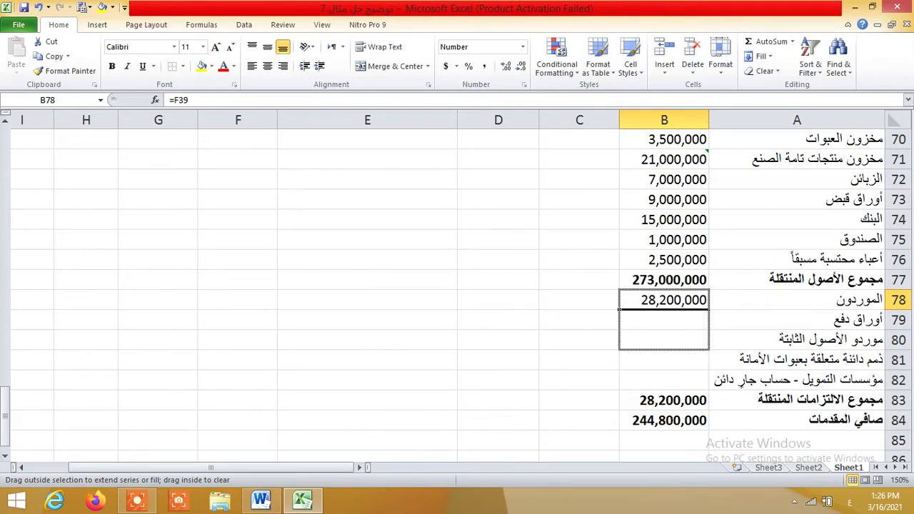
drag(620, 345, 620, 363)
- With B82 selected, switch to the Word exercise, highlight the sentence on the correct bank current account balance, and return to Excel
click(664, 380)
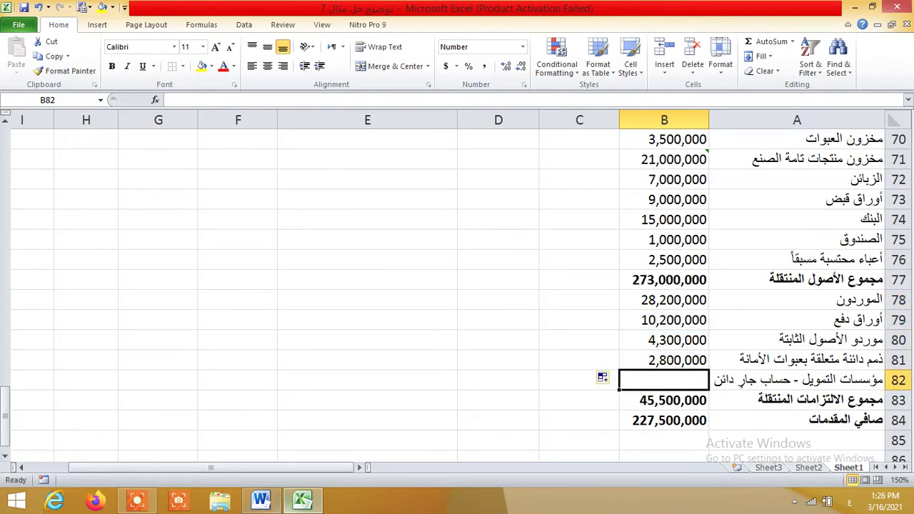
click(261, 500)
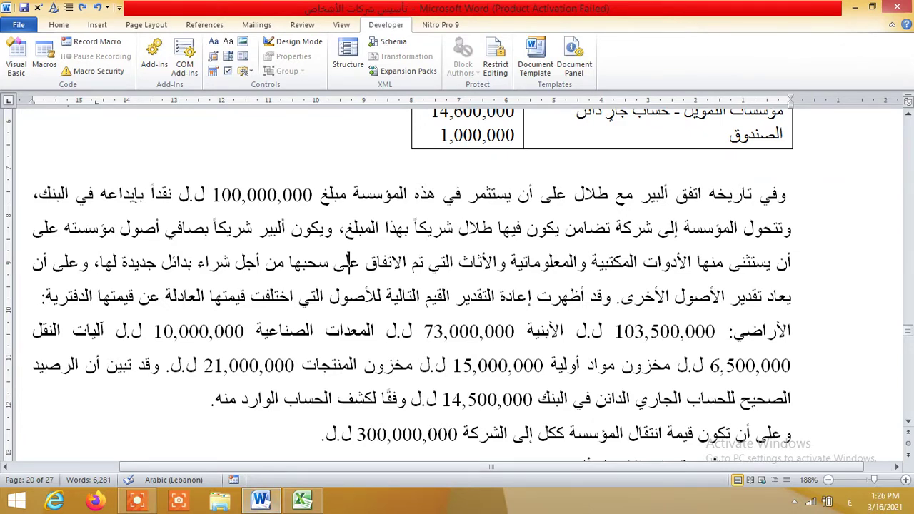
drag(159, 366, 204, 403)
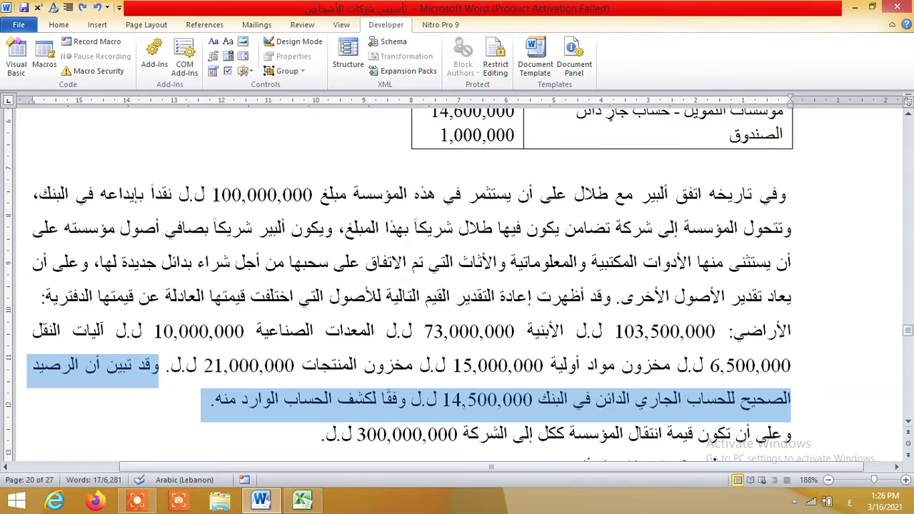
click(855, 7)
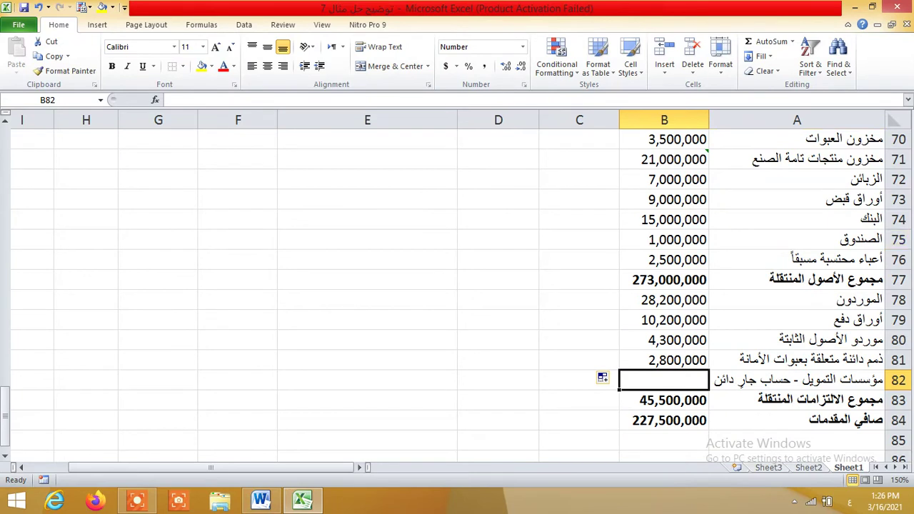
- Enter 14500000 in B82 as the transferred credit current account with financing institutions
text(14)
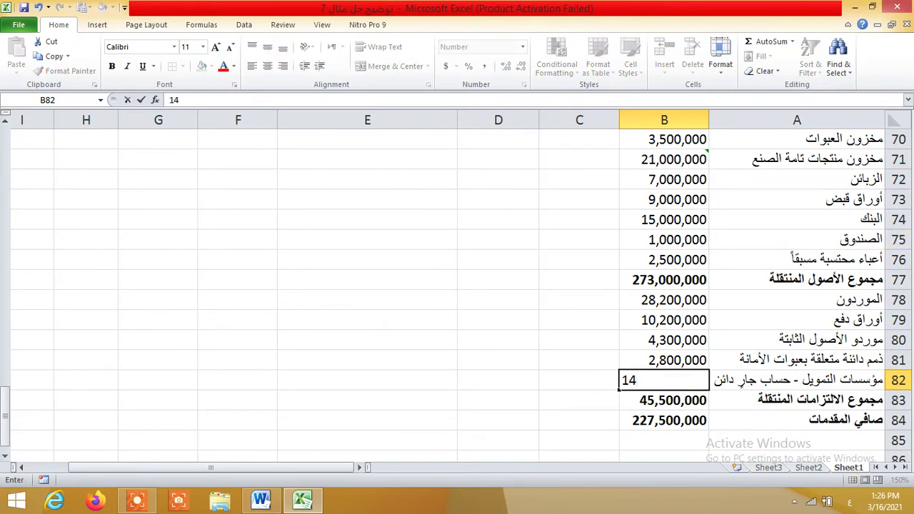
text(,500,000)
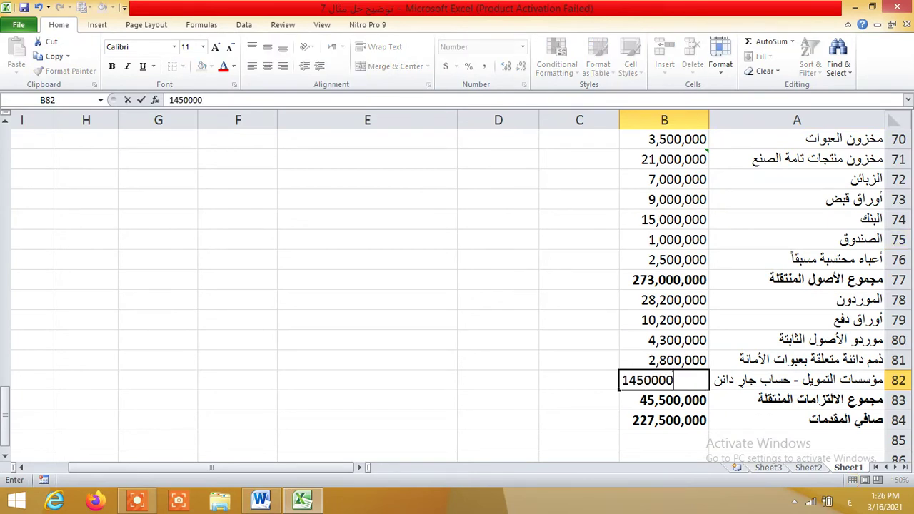
key(Return)
key(Down)
key(Down)
key(Right)
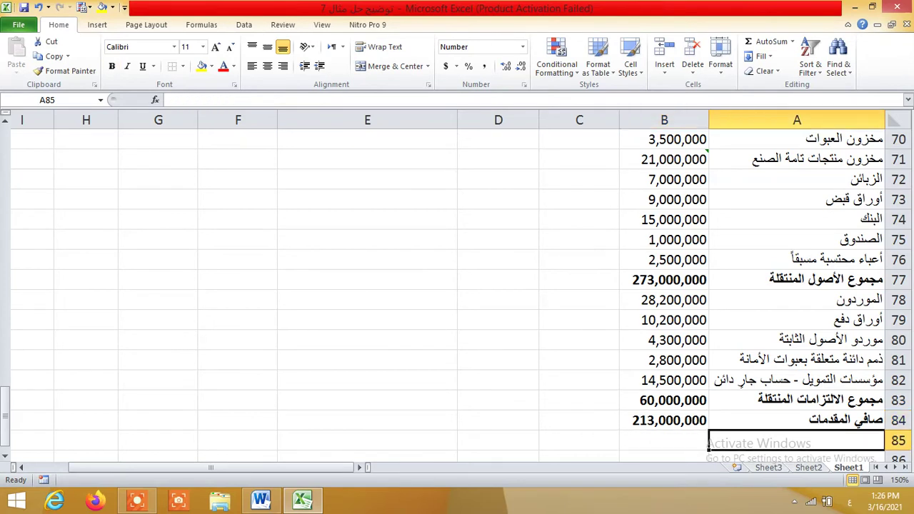
- With A86 selected, switch to the Word exercise to check the establishment's agreed transfer value, and return to Excel
key(Down)
key(Down)
key(Up)
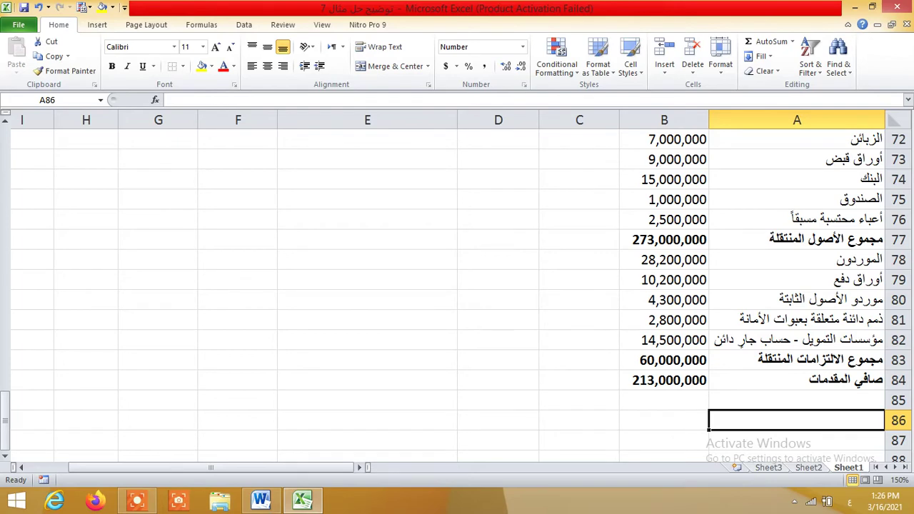
key(alt+Tab)
scroll(457, 286, up, 2)
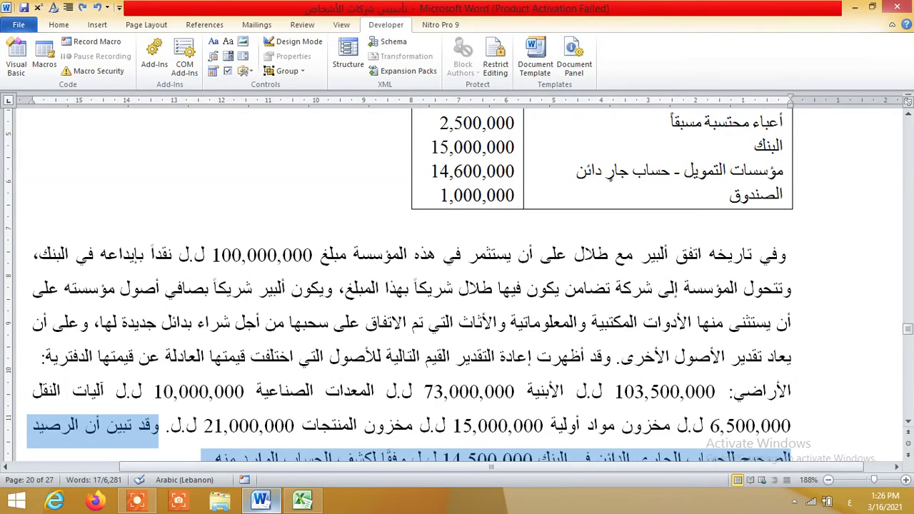
scroll(457, 285, down, 4)
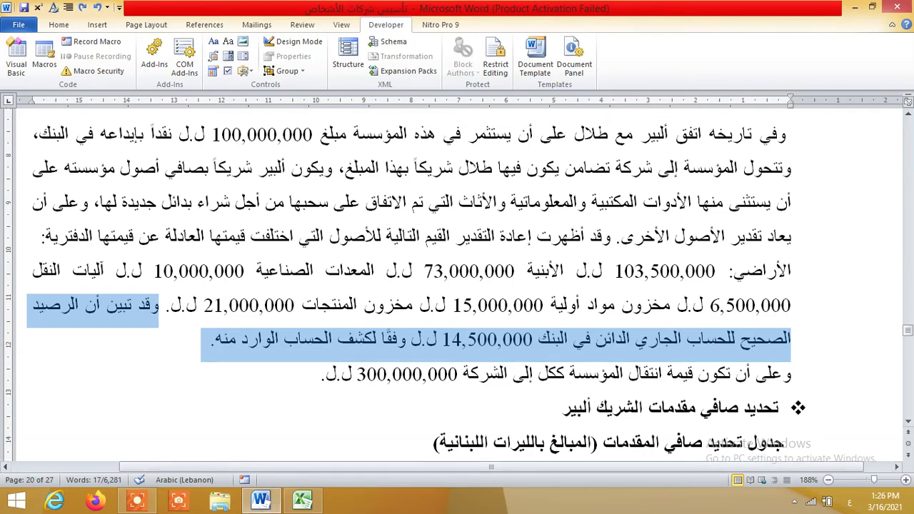
key(alt+Tab)
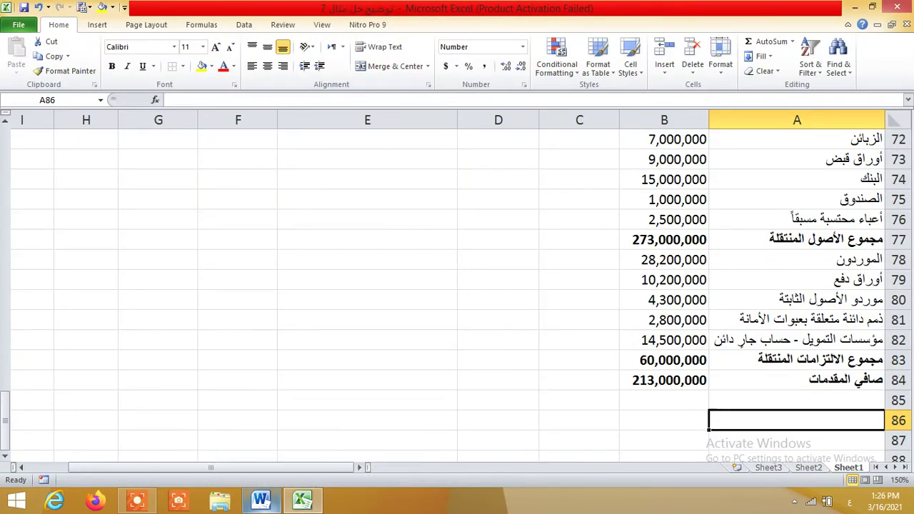
- Label A86 in Arabic as the contributing partner's capital in the company, including the partner's name
text(ص)
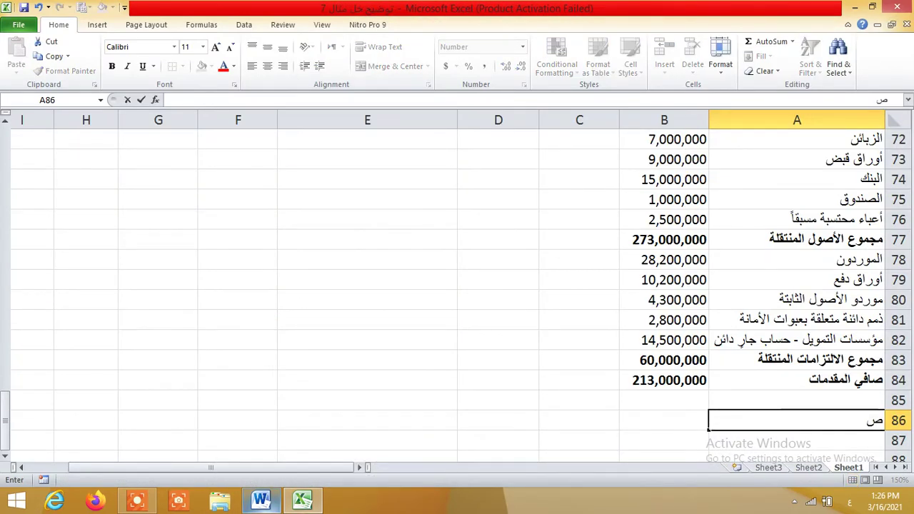
key(BackSpace)
text(رأس مال الش)
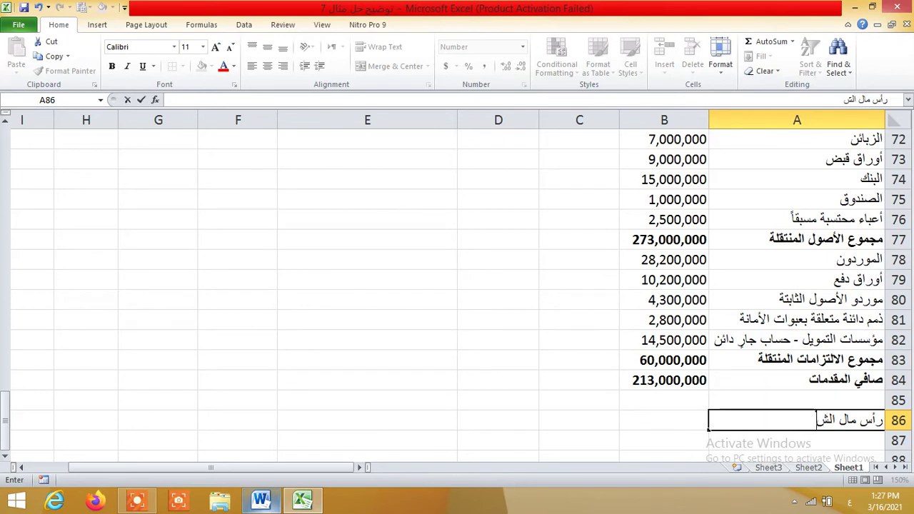
text(ريك ألبي)
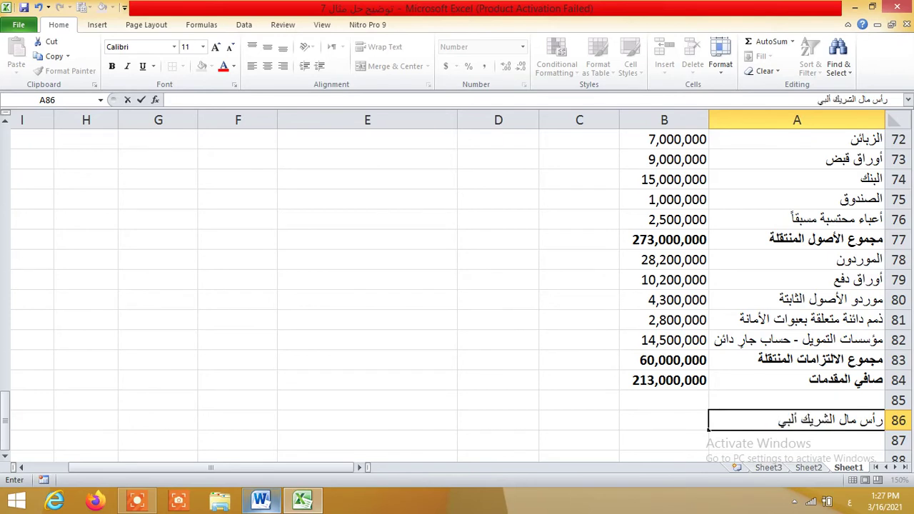
text(ر في الشركة)
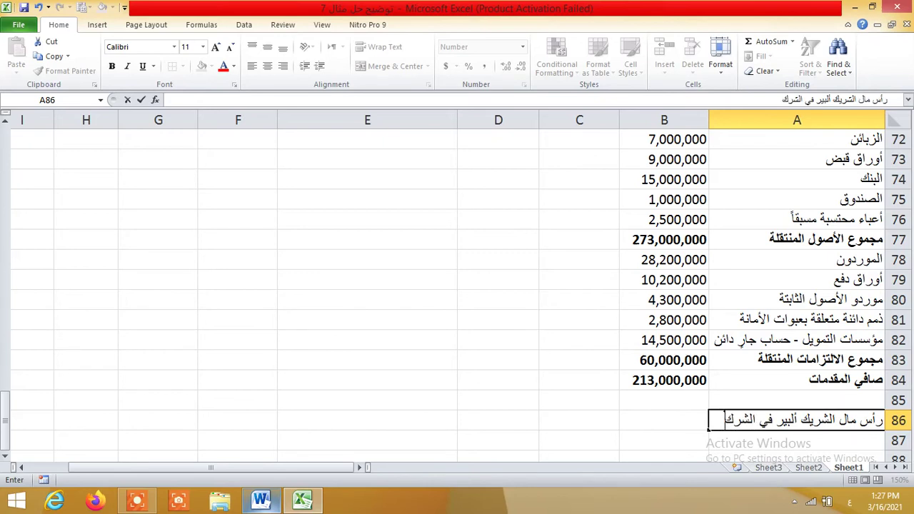
key(Tab)
- Enter 300000000 in B86 as the contributing partner's capital in the company
text(3)
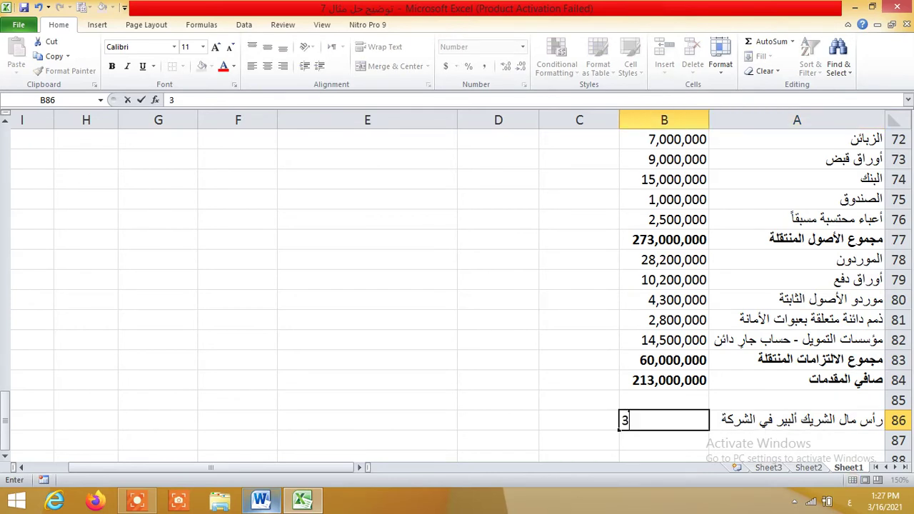
text(0,000,000)
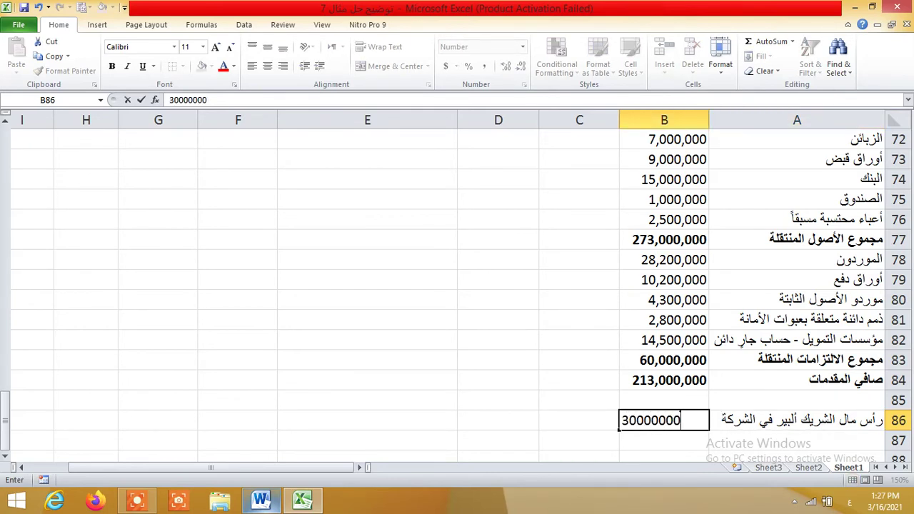
key(Return)
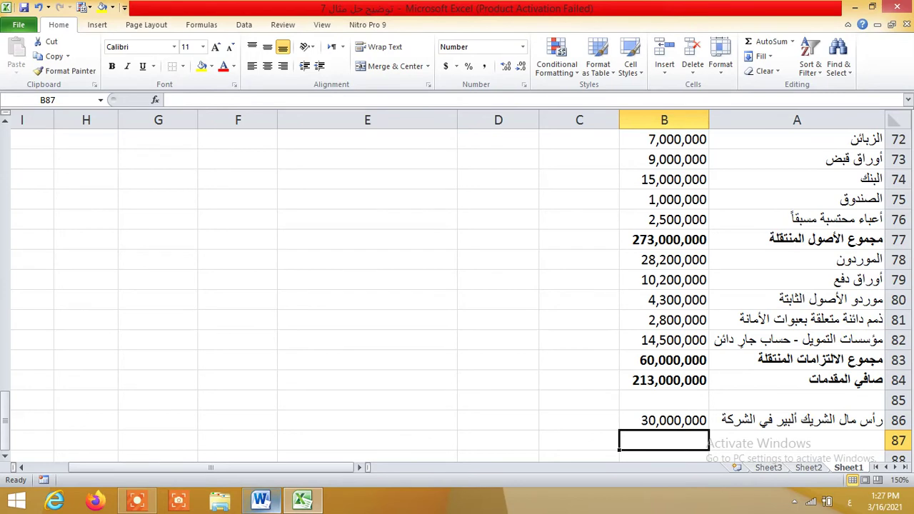
click(674, 421)
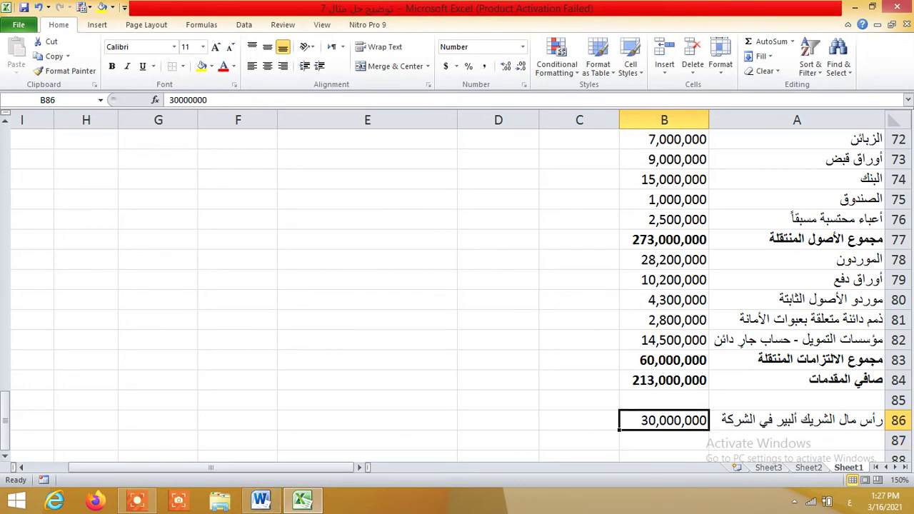
double_click(674, 421)
text(00)
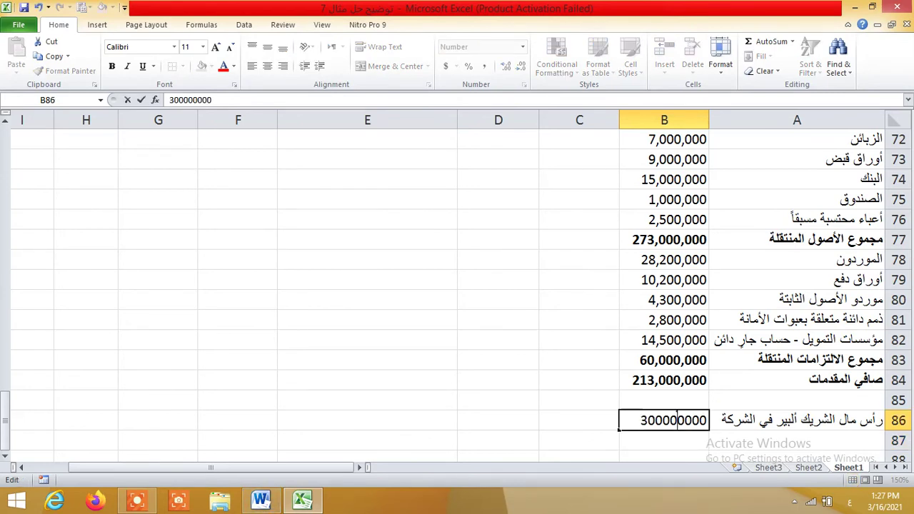
click(797, 441)
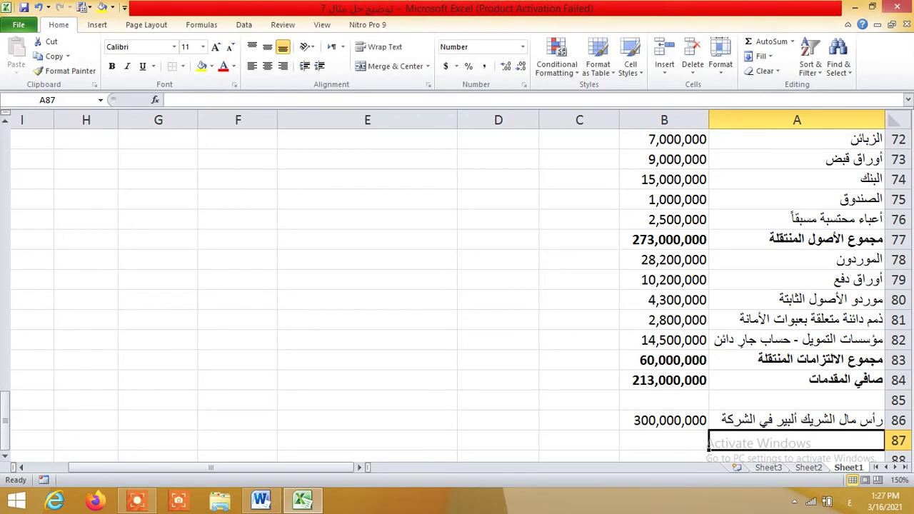
- Link A87 to the net contribution label in A84 and fill the formula across to B87
text(=)
key(Down)
key(Up)
key(Up)
key(Up)
key(Up)
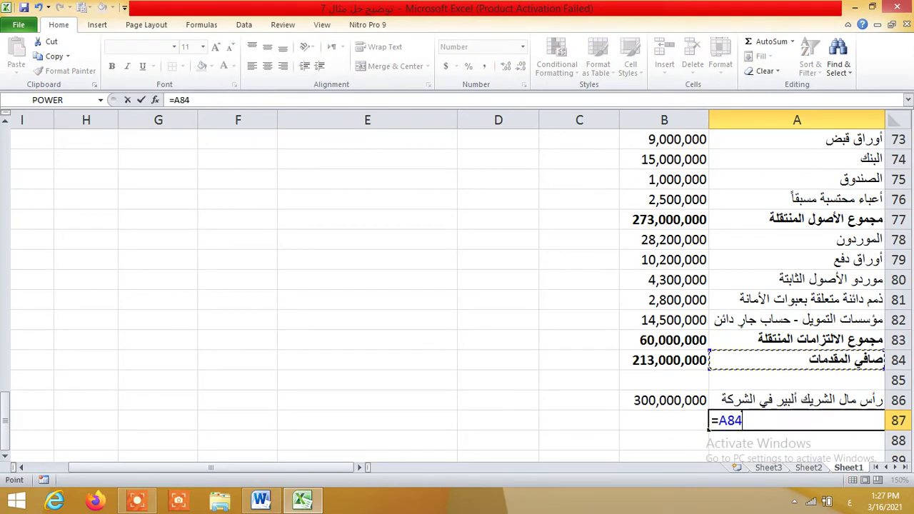
key(Return)
key(Up)
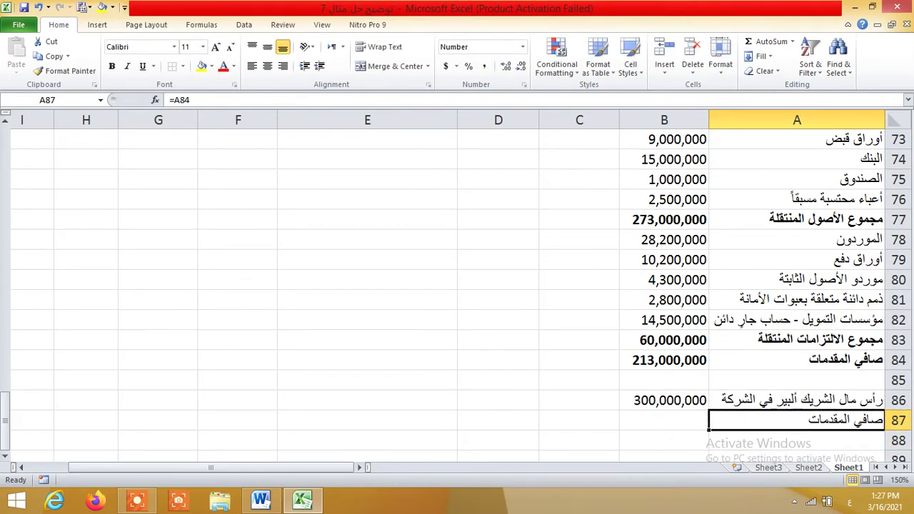
drag(709, 430, 664, 426)
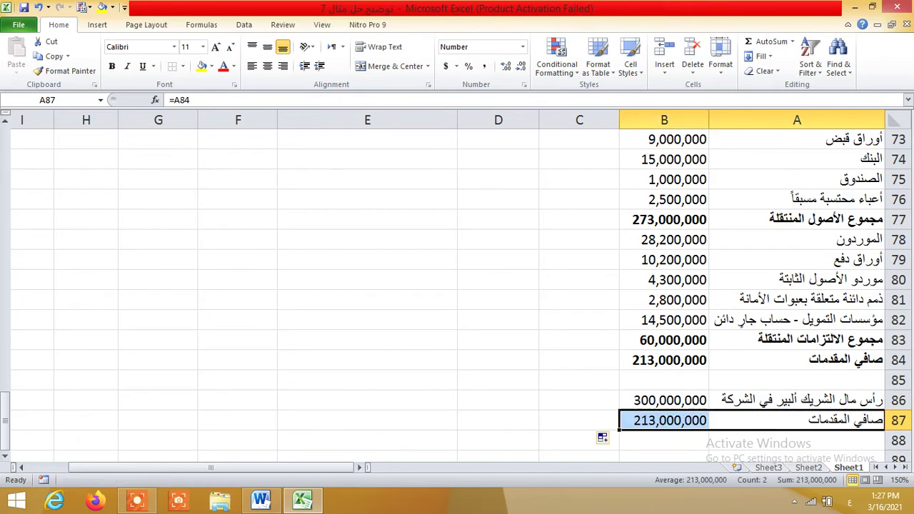
- Label A88 as "الشهرة" for the goodwill row
click(796, 441)
text(ال)
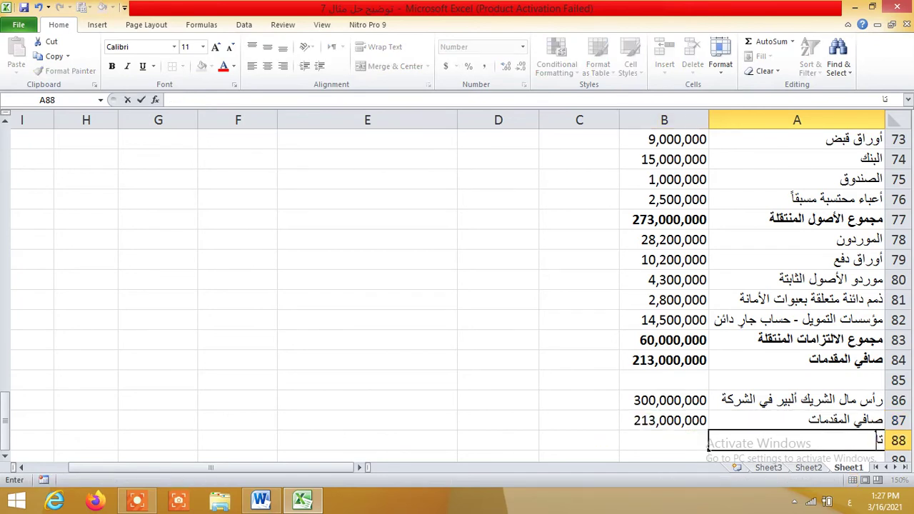
text(شهرة)
key(Tab)
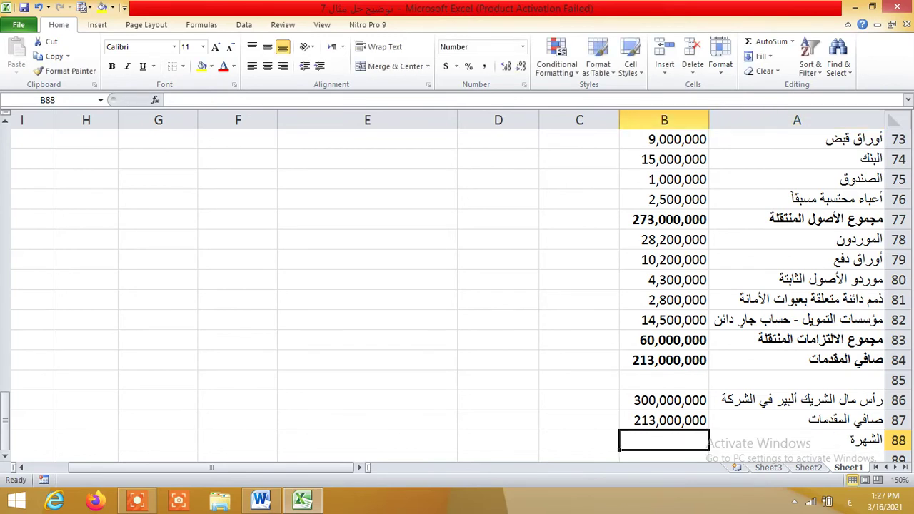
- Replace the B87 formula with =-B84 so the net contribution is deducted as a negative amount
key(Down)
key(Up)
key(Up)
text(=)
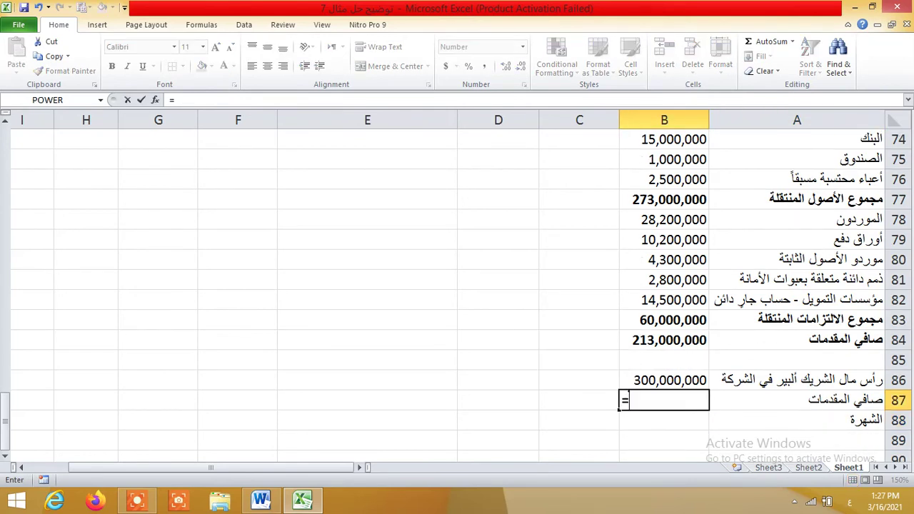
text(-)
key(Left)
key(Left)
key(Up)
key(Up)
key(Up)
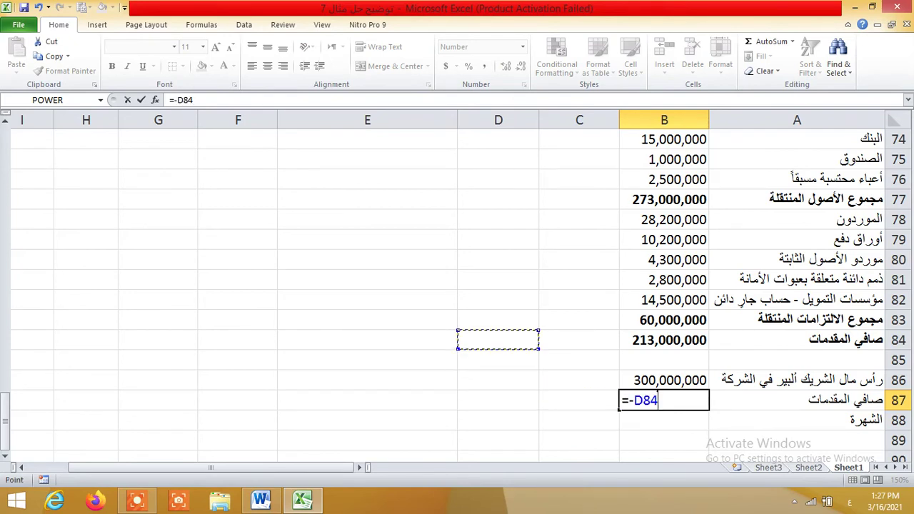
key(Right)
key(Right)
key(Return)
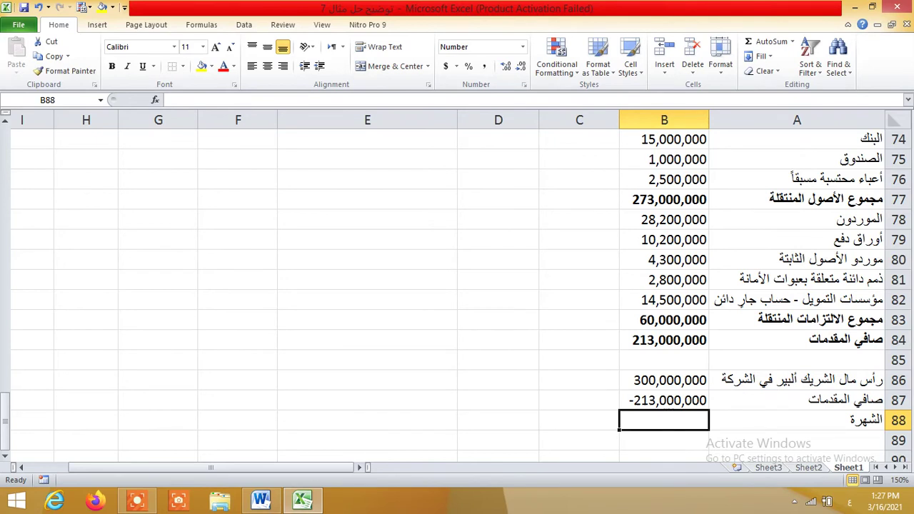
- Calculate the goodwill in B88 with the formula =B86+B87
text(=)
key(Up)
key(Up)
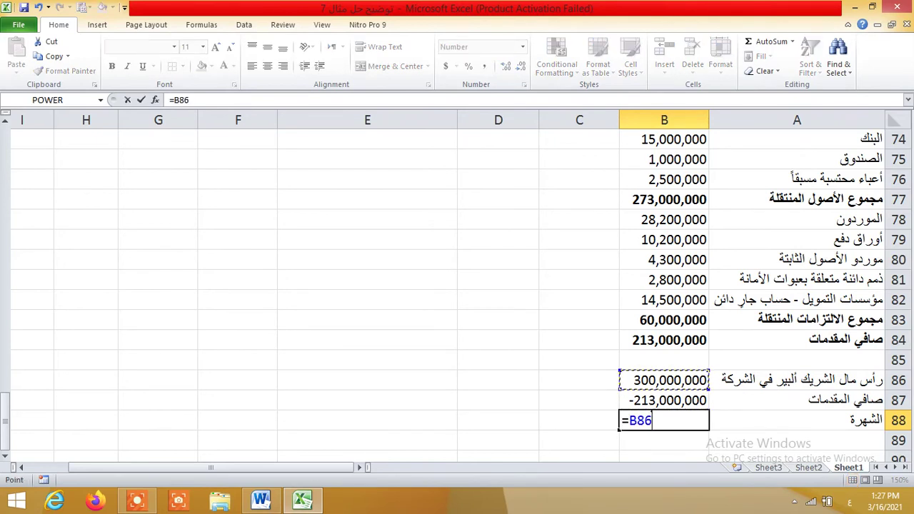
text(+)
key(Up)
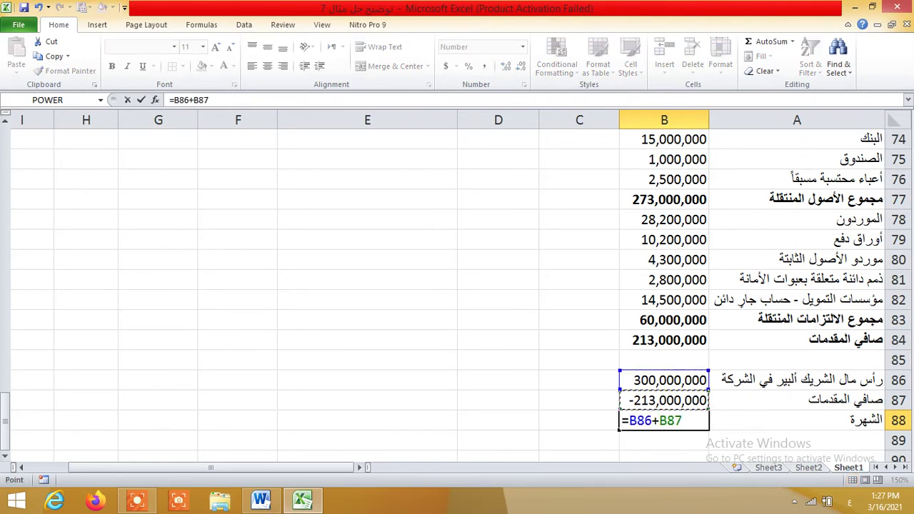
key(Return)
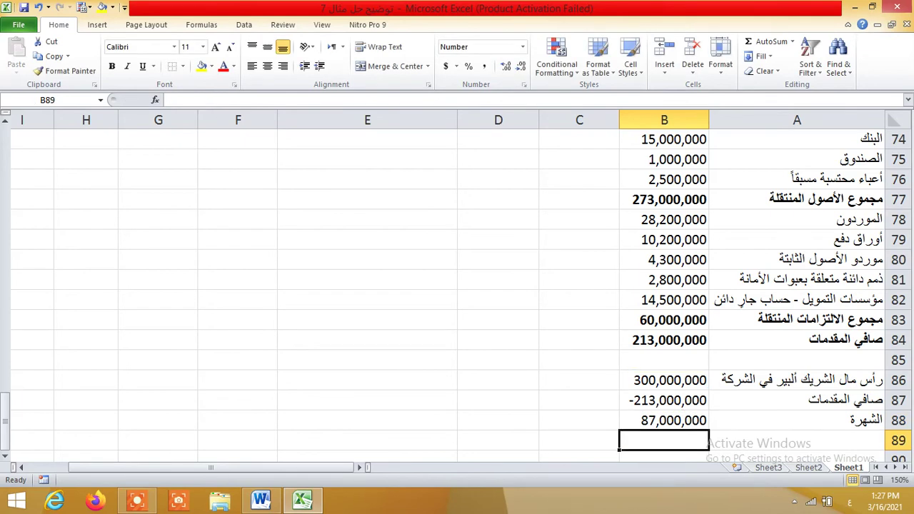
- Make the goodwill label and amount in A88:B88 bold
key(Up)
key(shift+Right)
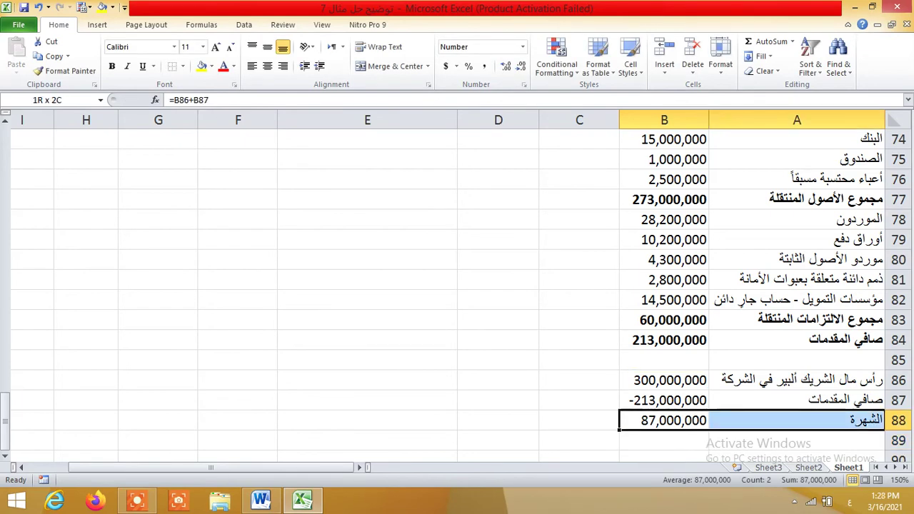
key(ctrl+b)
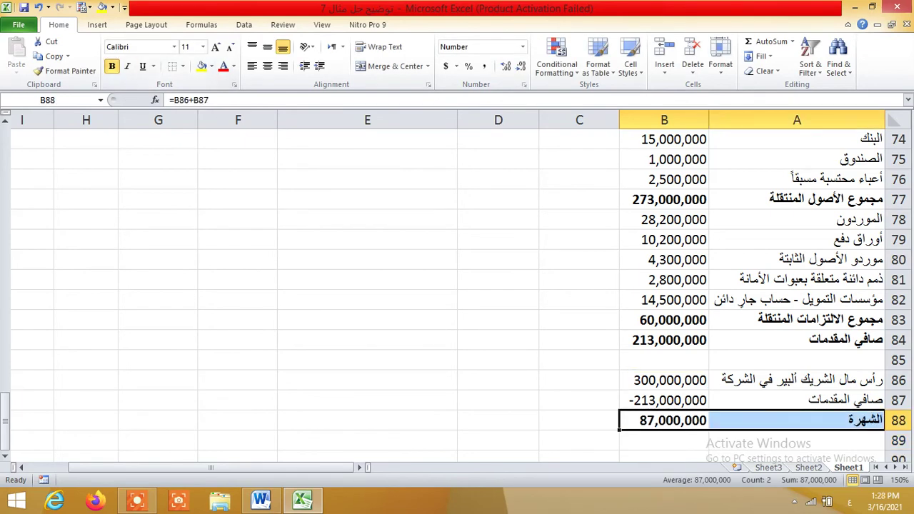
- Format B86:B88 as numbers with negative values shown in black parentheses, in the (1,234) style
key(Up)
key(Up)
key(Up)
drag(657, 382, 657, 418)
right_click(657, 418)
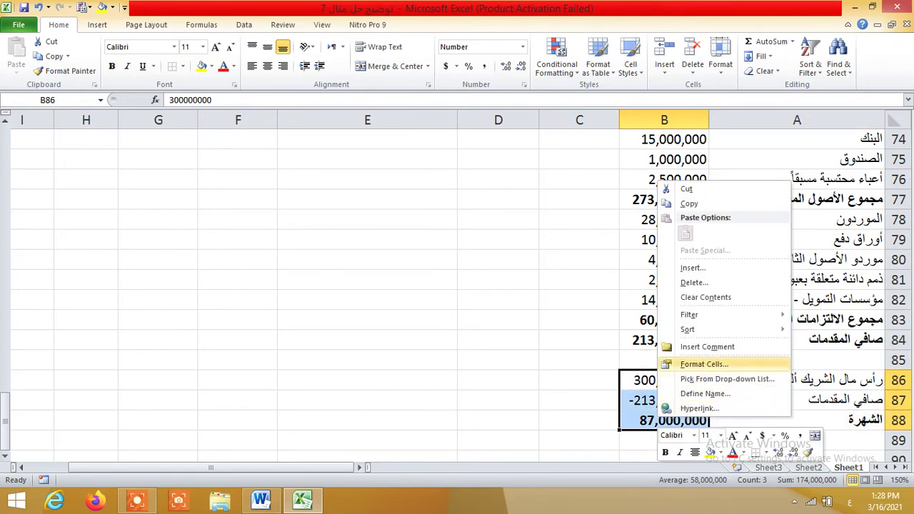
click(704, 364)
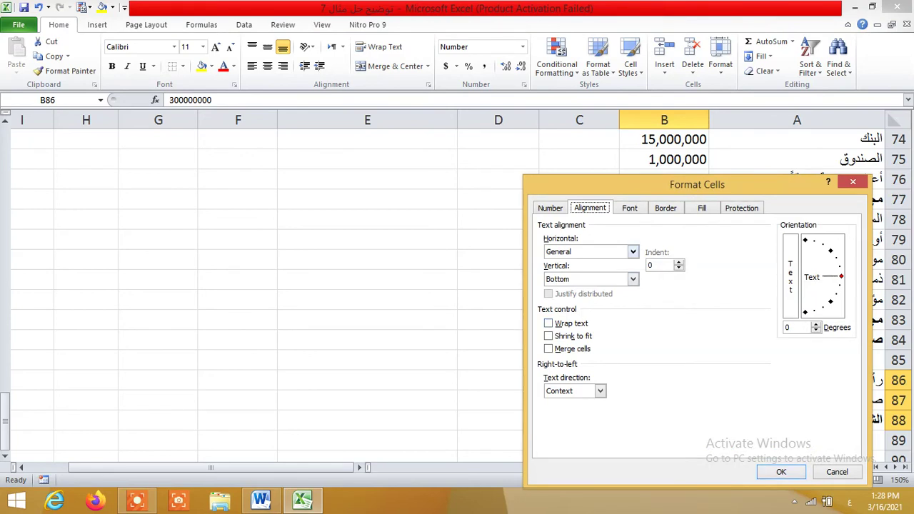
click(550, 208)
click(641, 326)
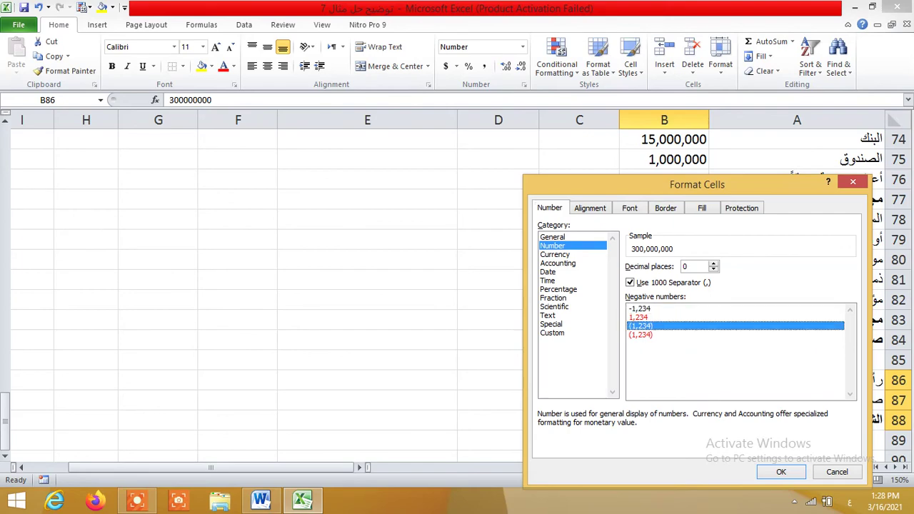
key(Return)
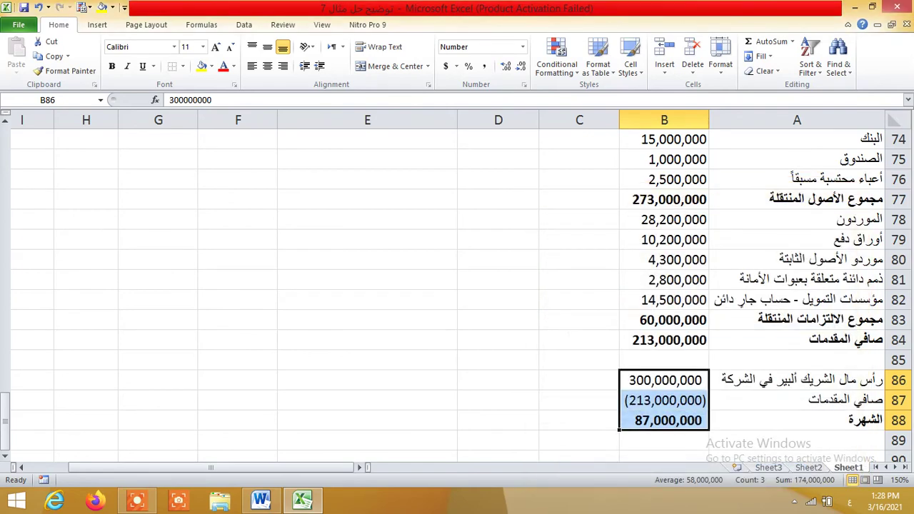
click(664, 457)
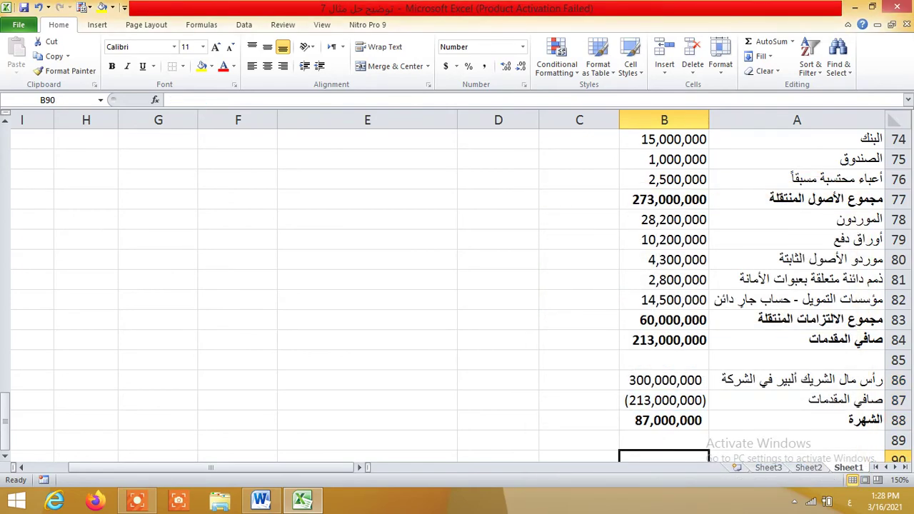
- Review the financing institutions current account in A82:B82 and the goodwill result in A88:B88
scroll(457, 285, down, 2)
click(796, 340)
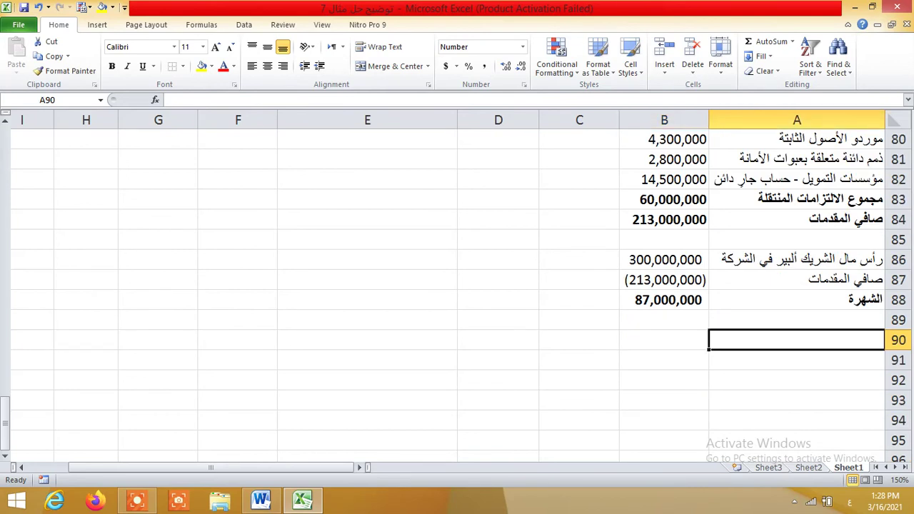
click(664, 179)
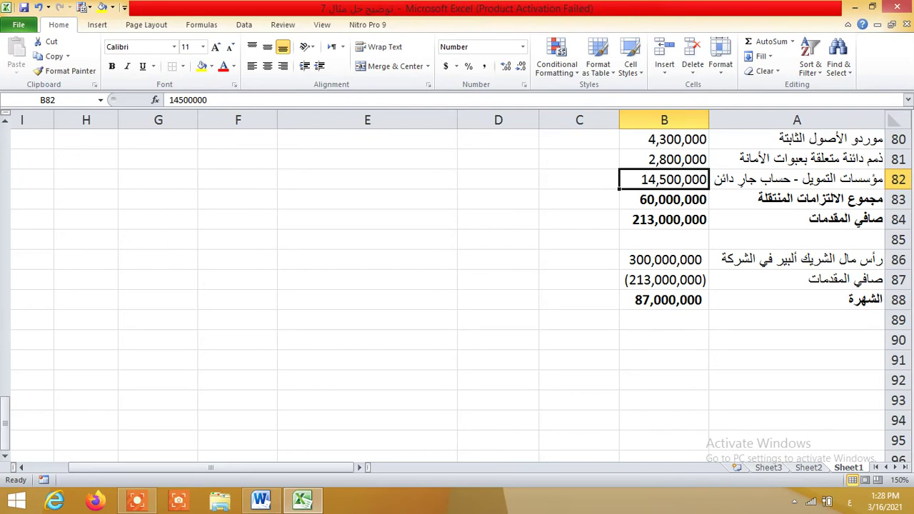
drag(797, 179, 664, 180)
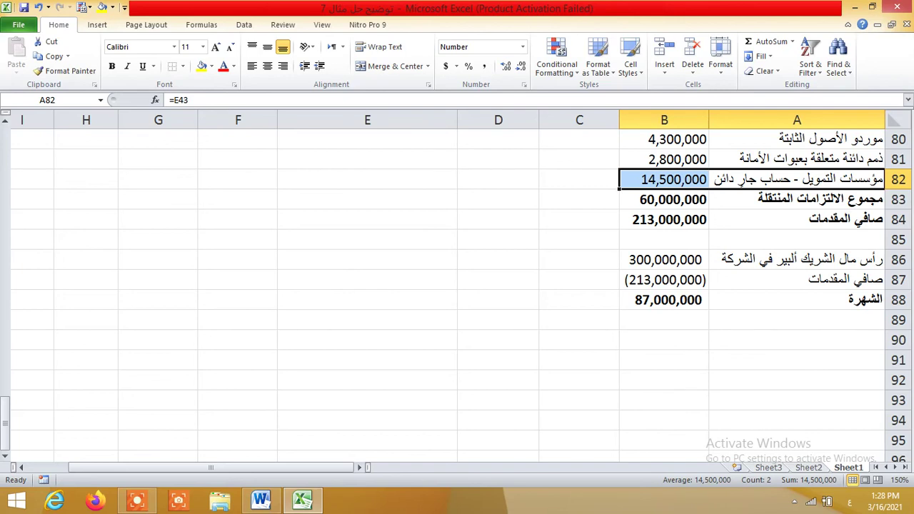
drag(665, 300, 798, 300)
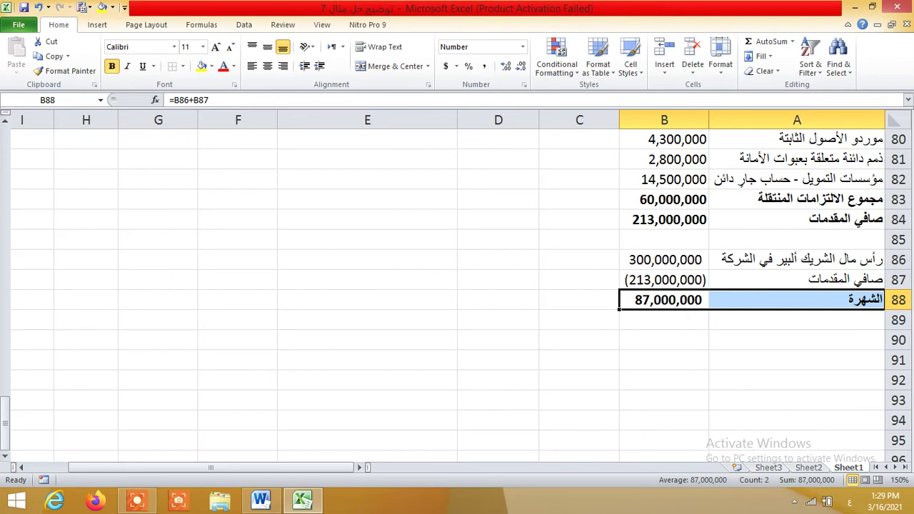
click(665, 361)
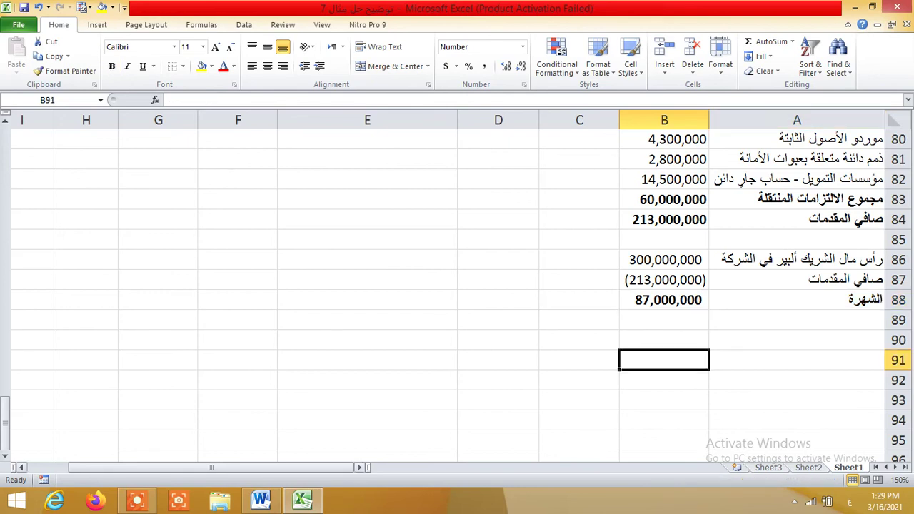
click(137, 502)
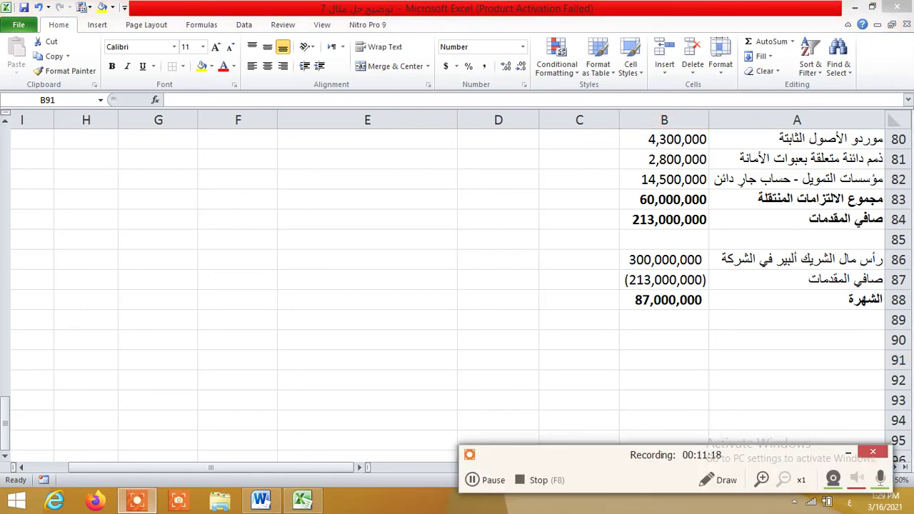